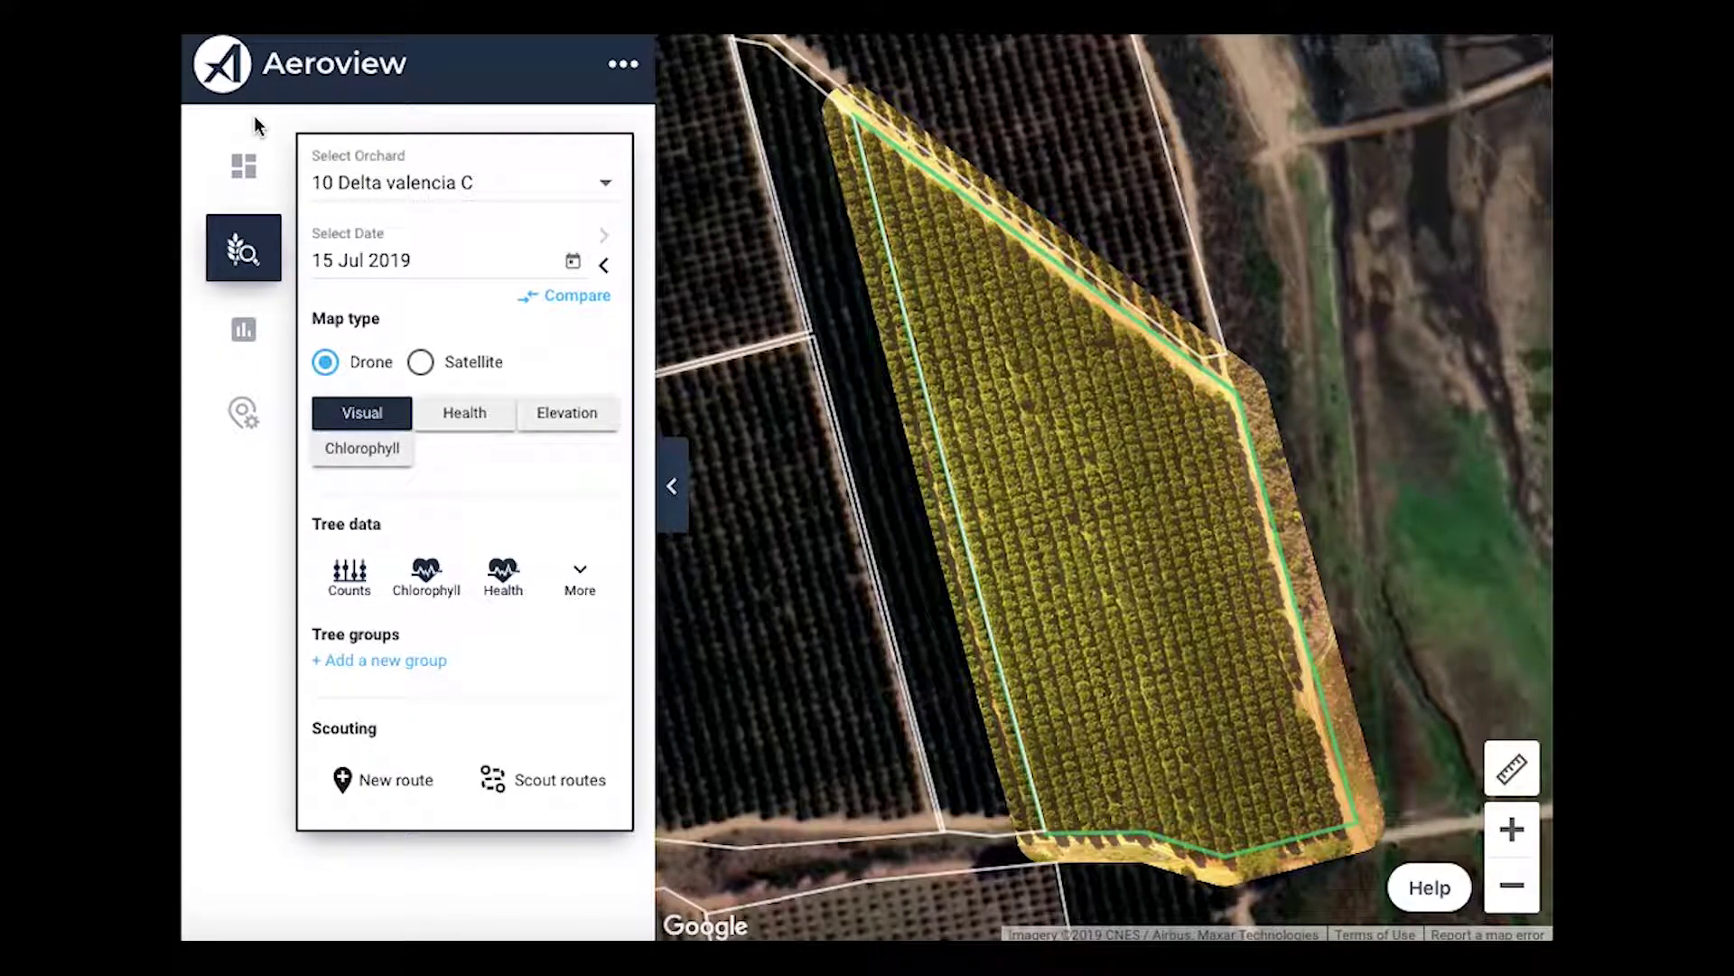
Open the Aeroview dashboard and look over its farm summary cards, from orchards flown to latest satellite.
left_click(238, 172)
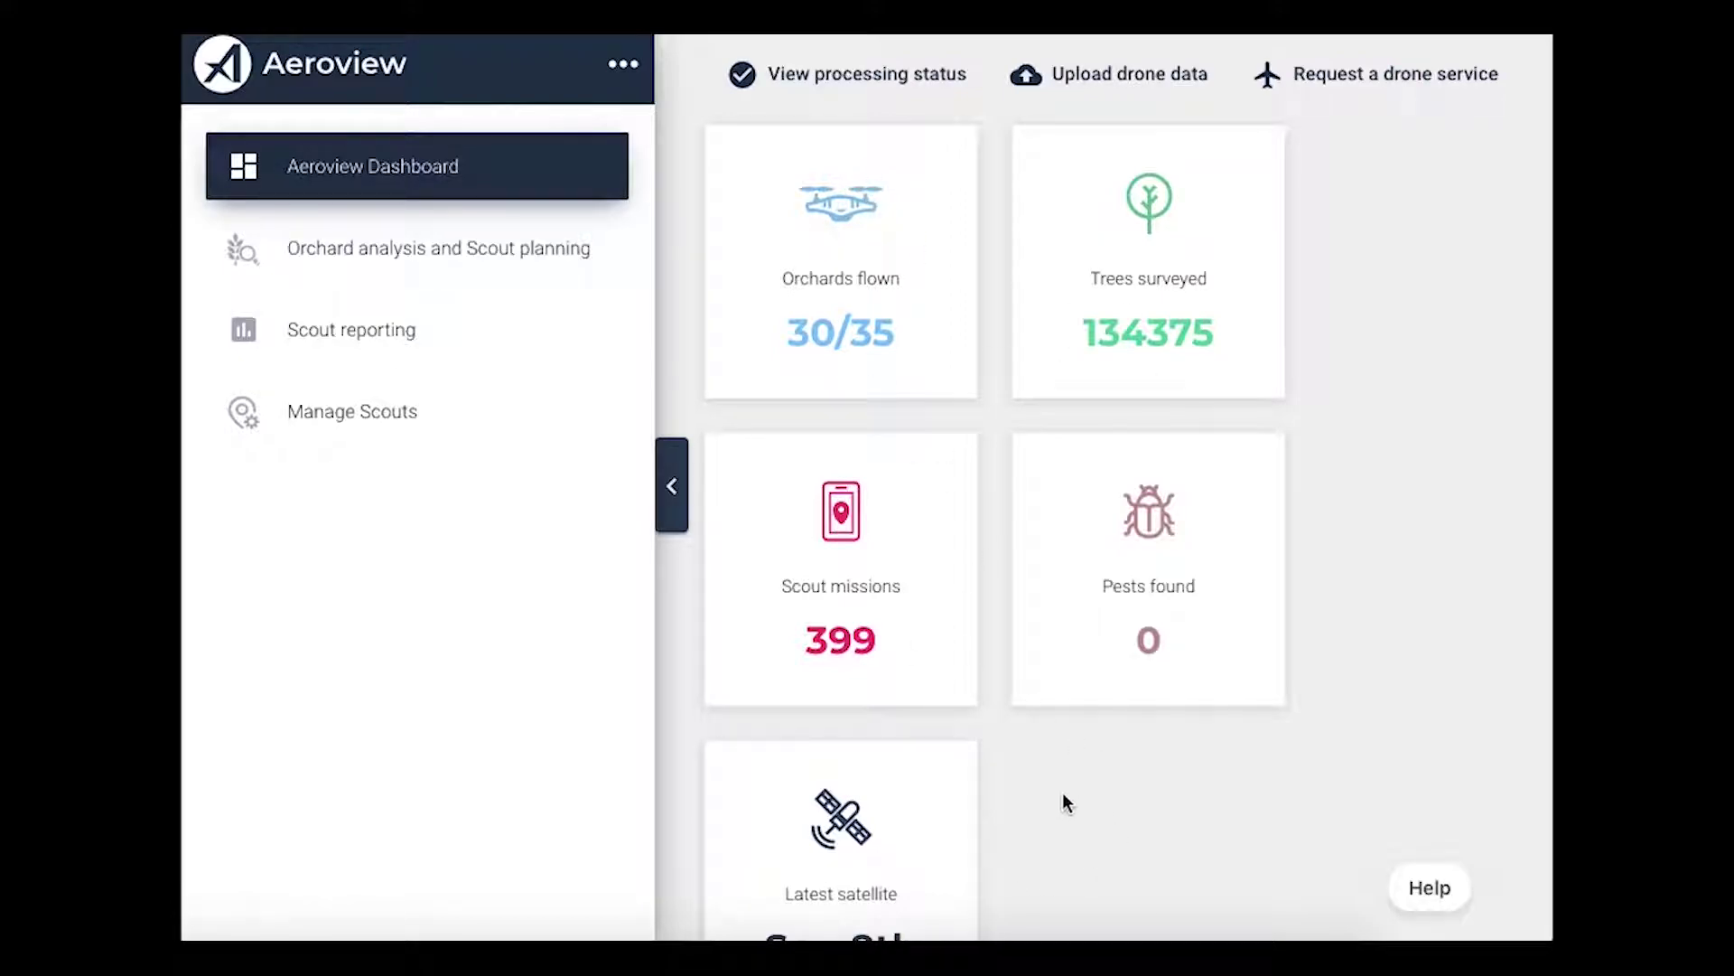
scroll(1000, 806, "down", 1)
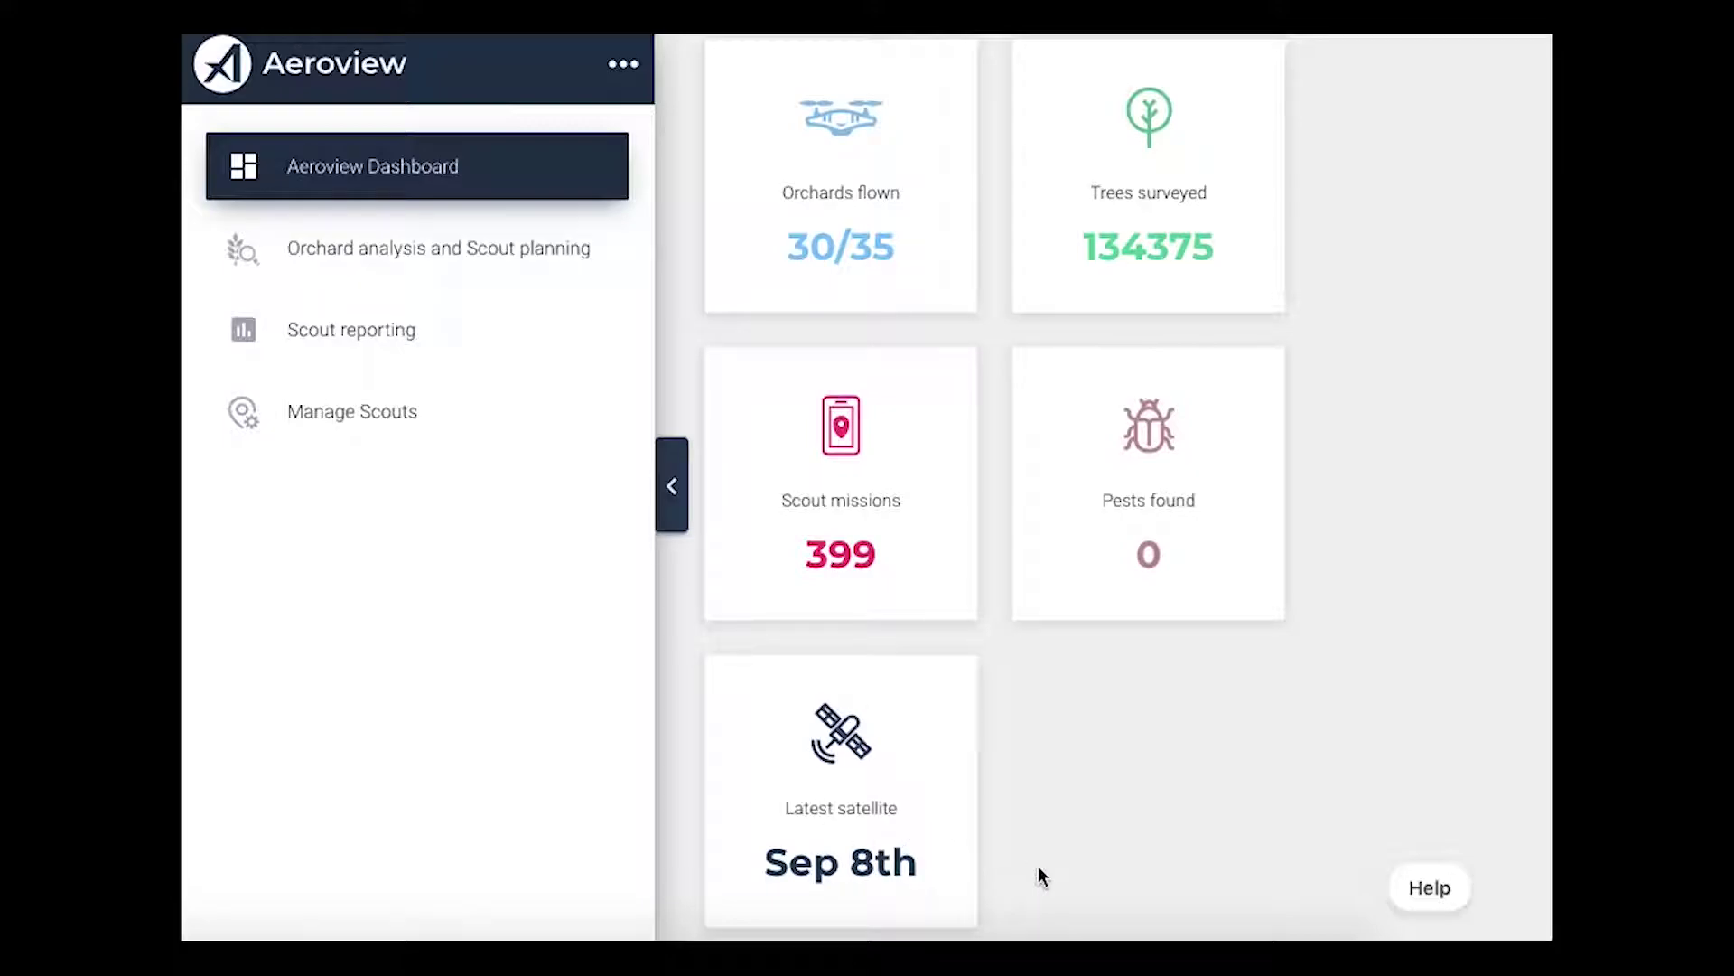
scroll(1141, 759, "up", 1)
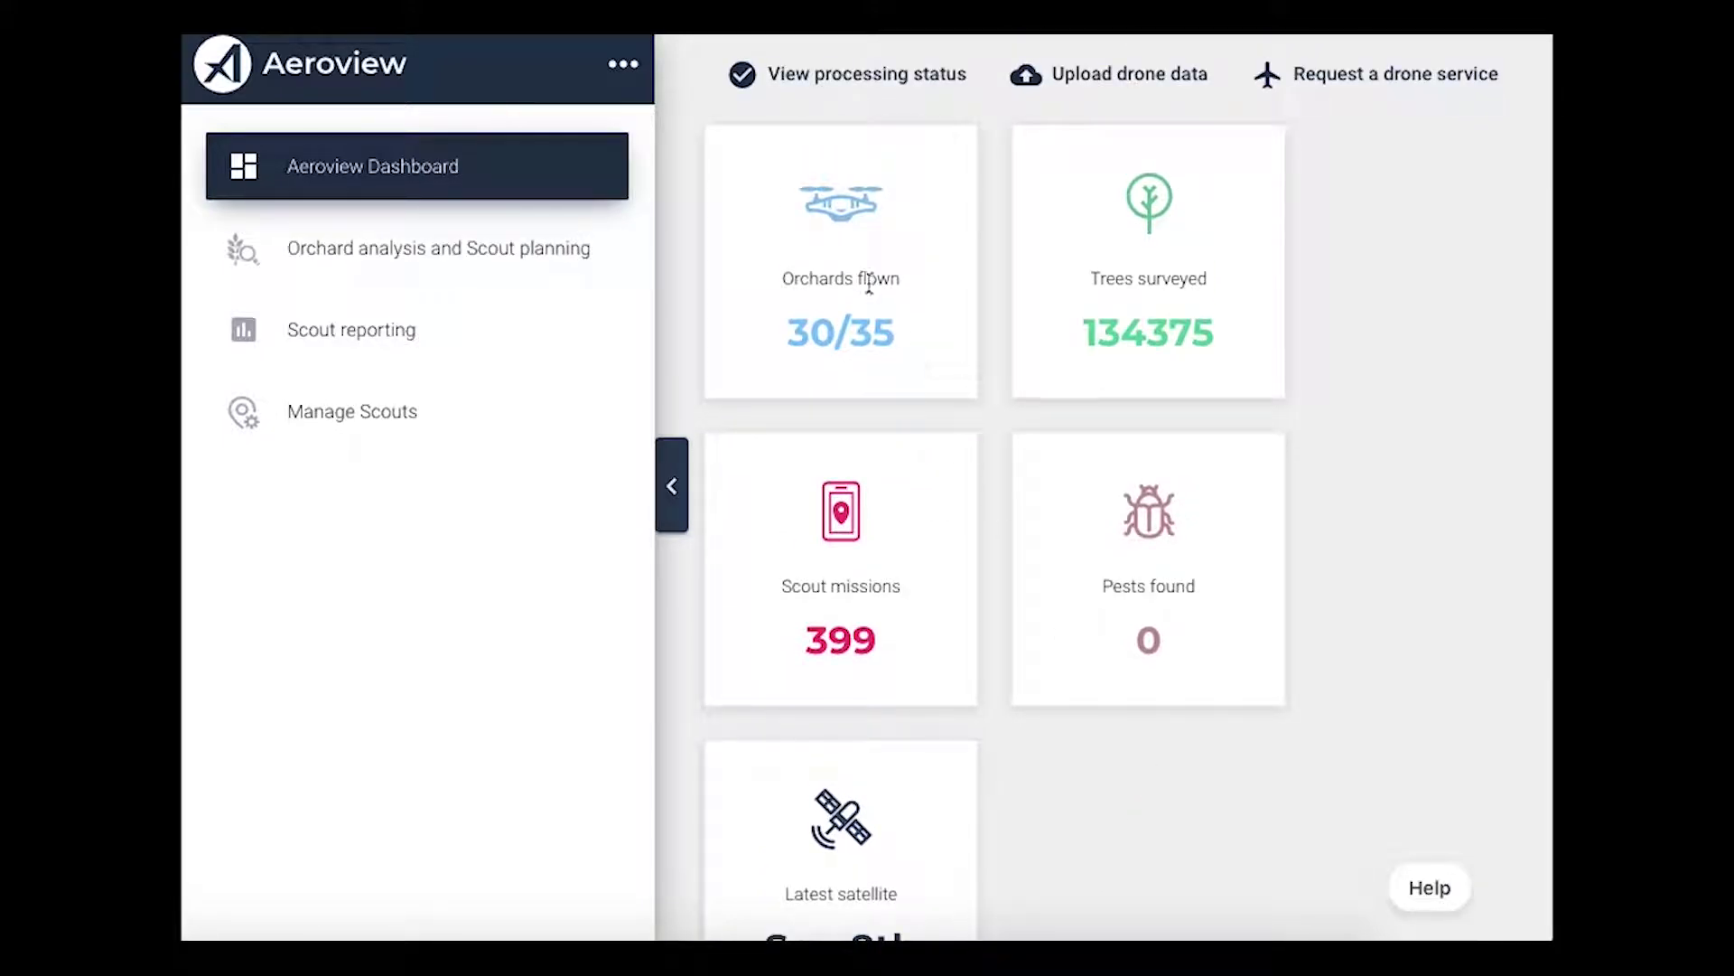
Review the general options for home, field editing, drone data upload, data export and processing status.
left_click(627, 69)
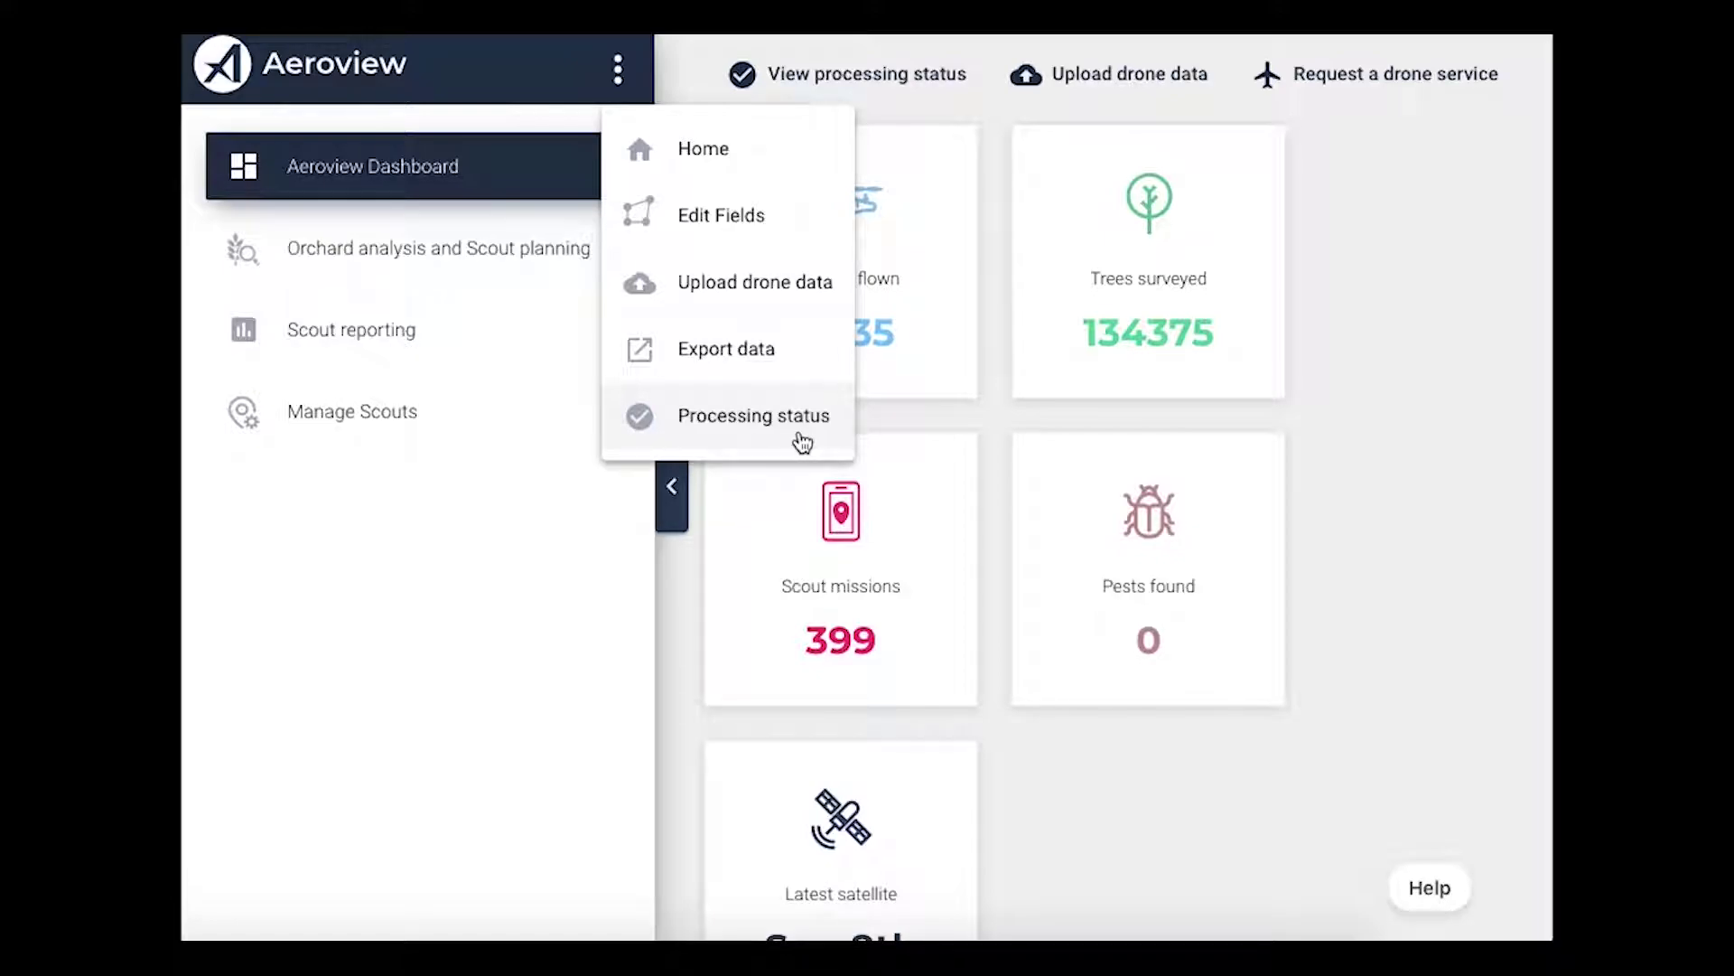
left_click(675, 47)
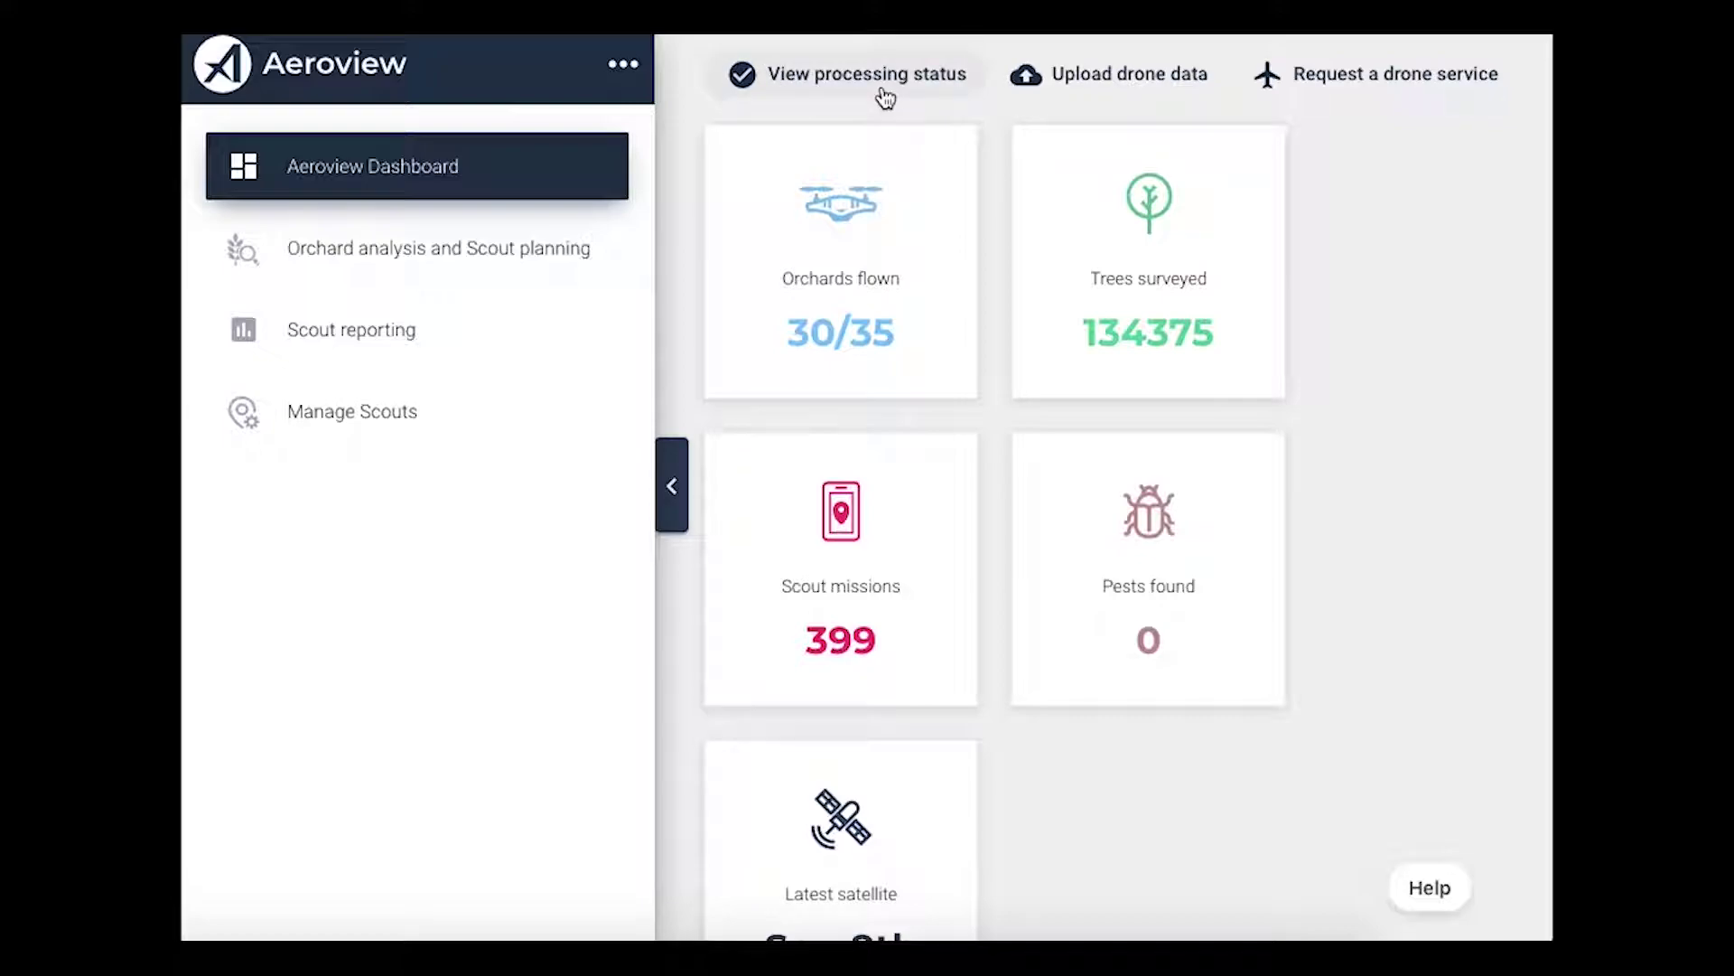
left_click(618, 69)
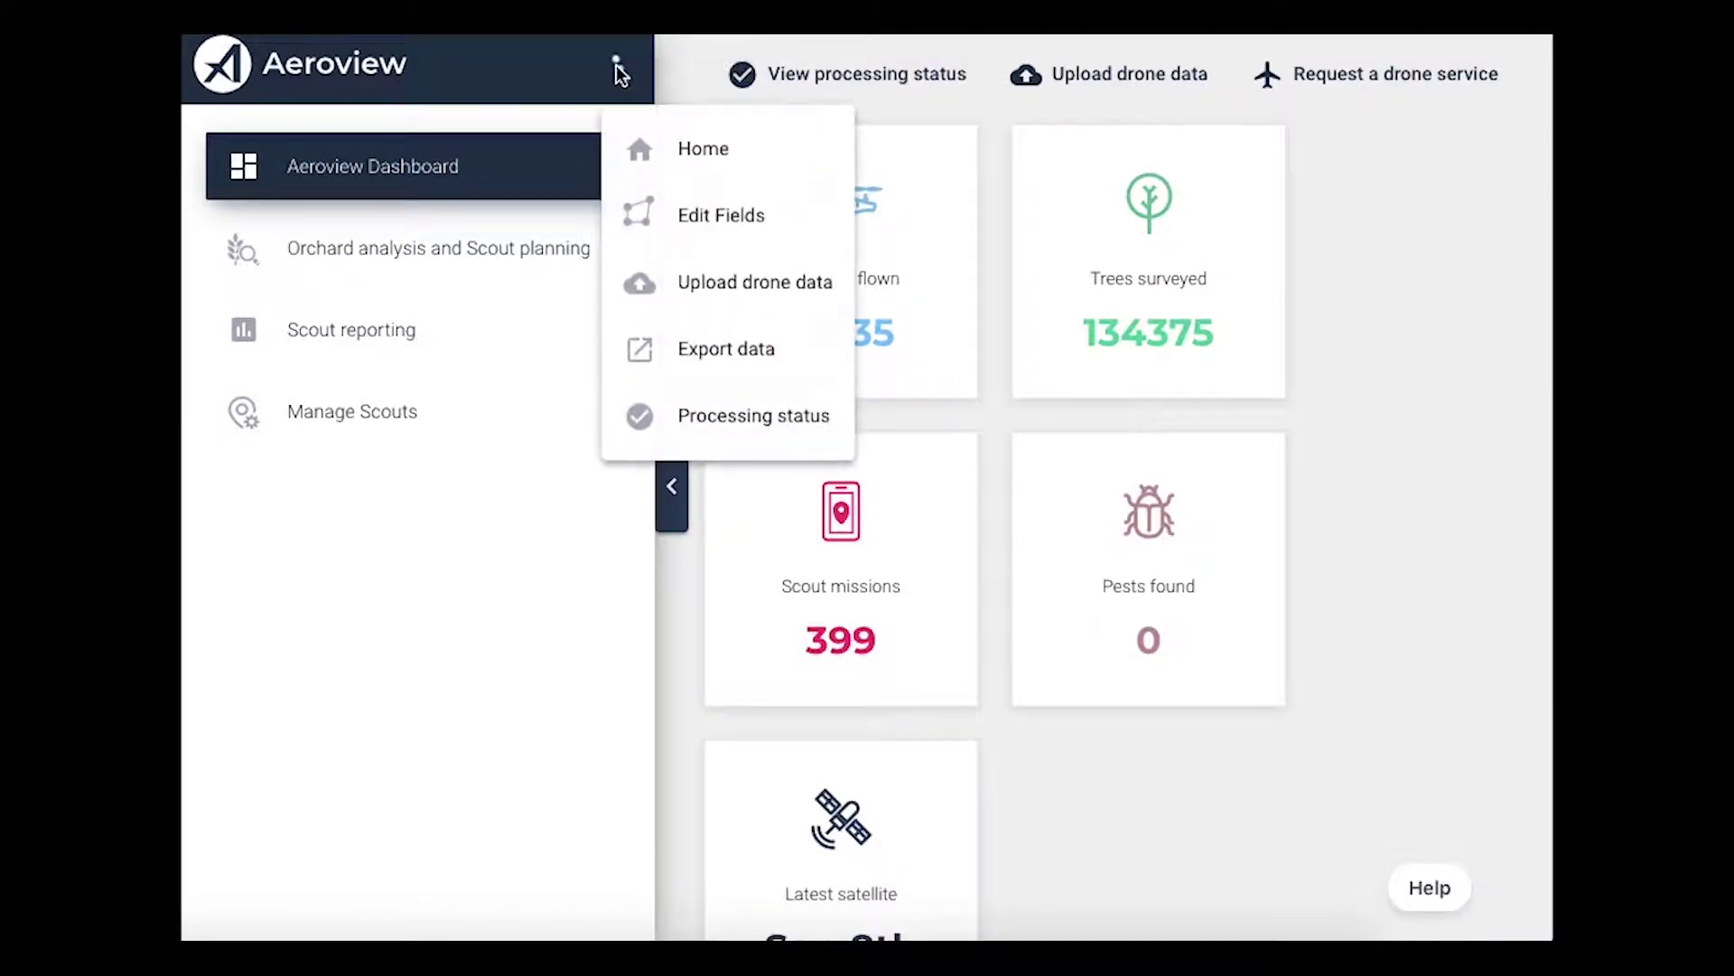
left_click(692, 54)
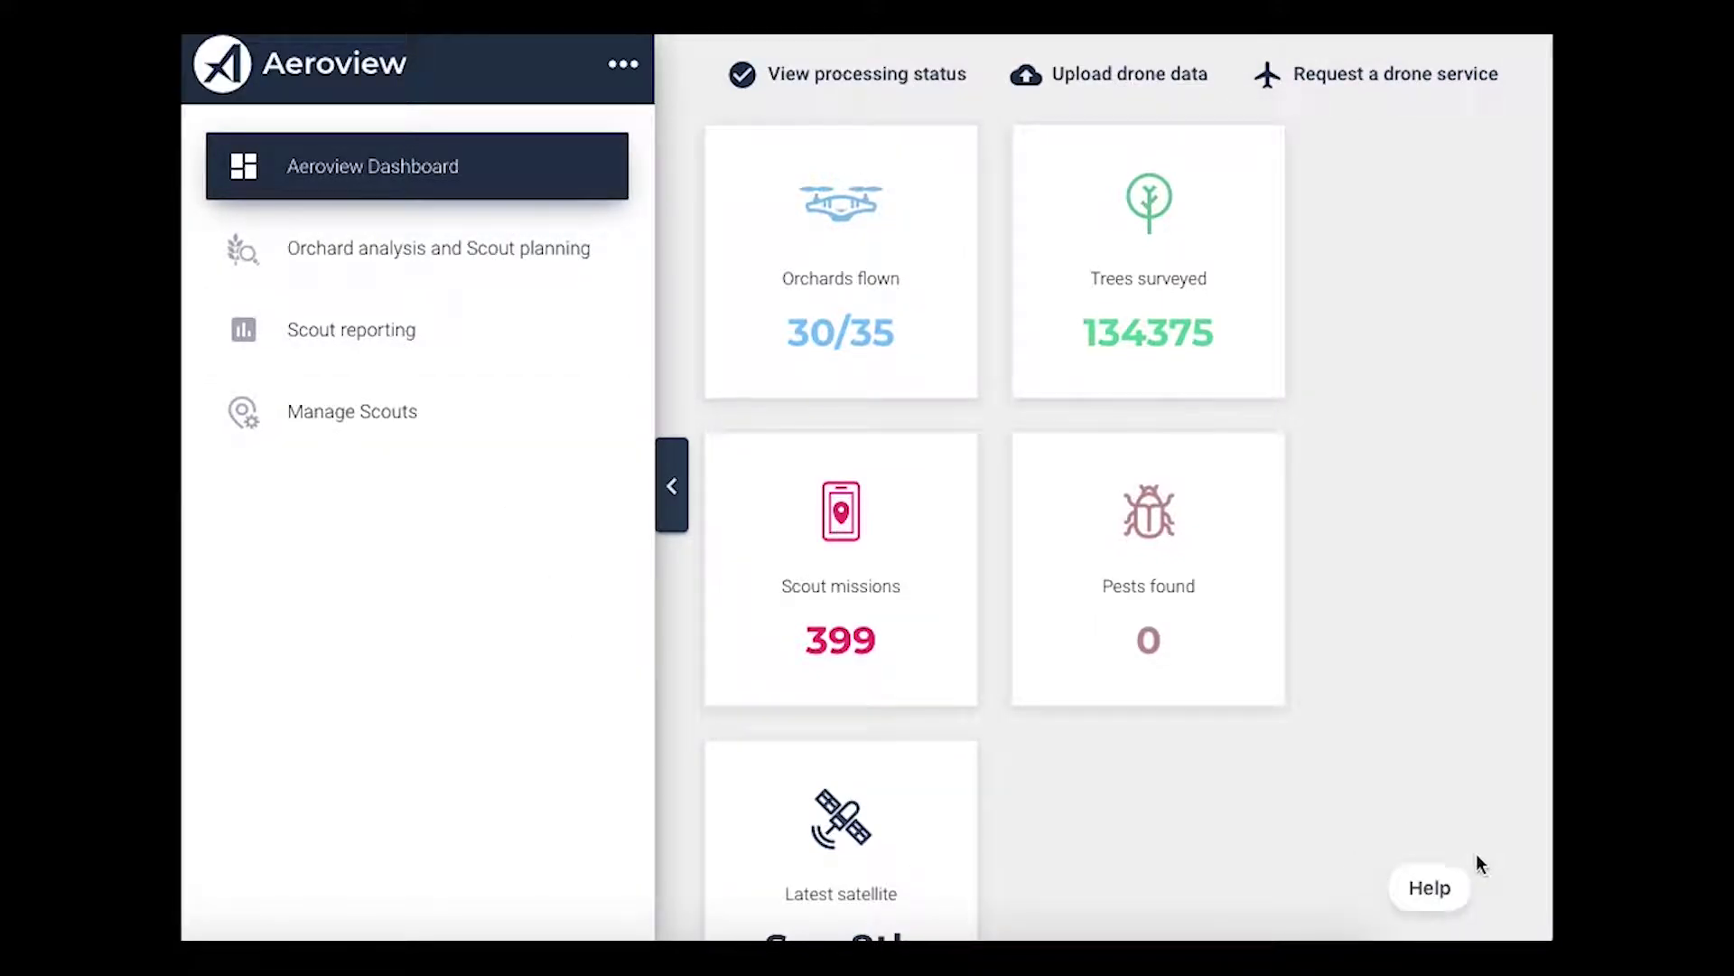
Open the help window and browse its suggested instant answers.
left_click(1430, 889)
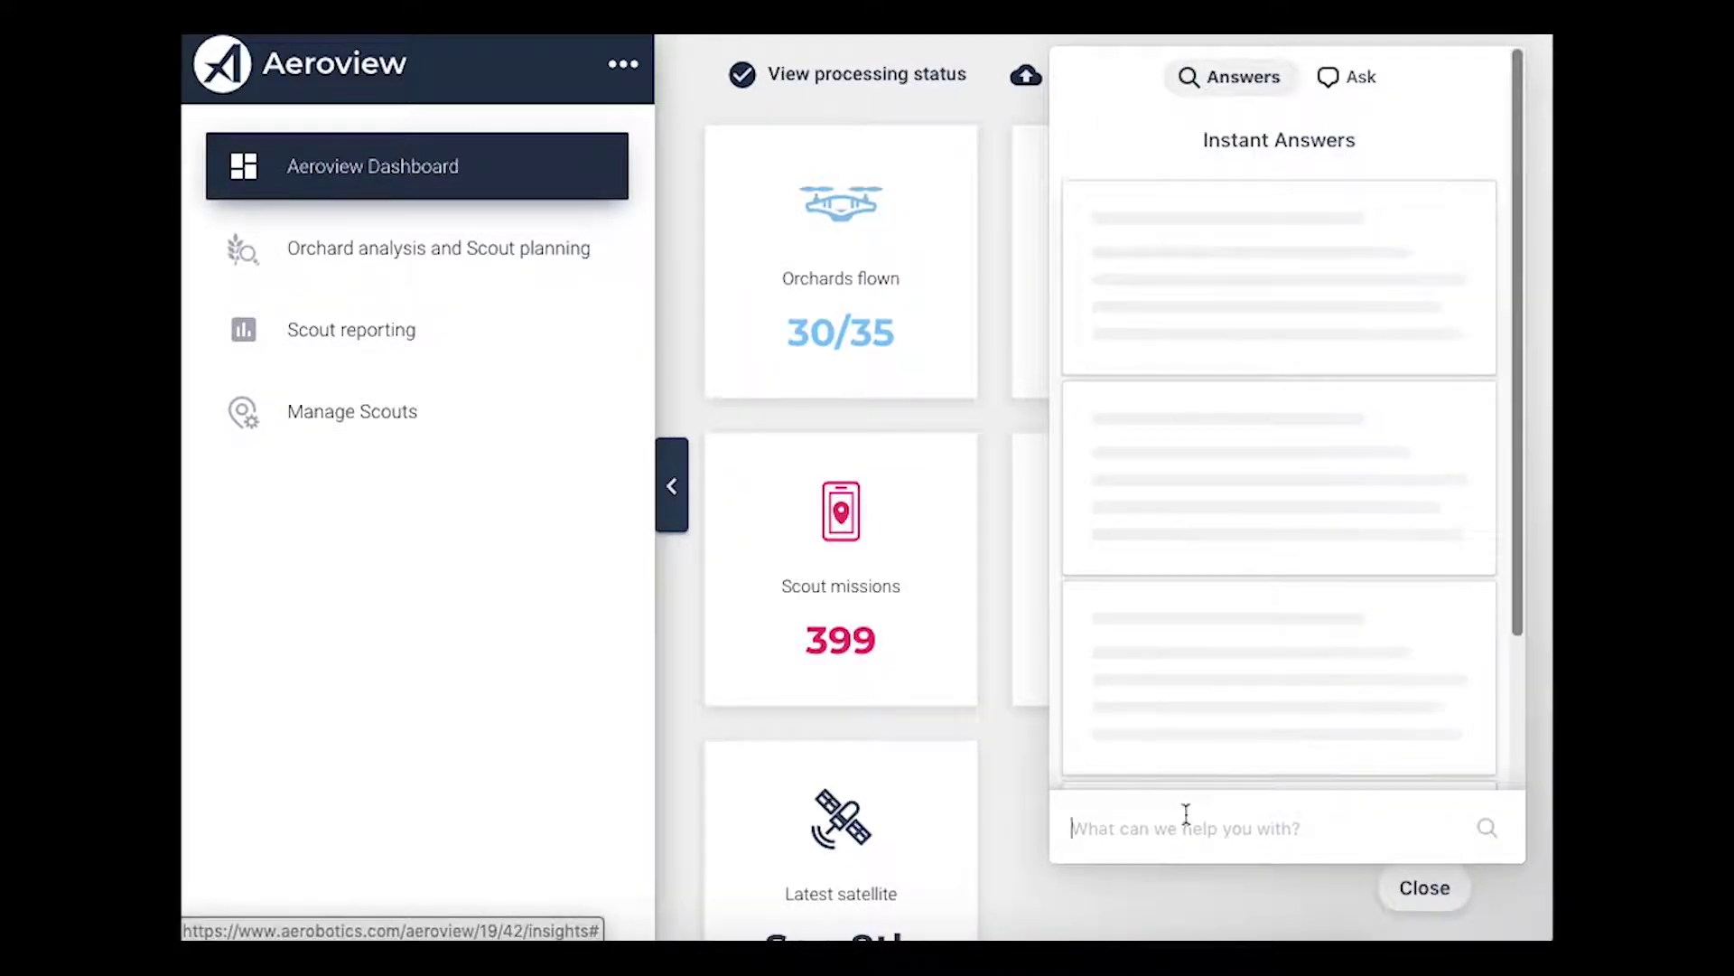
scroll(1200, 714, "down", 5)
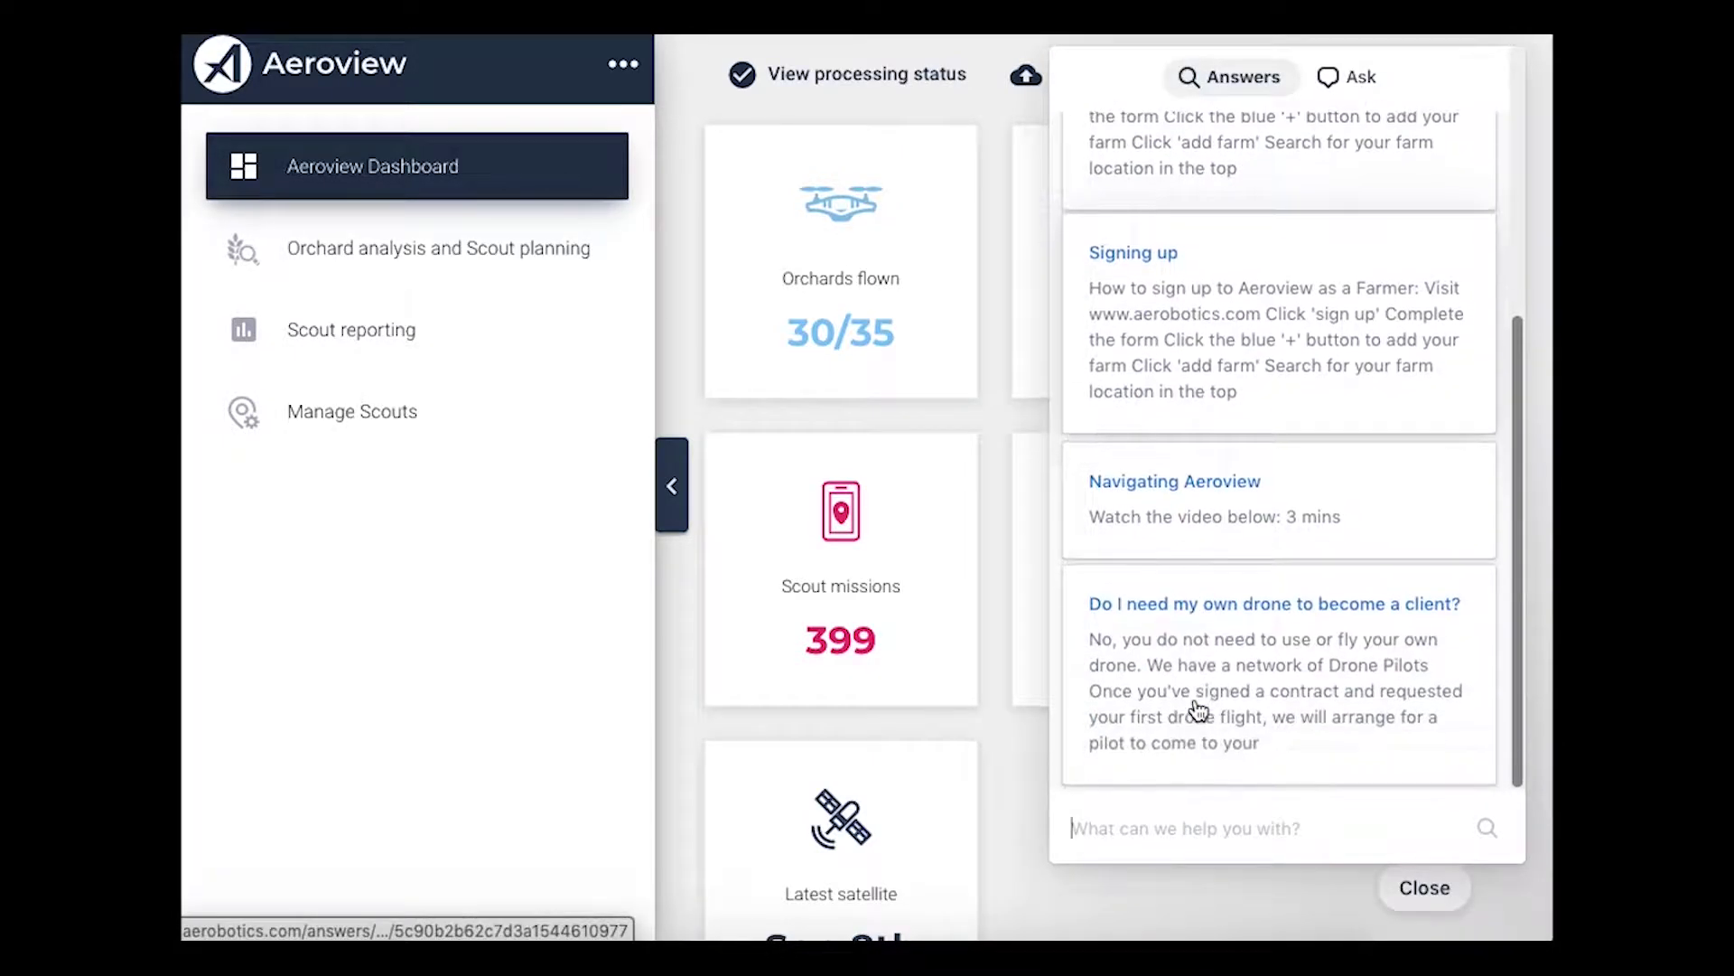
scroll(1200, 709, "up", 5)
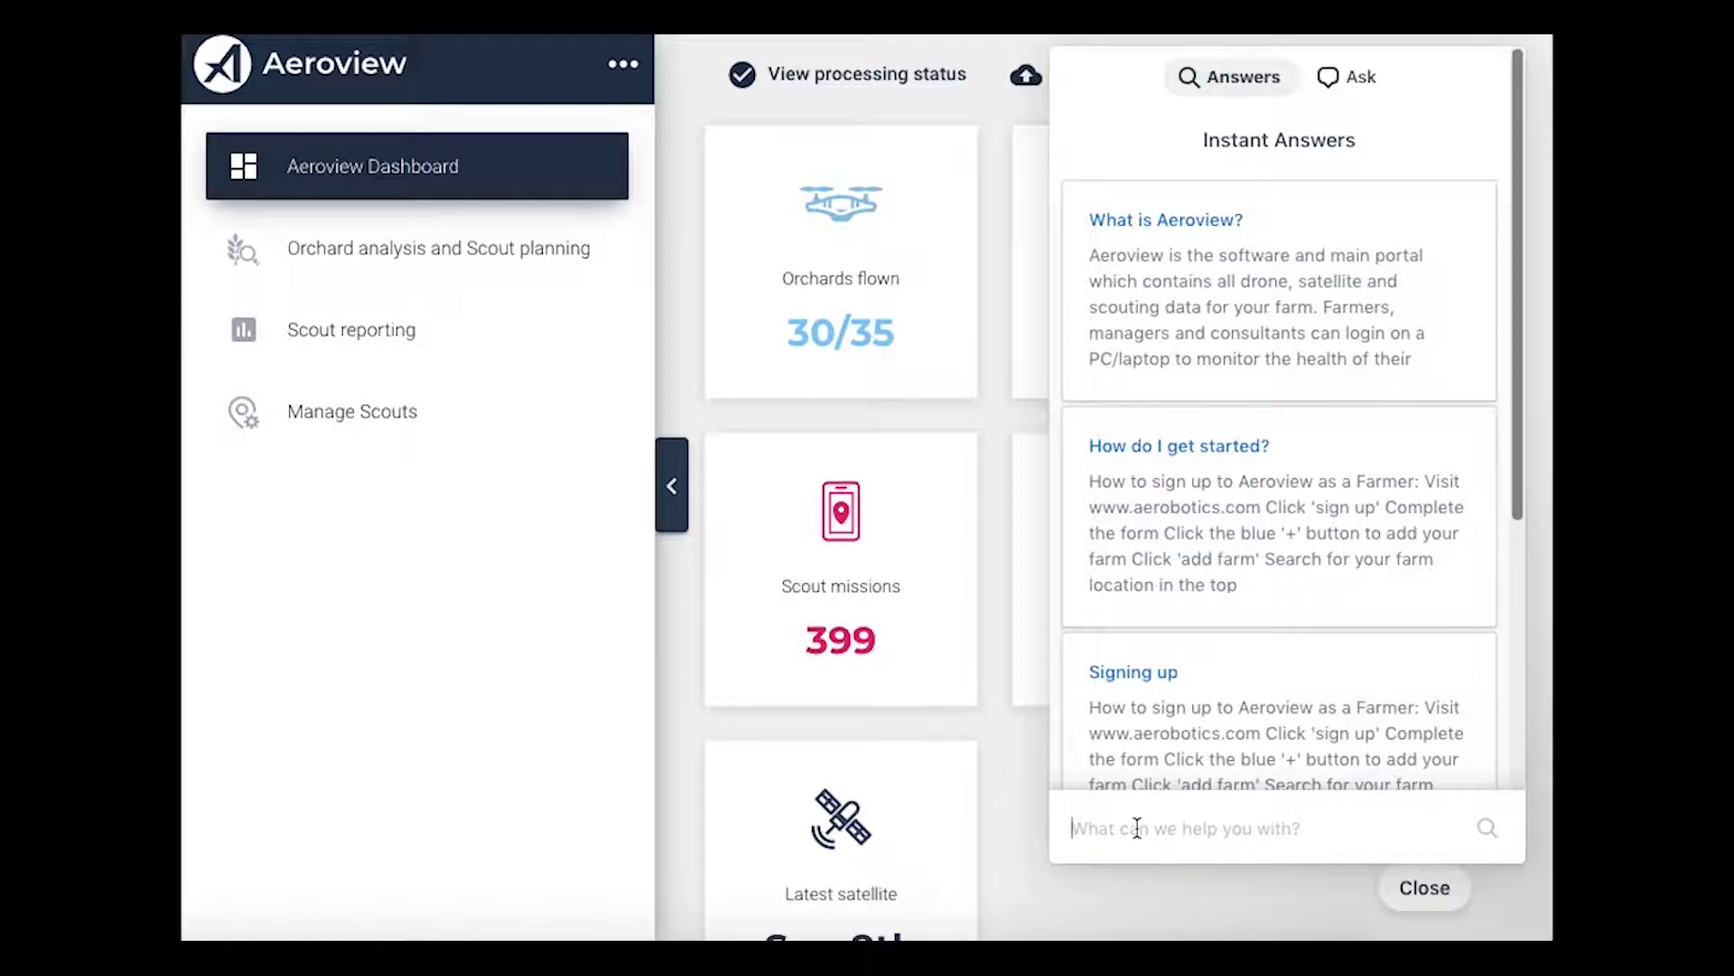
Search the help answers for "Drone" and look through the matching articles.
type("Drone")
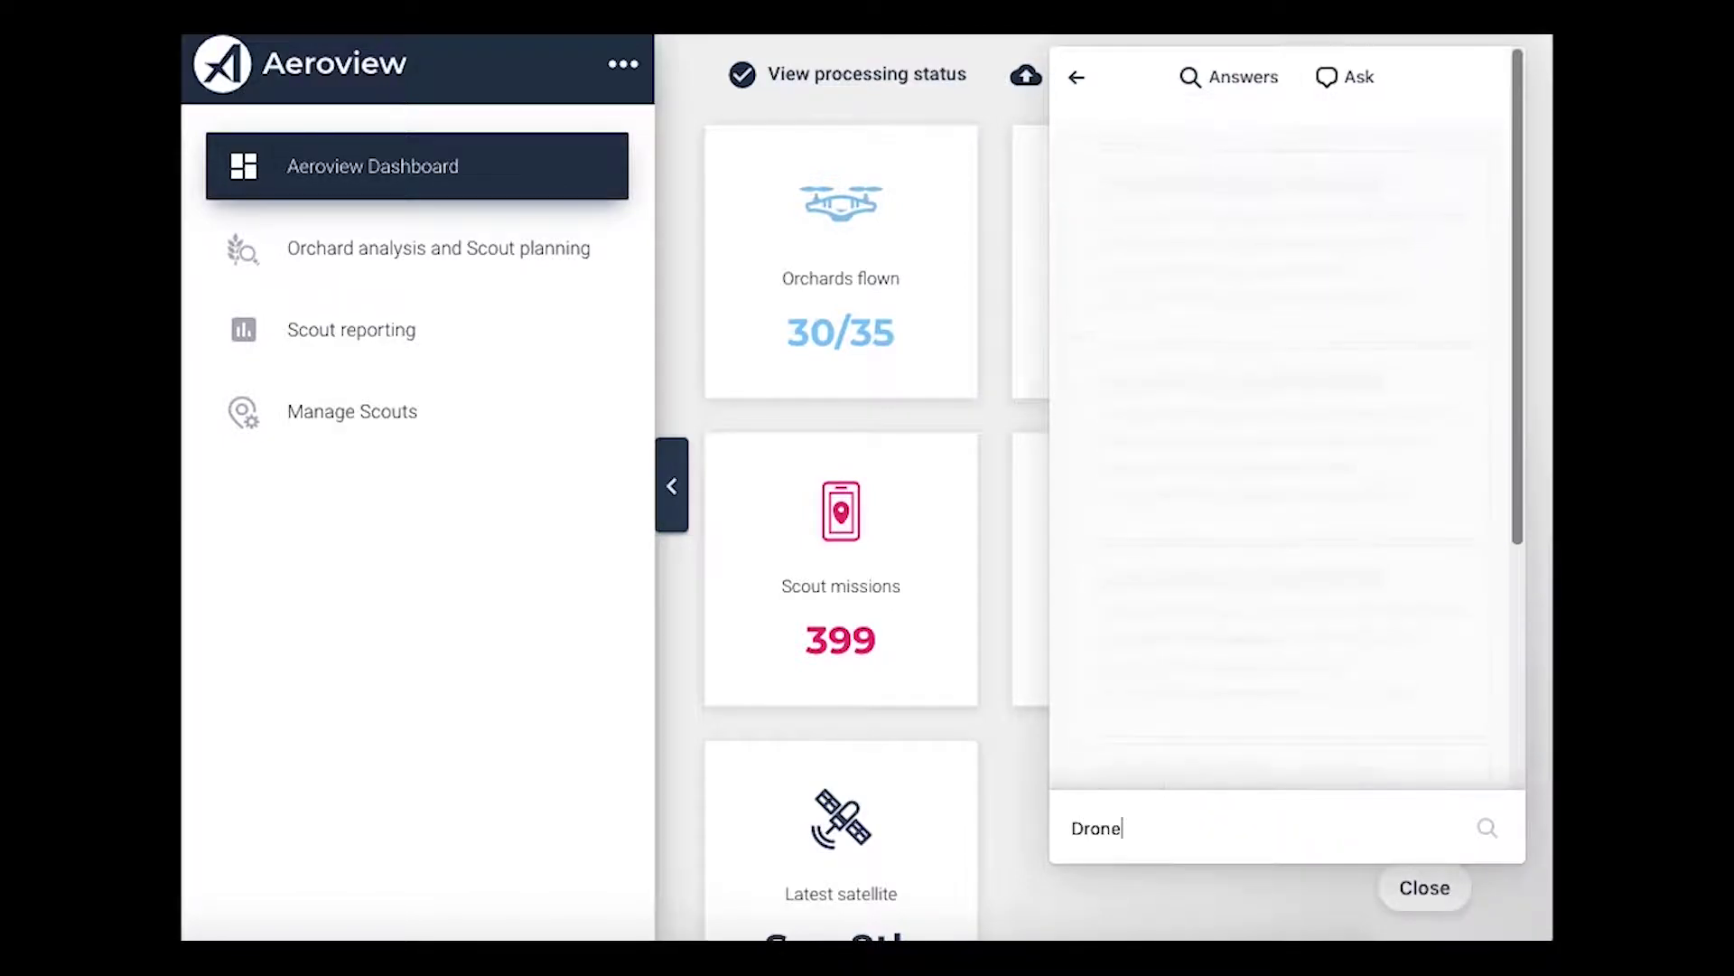
scroll(1270, 550, "down", 10)
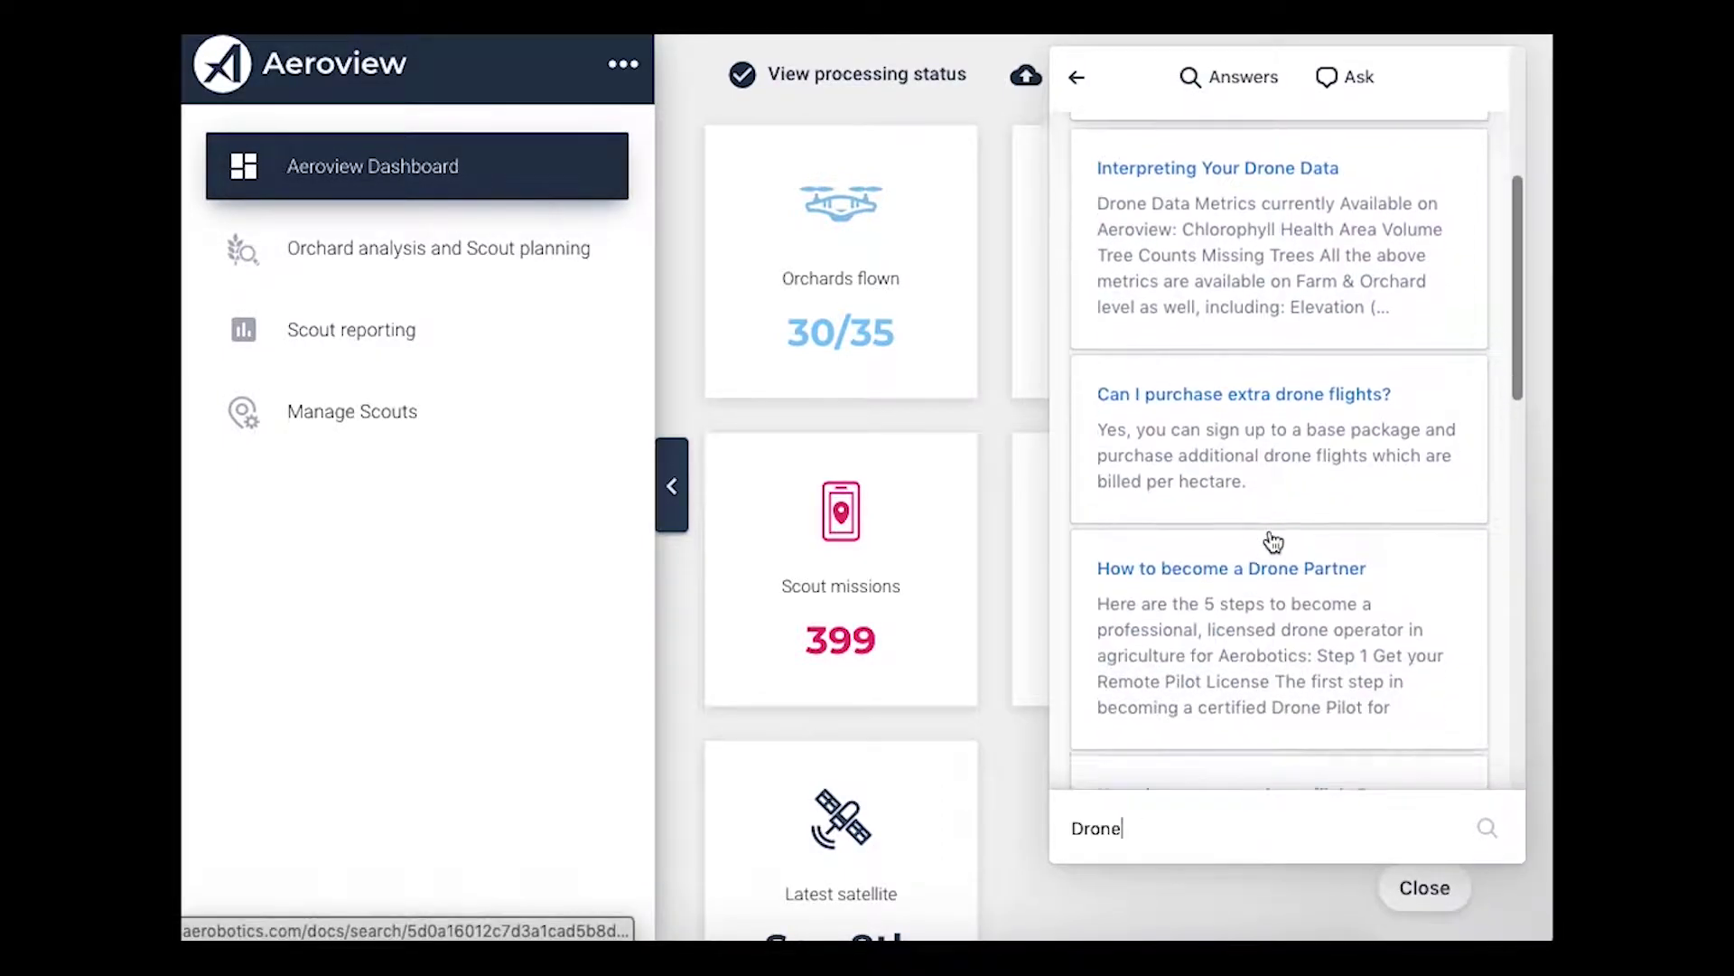
scroll(1274, 540, "down", 5)
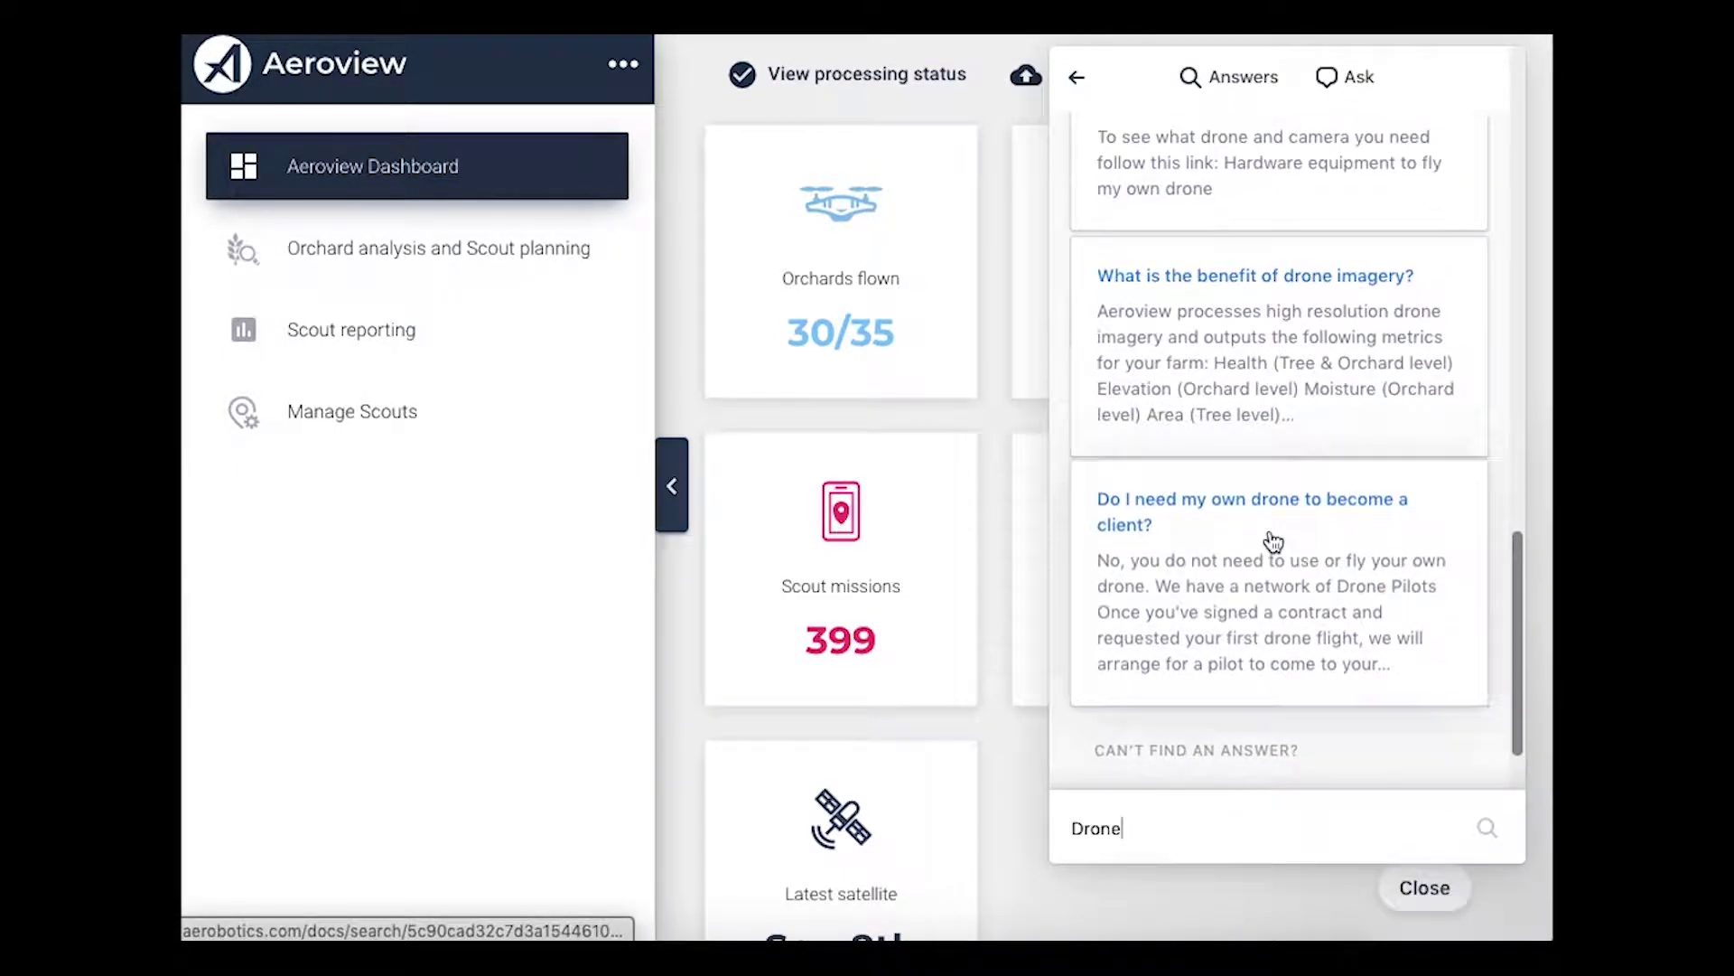
scroll(1274, 540, "up", 8)
scroll(1274, 541, "up", 6)
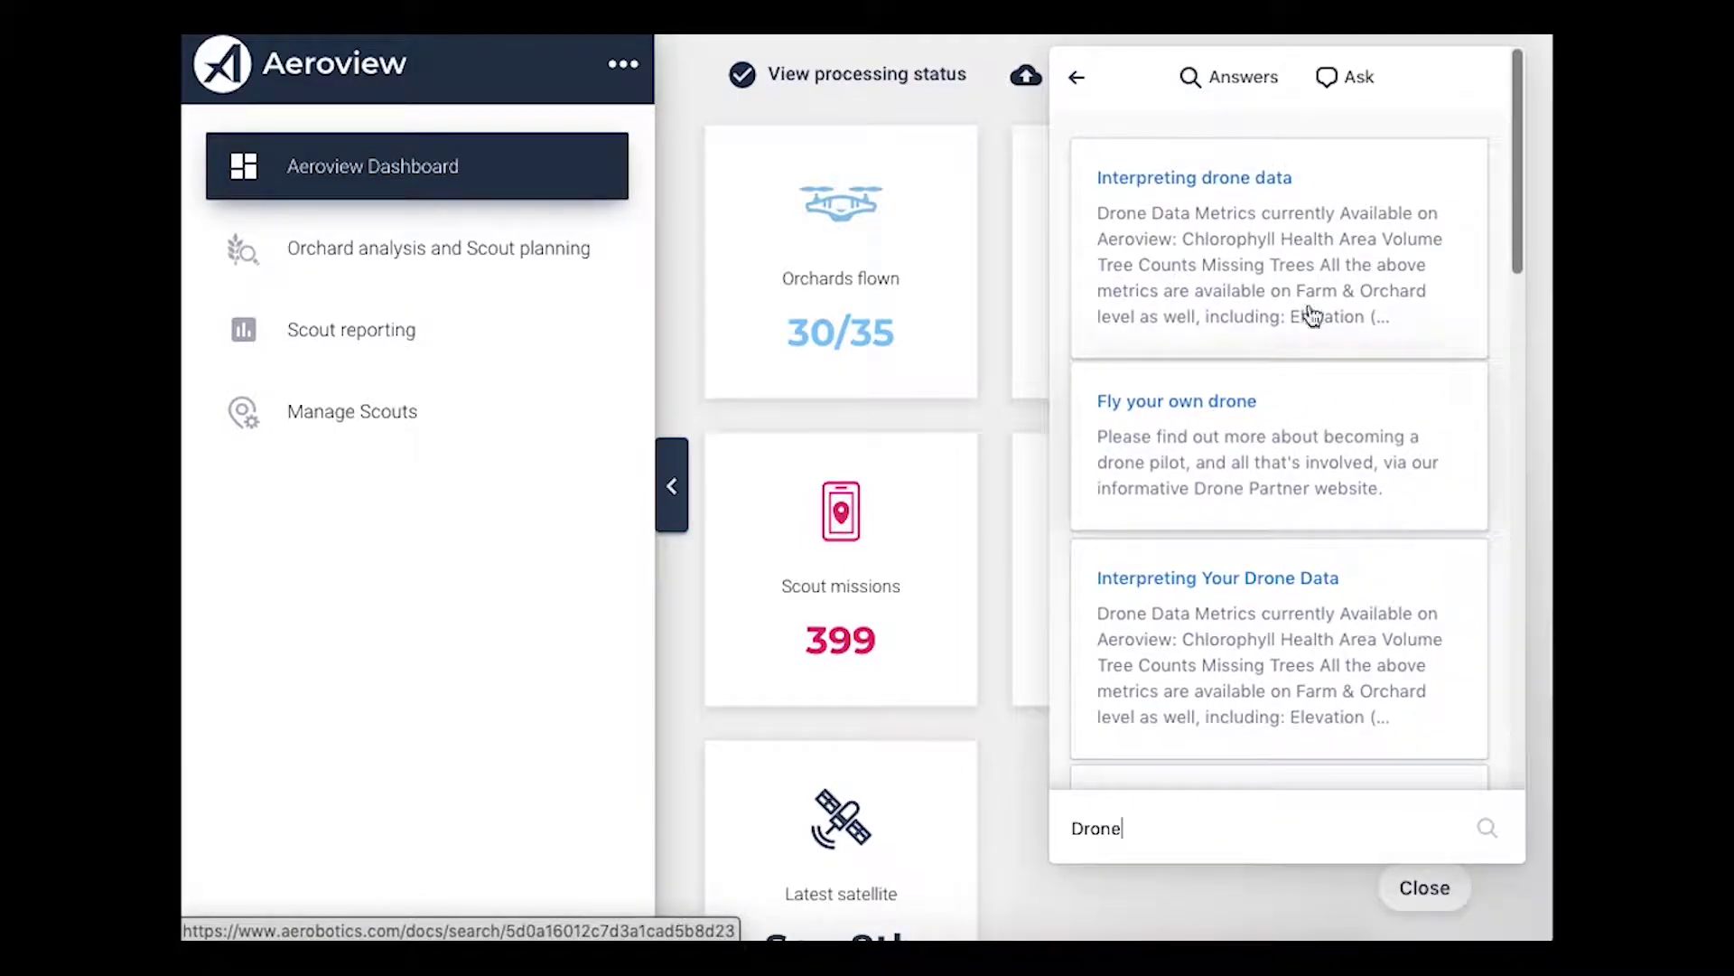
Check the channels for starting a support conversation, and close the help window.
left_click(1352, 79)
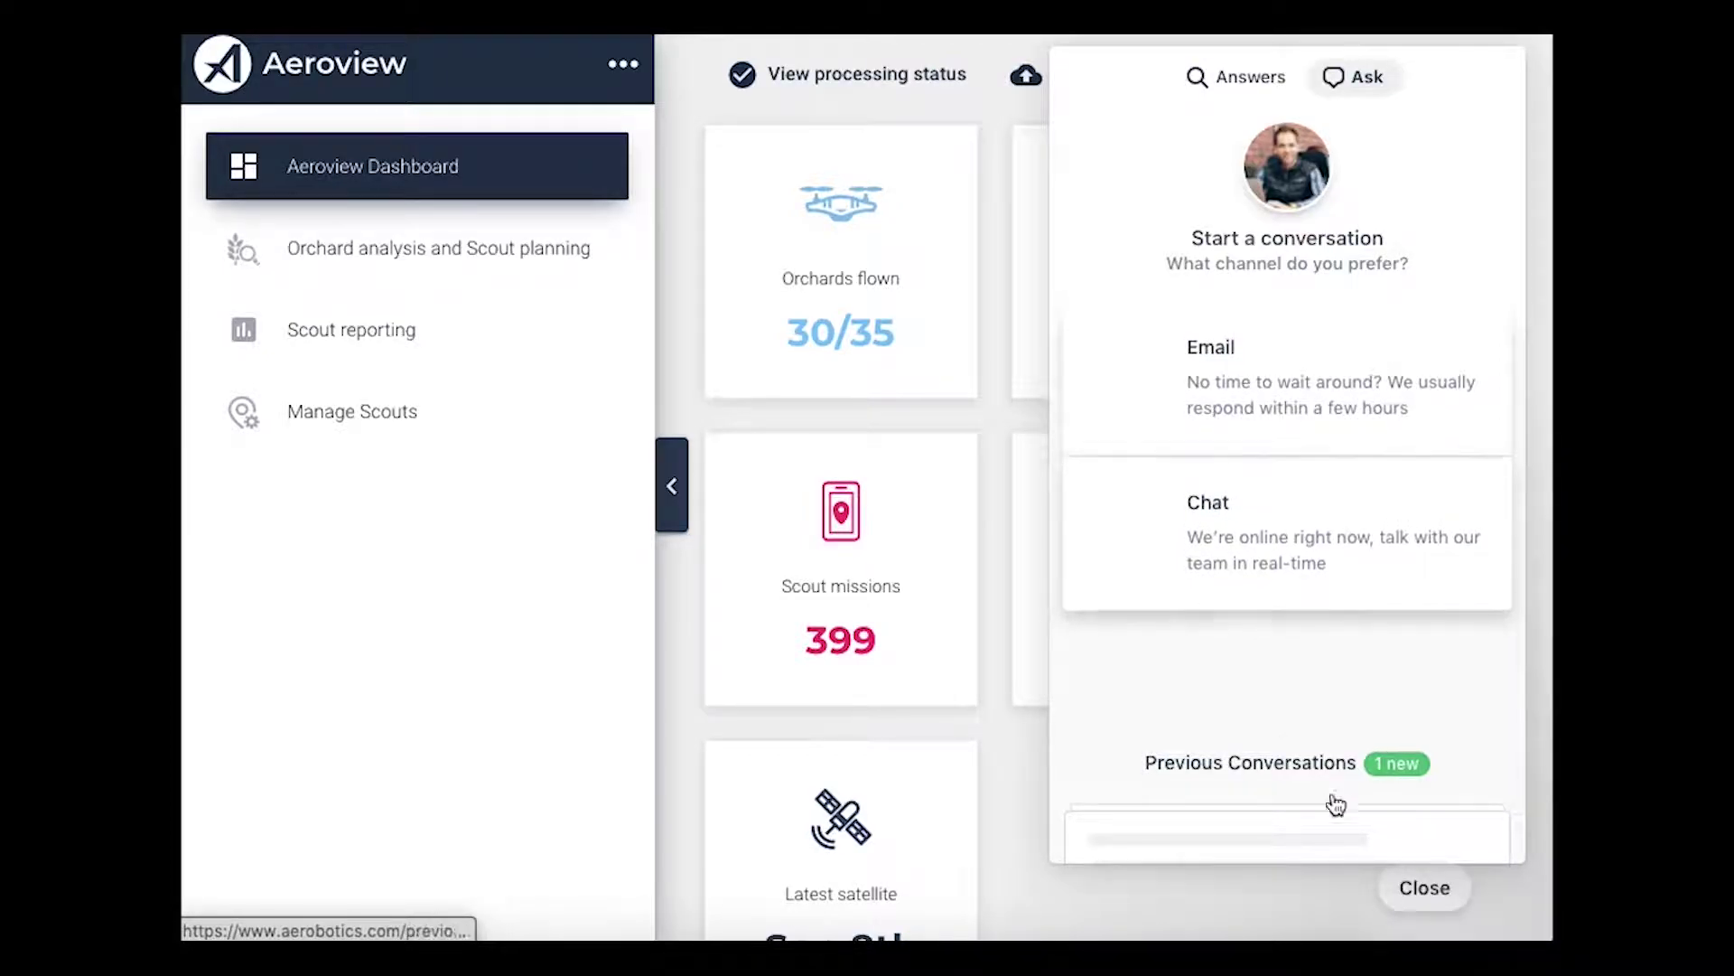
left_click(1425, 891)
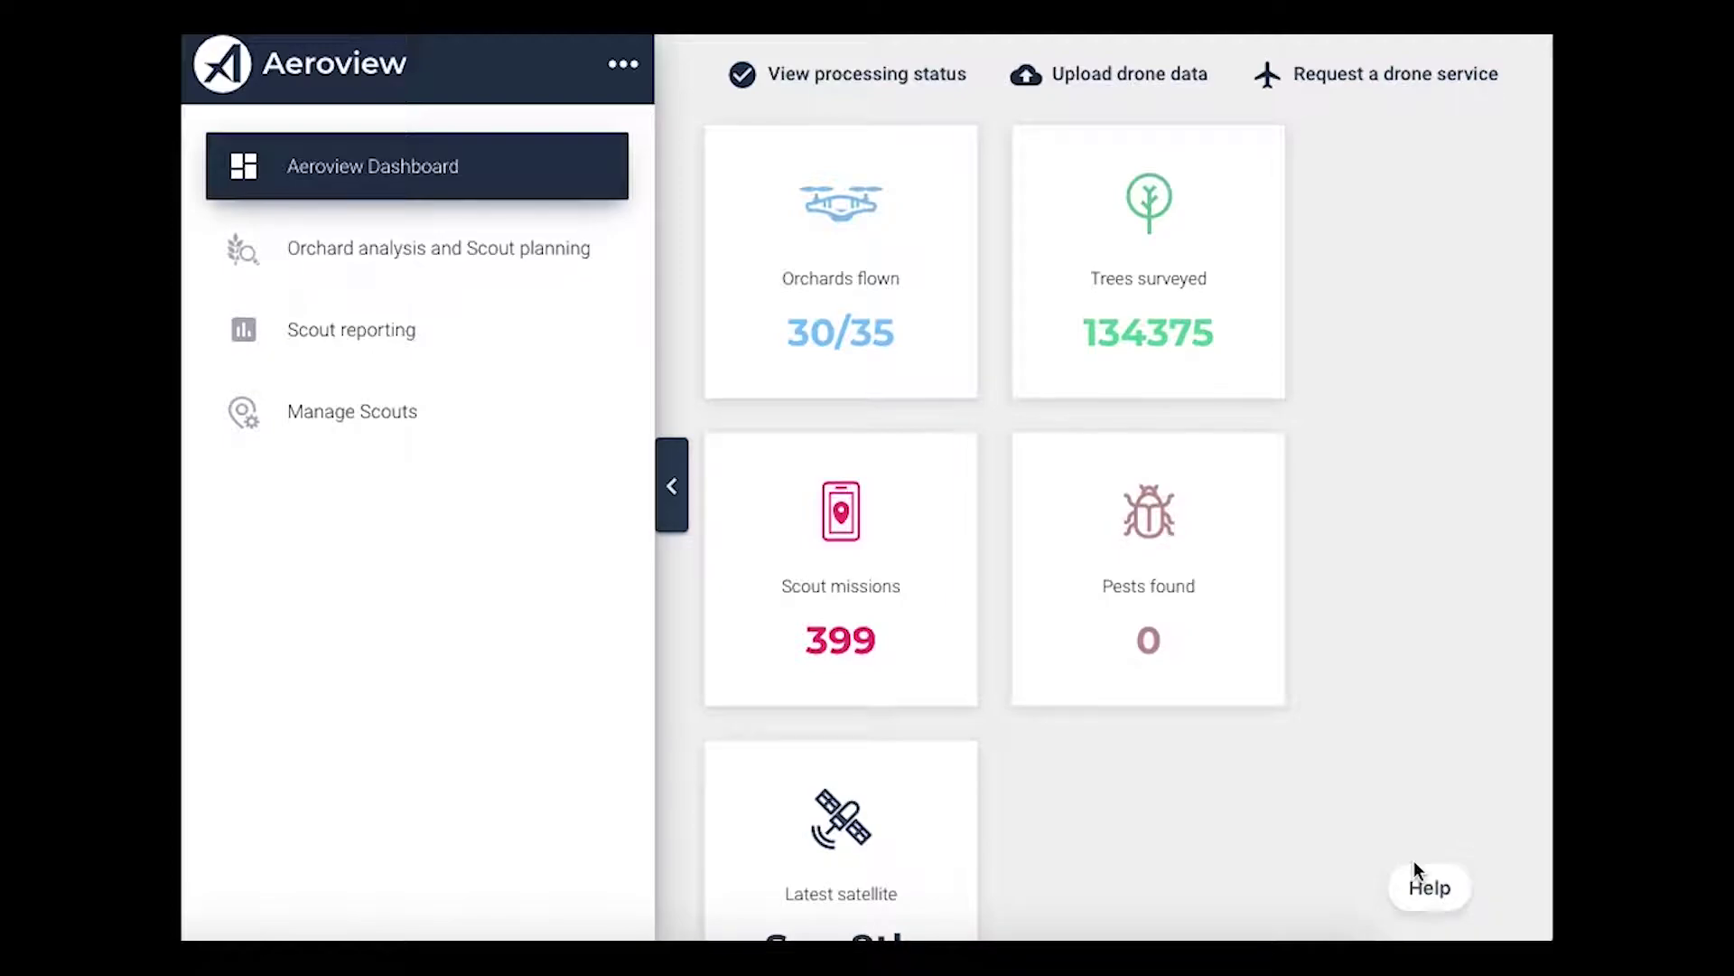
Open orchard analysis and scout planning and look through the selectable orchards, keeping 10 Delta valencia C.
left_click(329, 271)
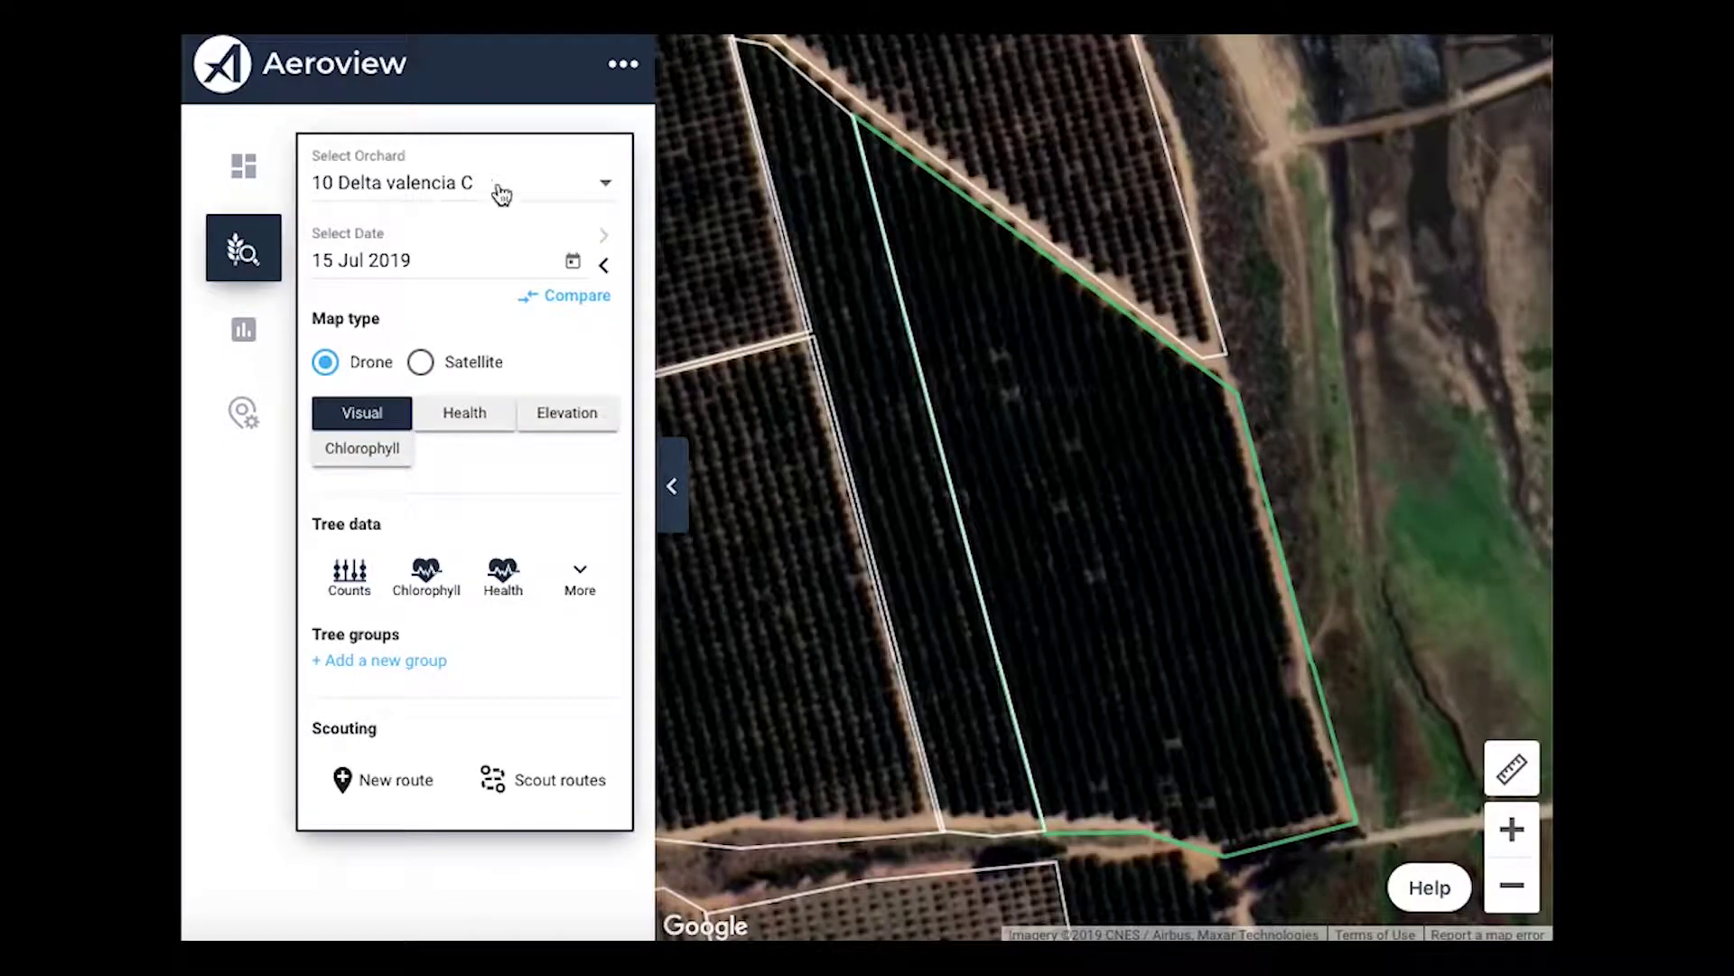
left_click(605, 181)
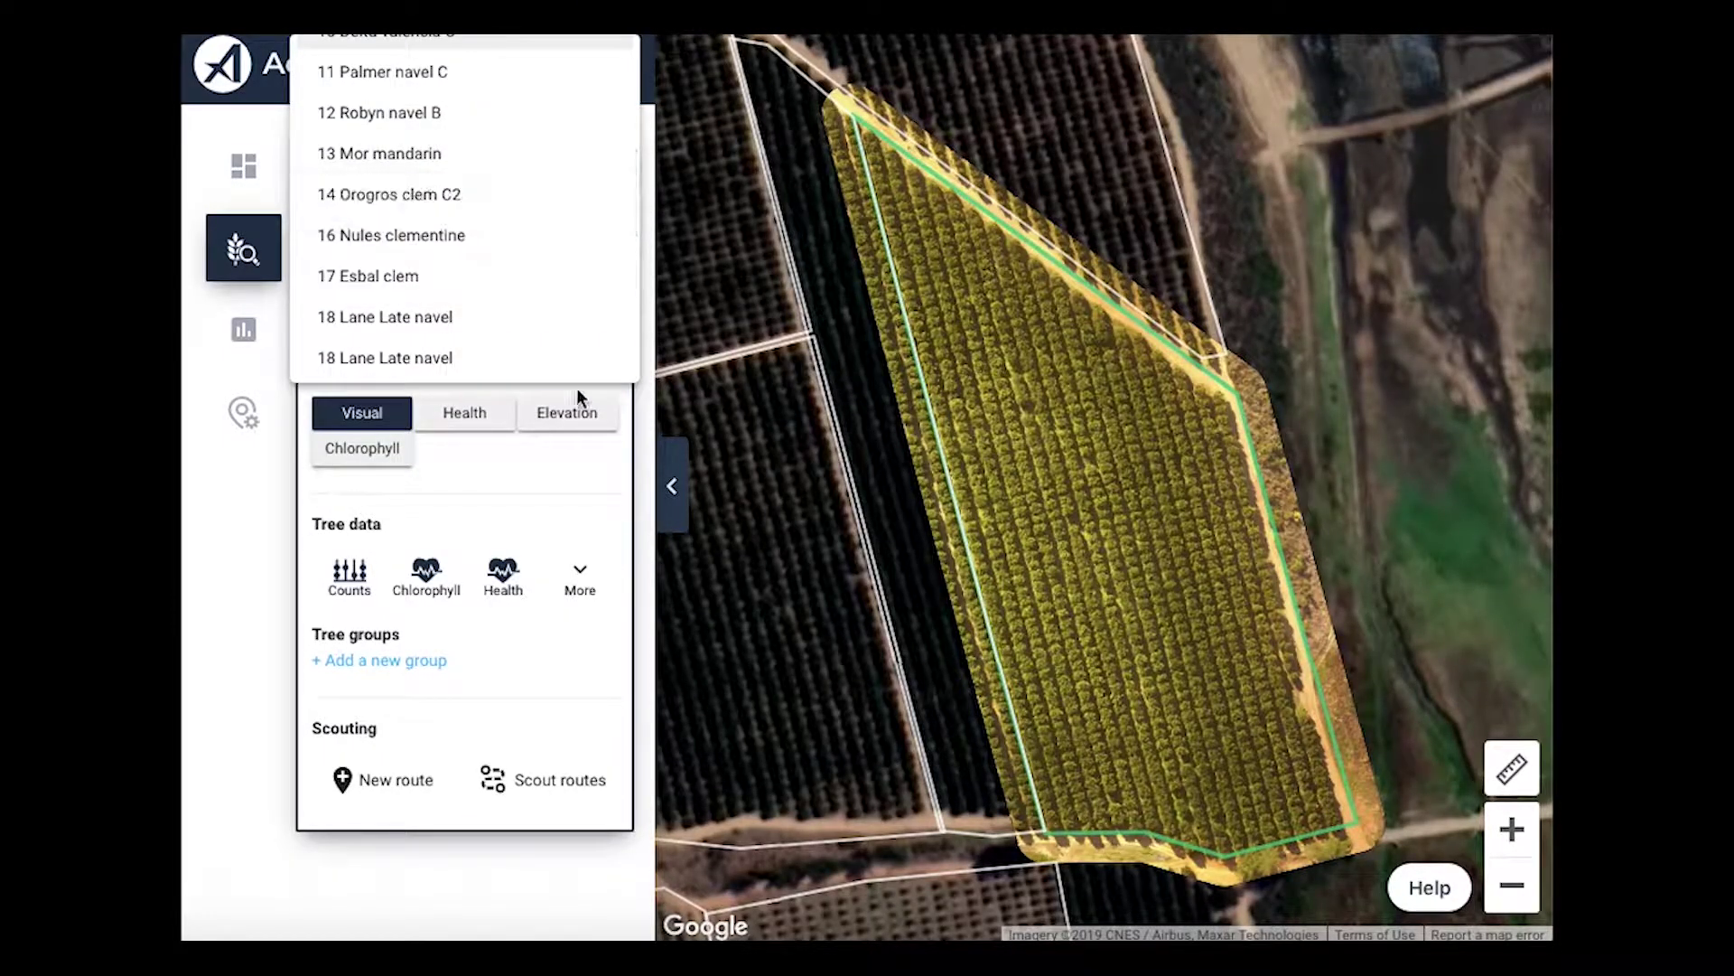
left_click(246, 475)
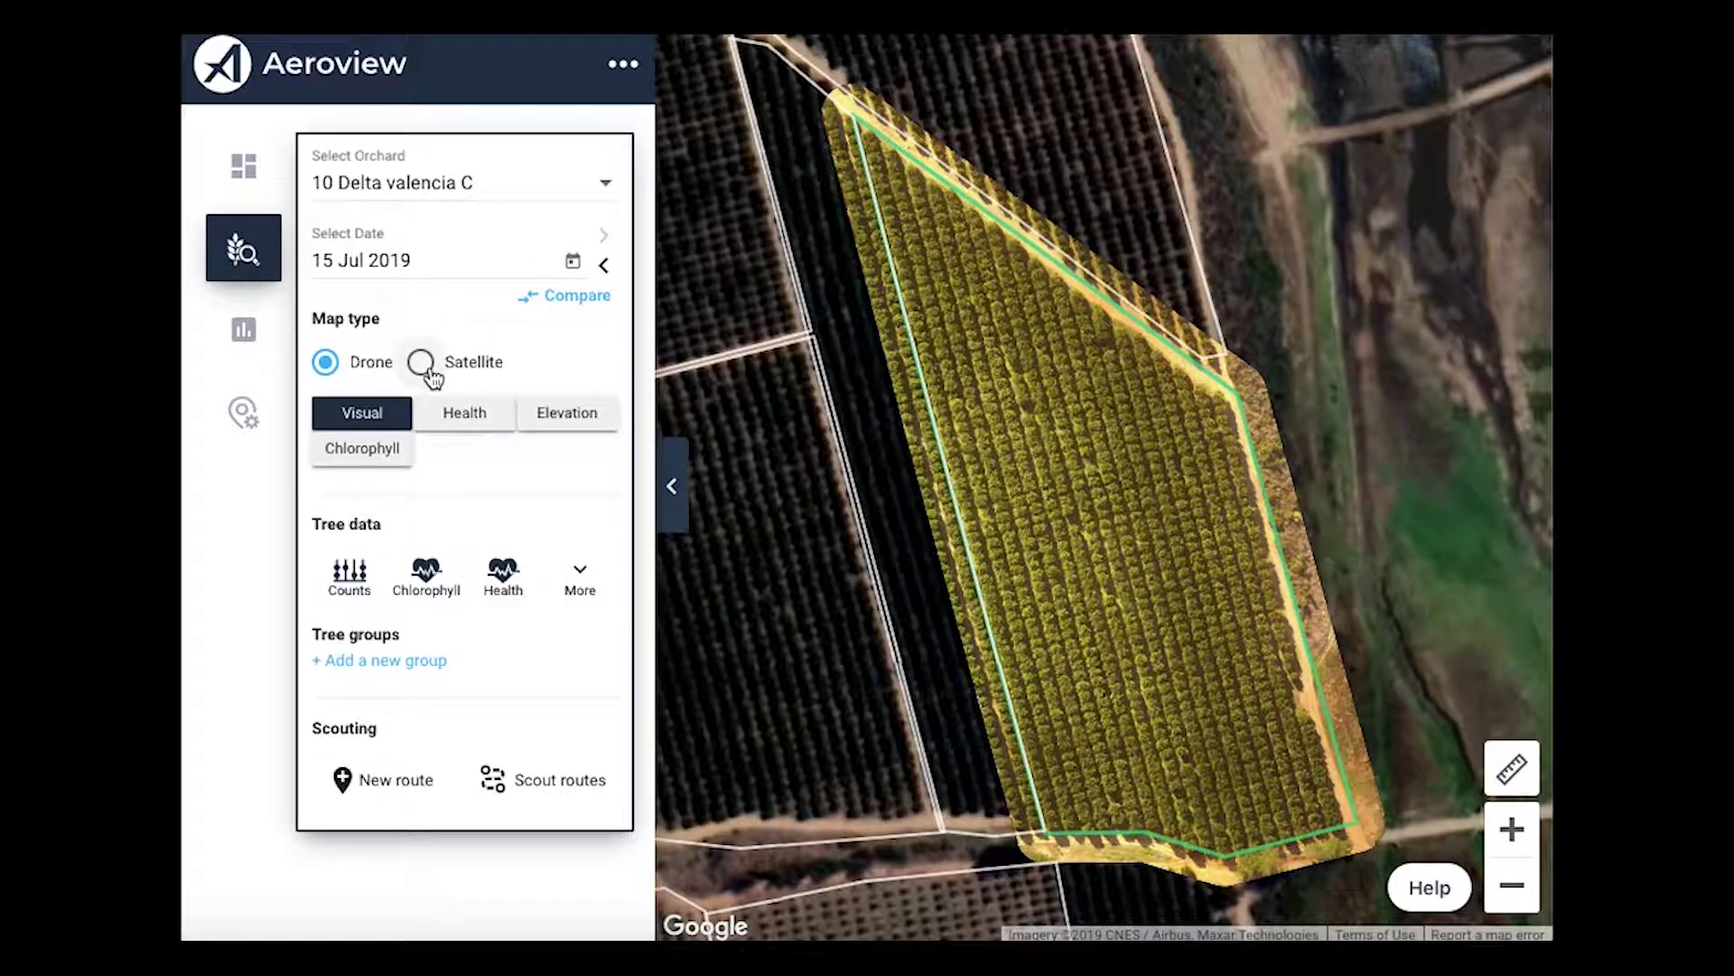
View the orchard's health, elevation and chlorophyll drone maps one after another.
mouse_move(546, 298)
left_click(456, 423)
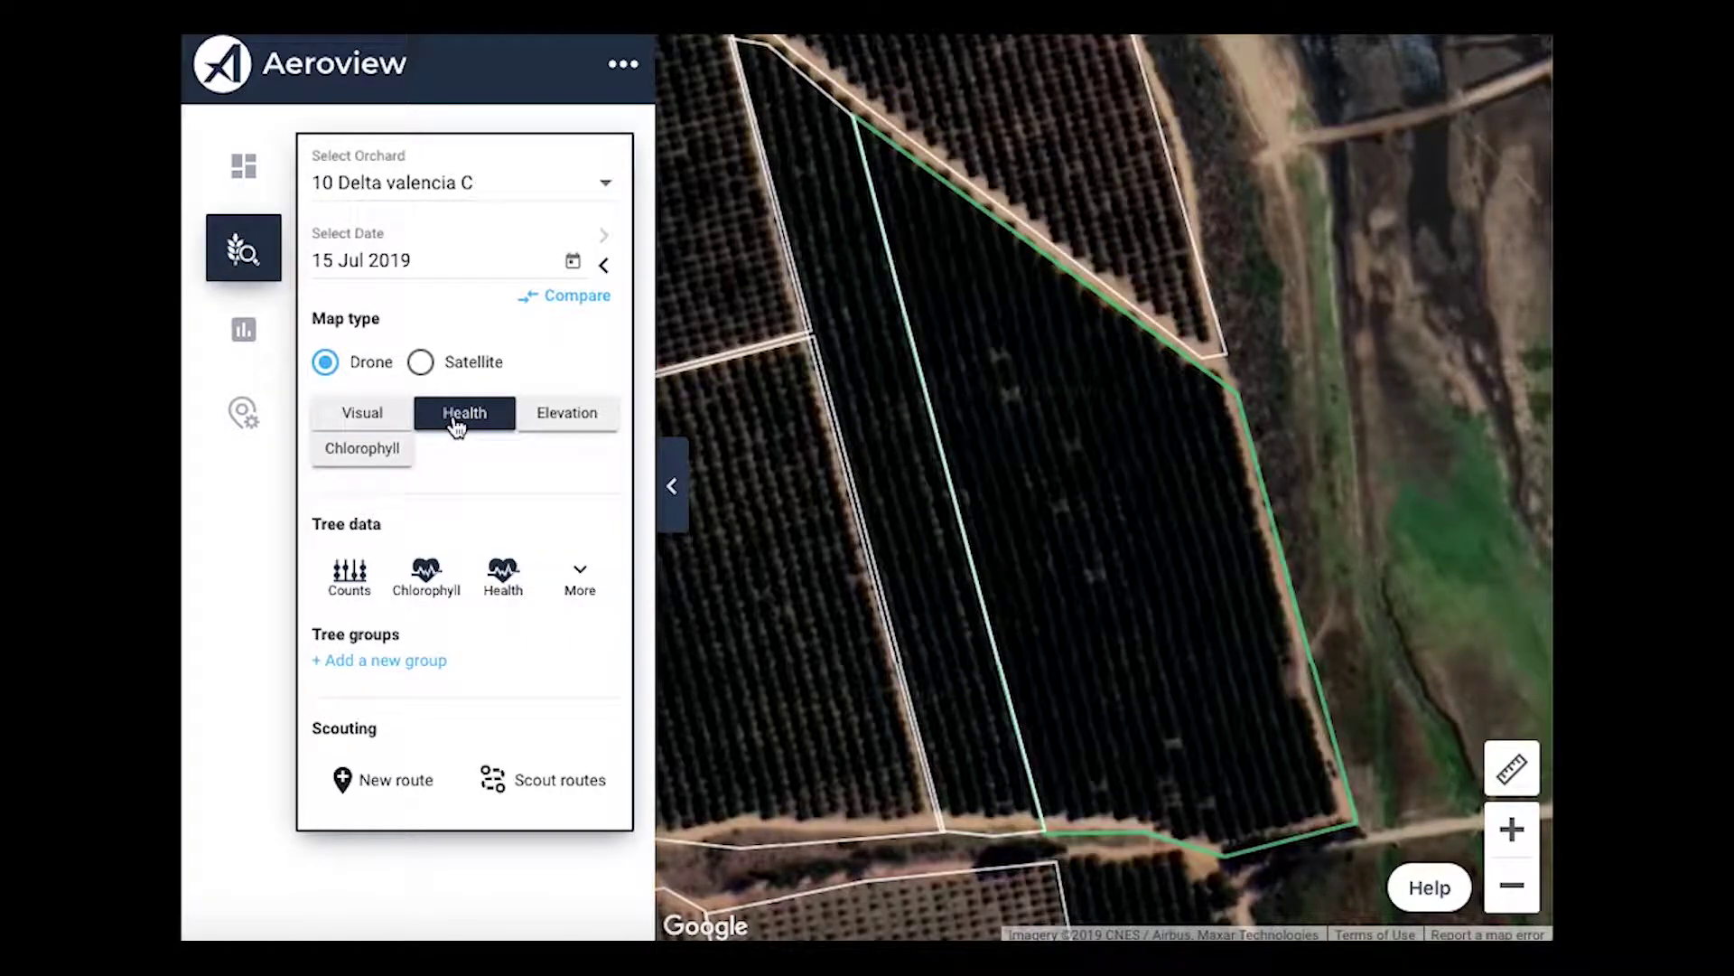
left_click(569, 431)
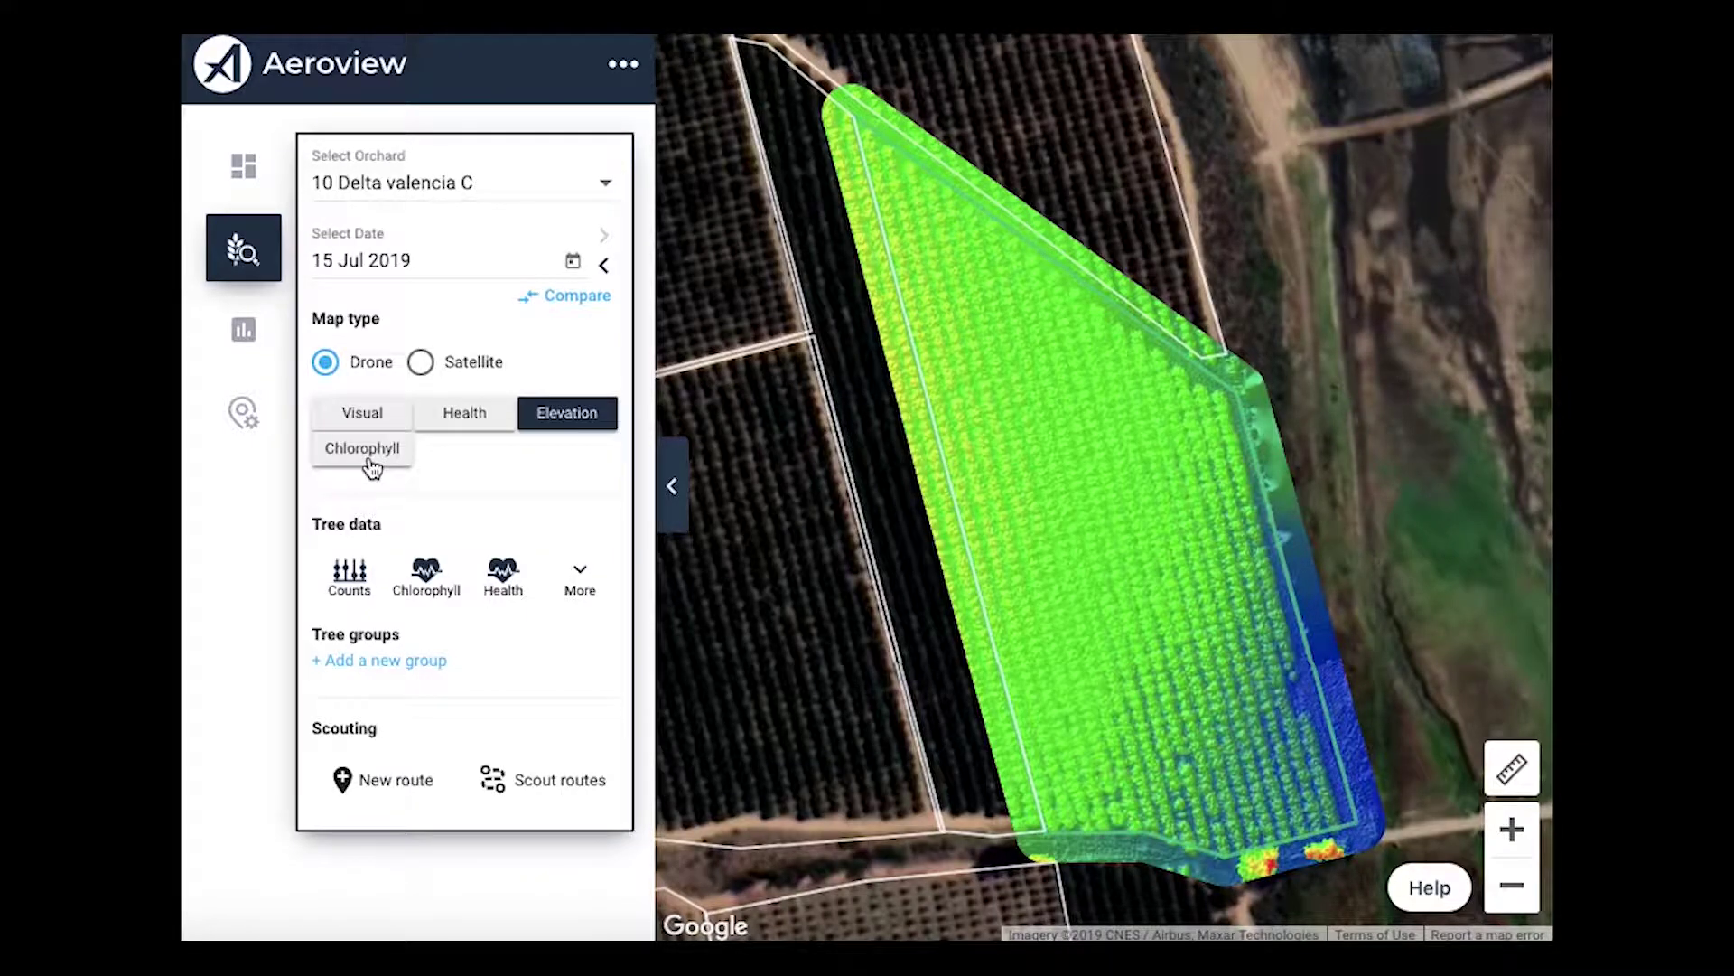
left_click(366, 450)
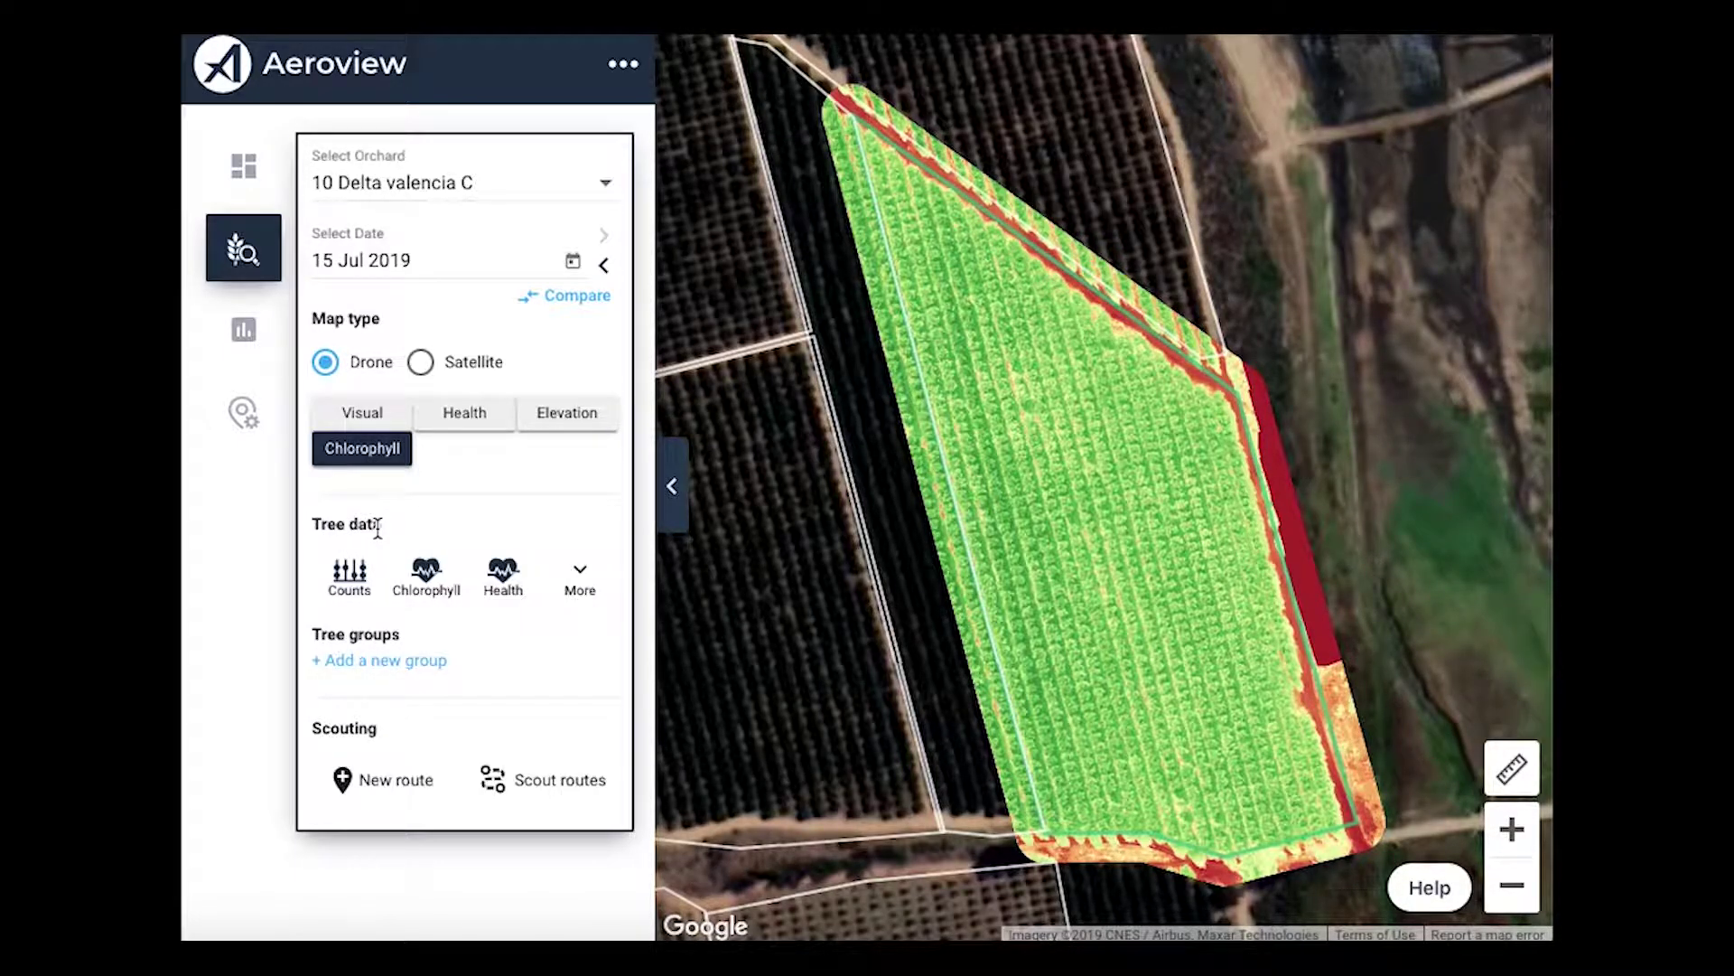
View the orchard's tree data layers in turn: counts, chlorophyll, health, area and volume.
left_click(364, 595)
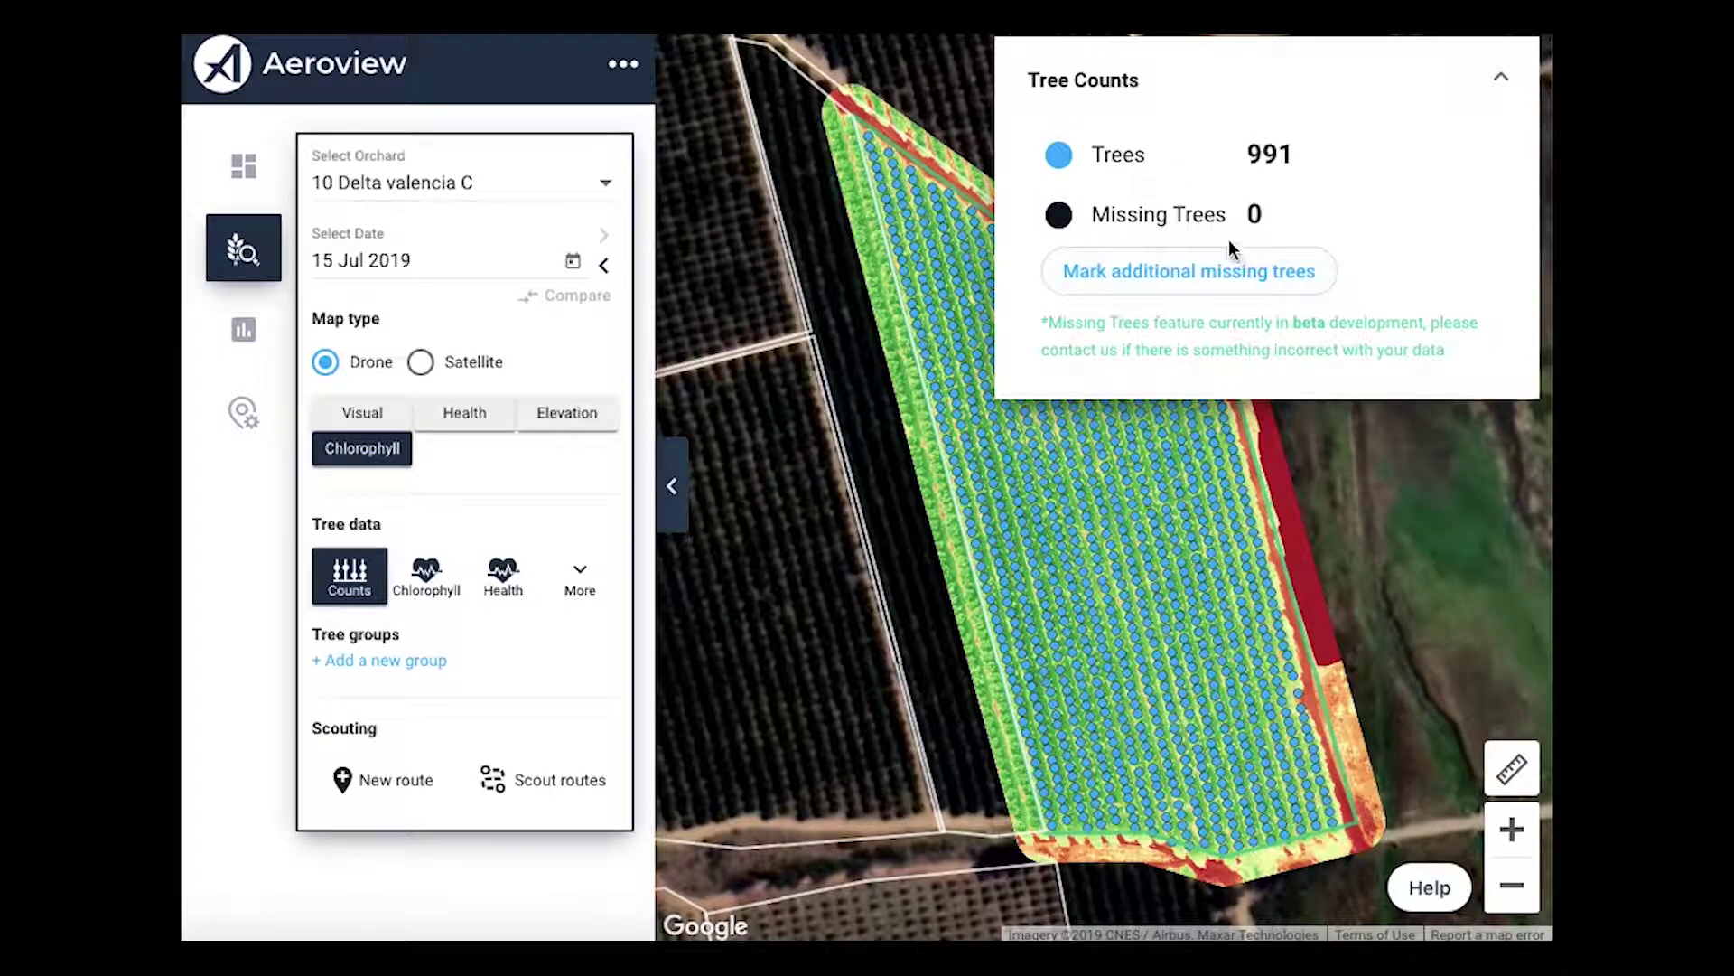
left_click(441, 596)
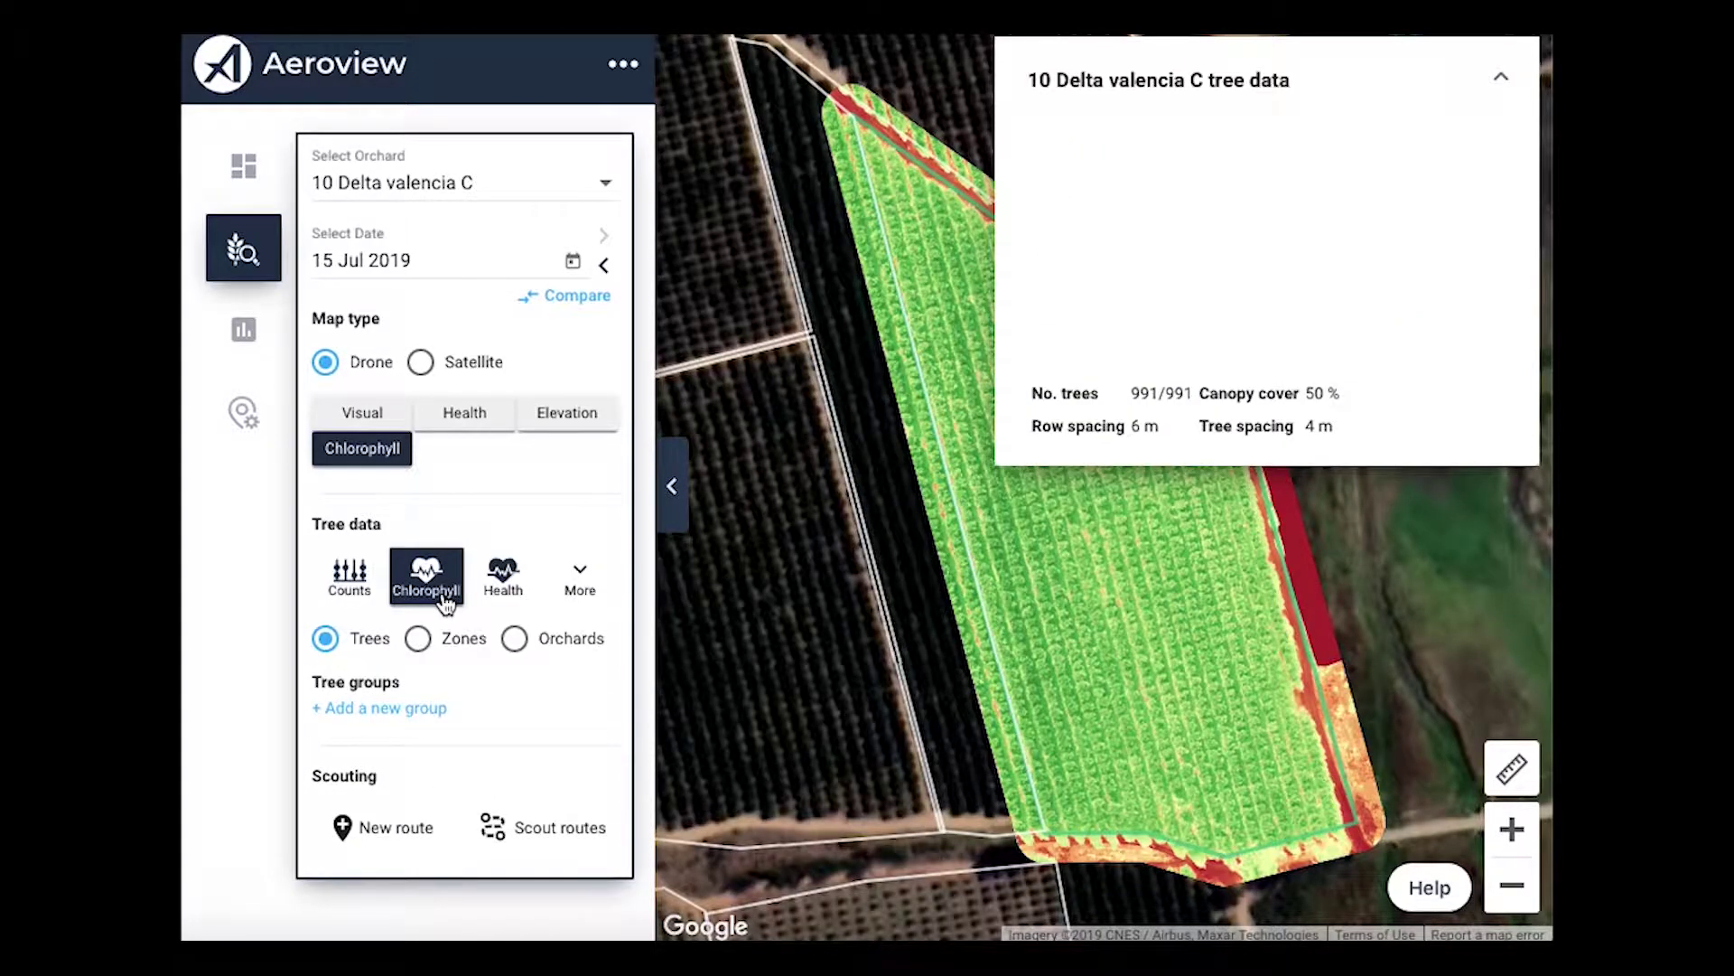
left_click(503, 597)
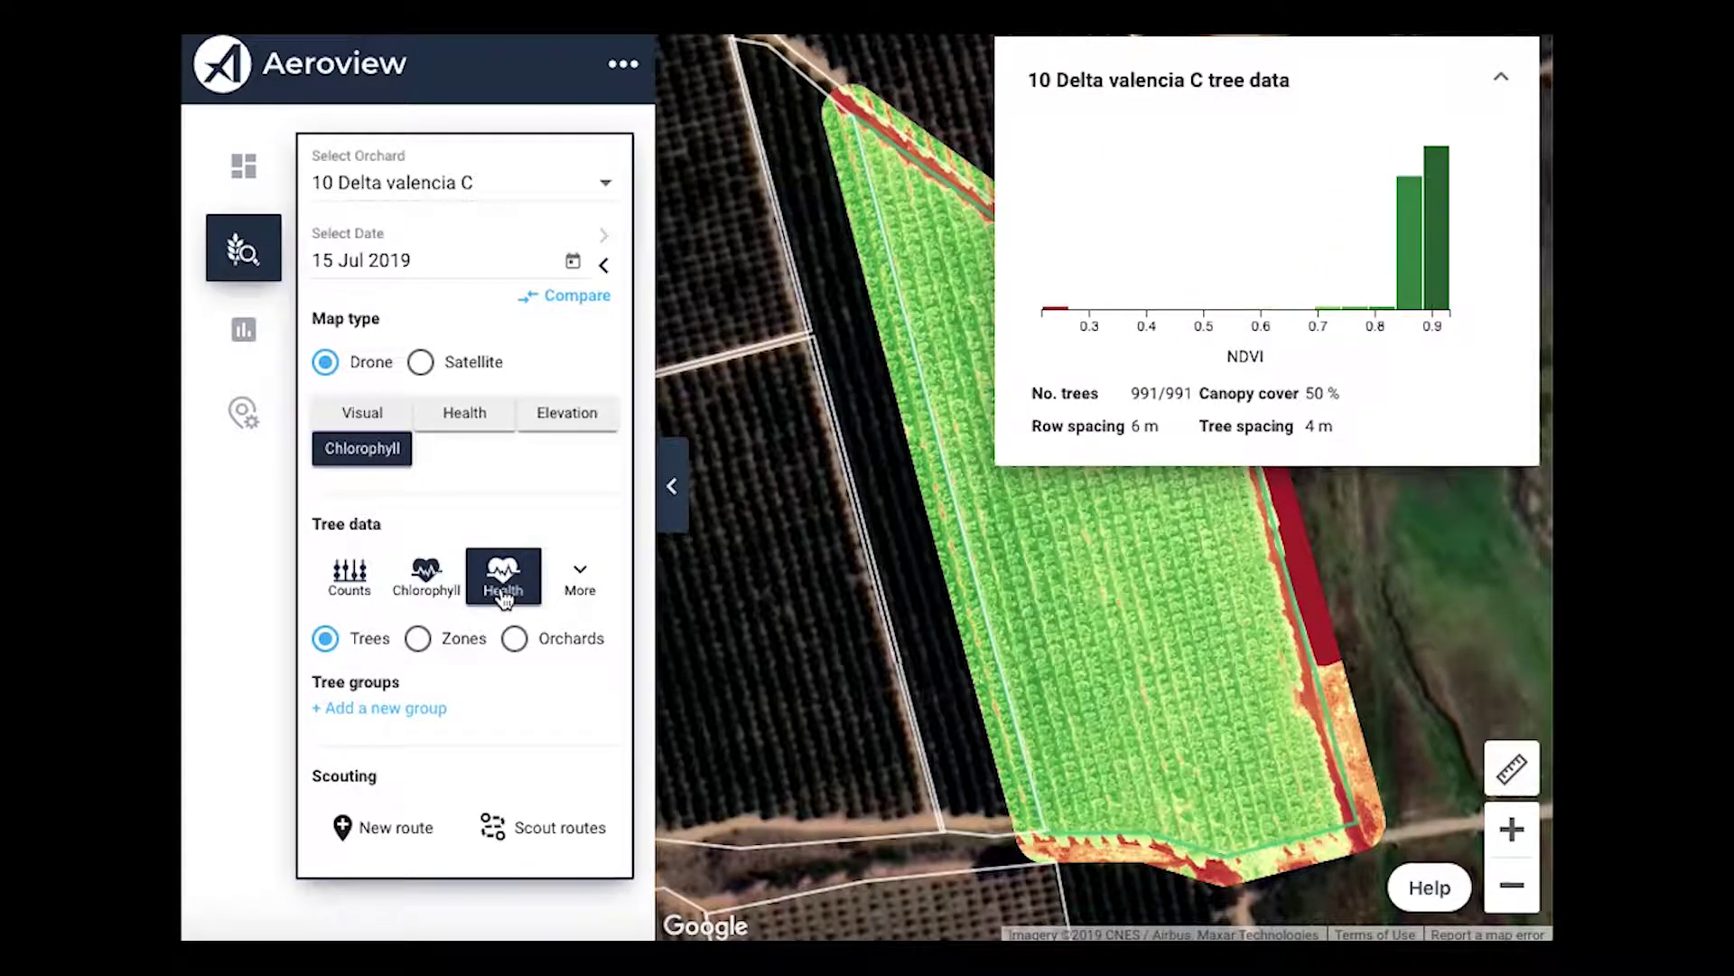
left_click(580, 578)
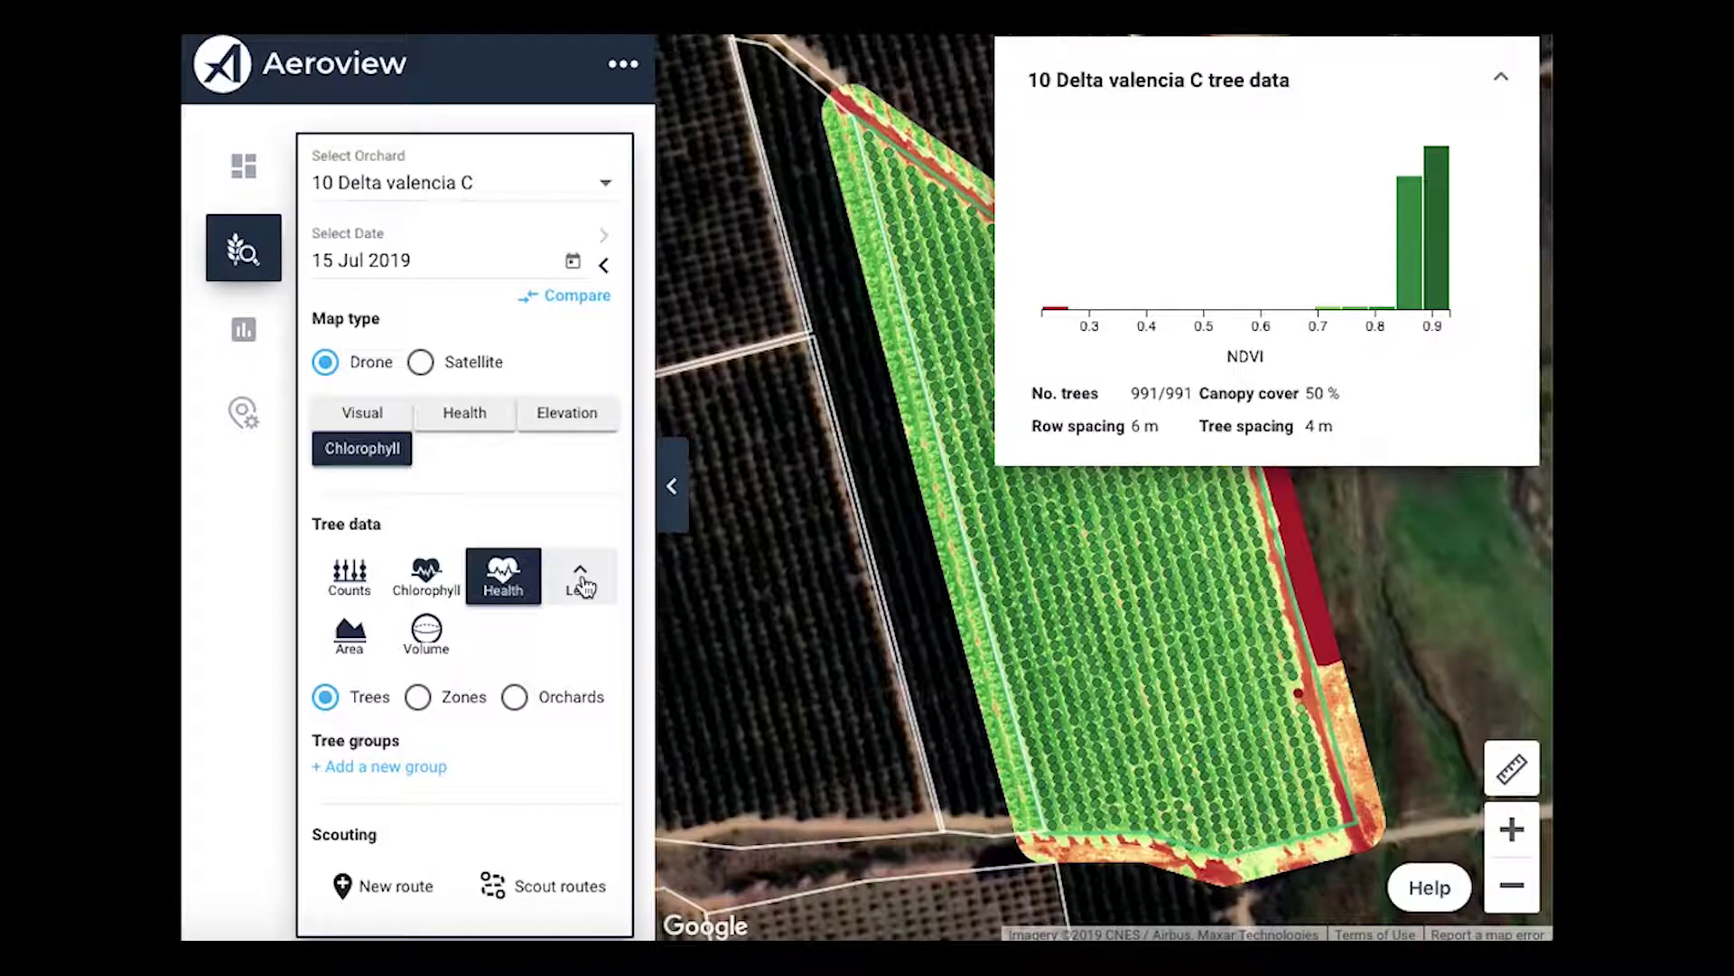
left_click(351, 643)
left_click(450, 645)
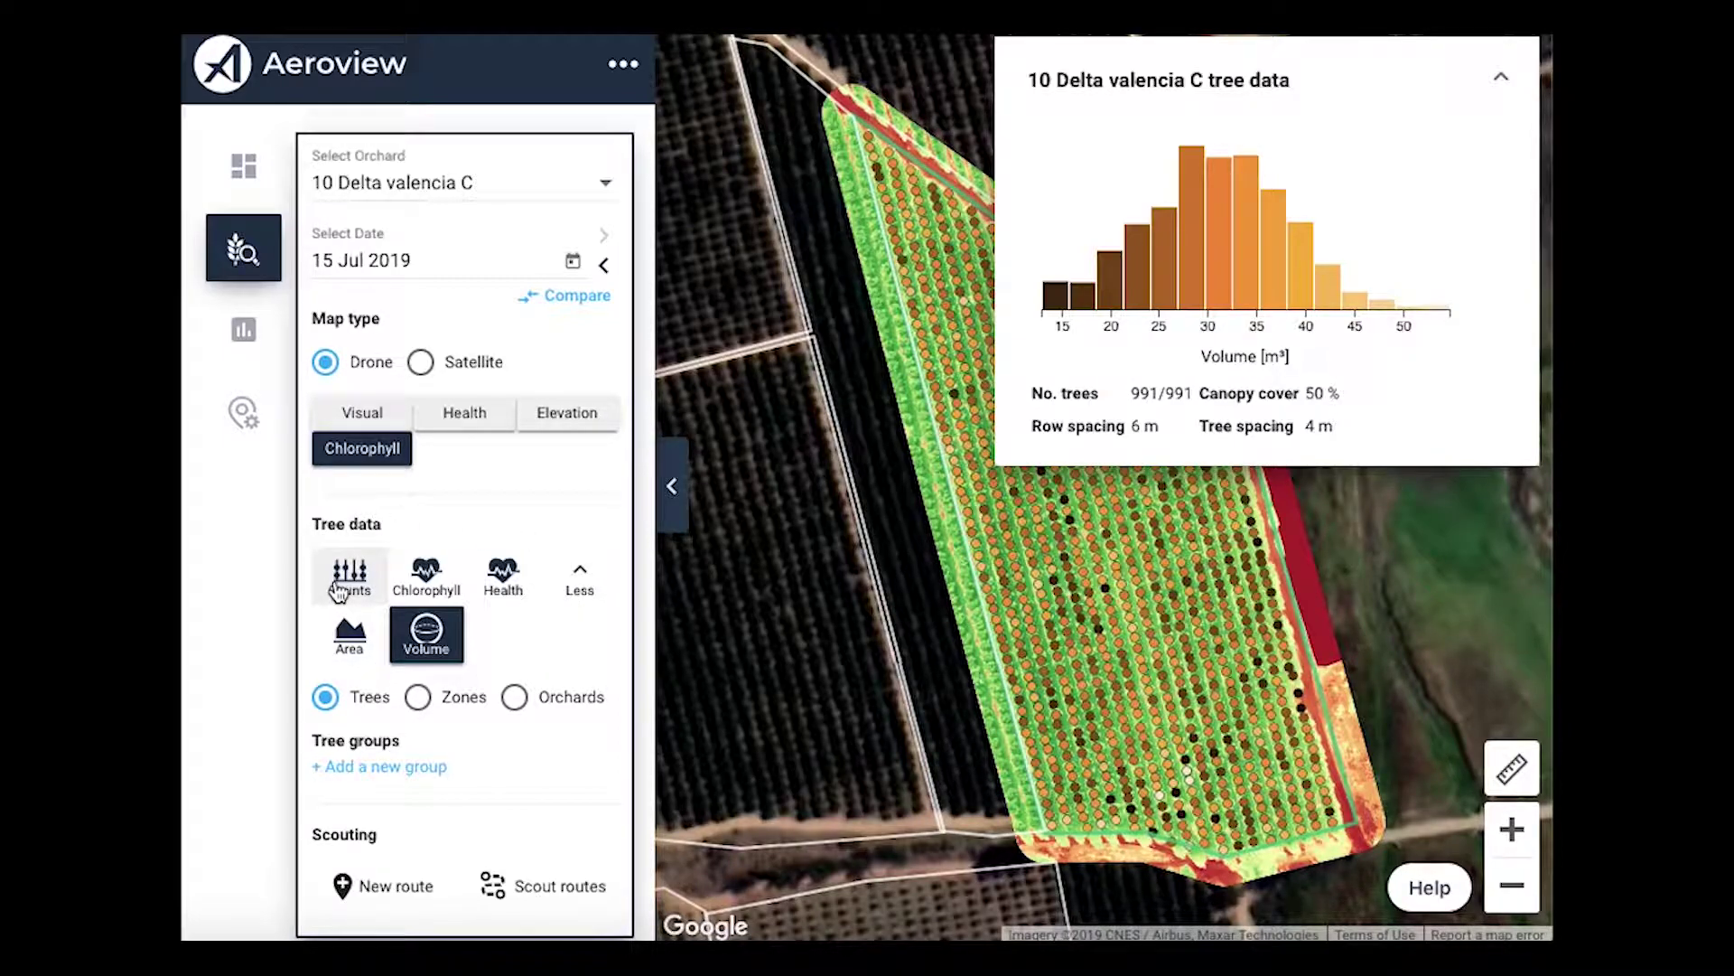
Switch the drone map to Visual and overlay the tree counts, followed by the per-tree chlorophyll data, seen close up.
left_click_drag(994, 586, 791, 580)
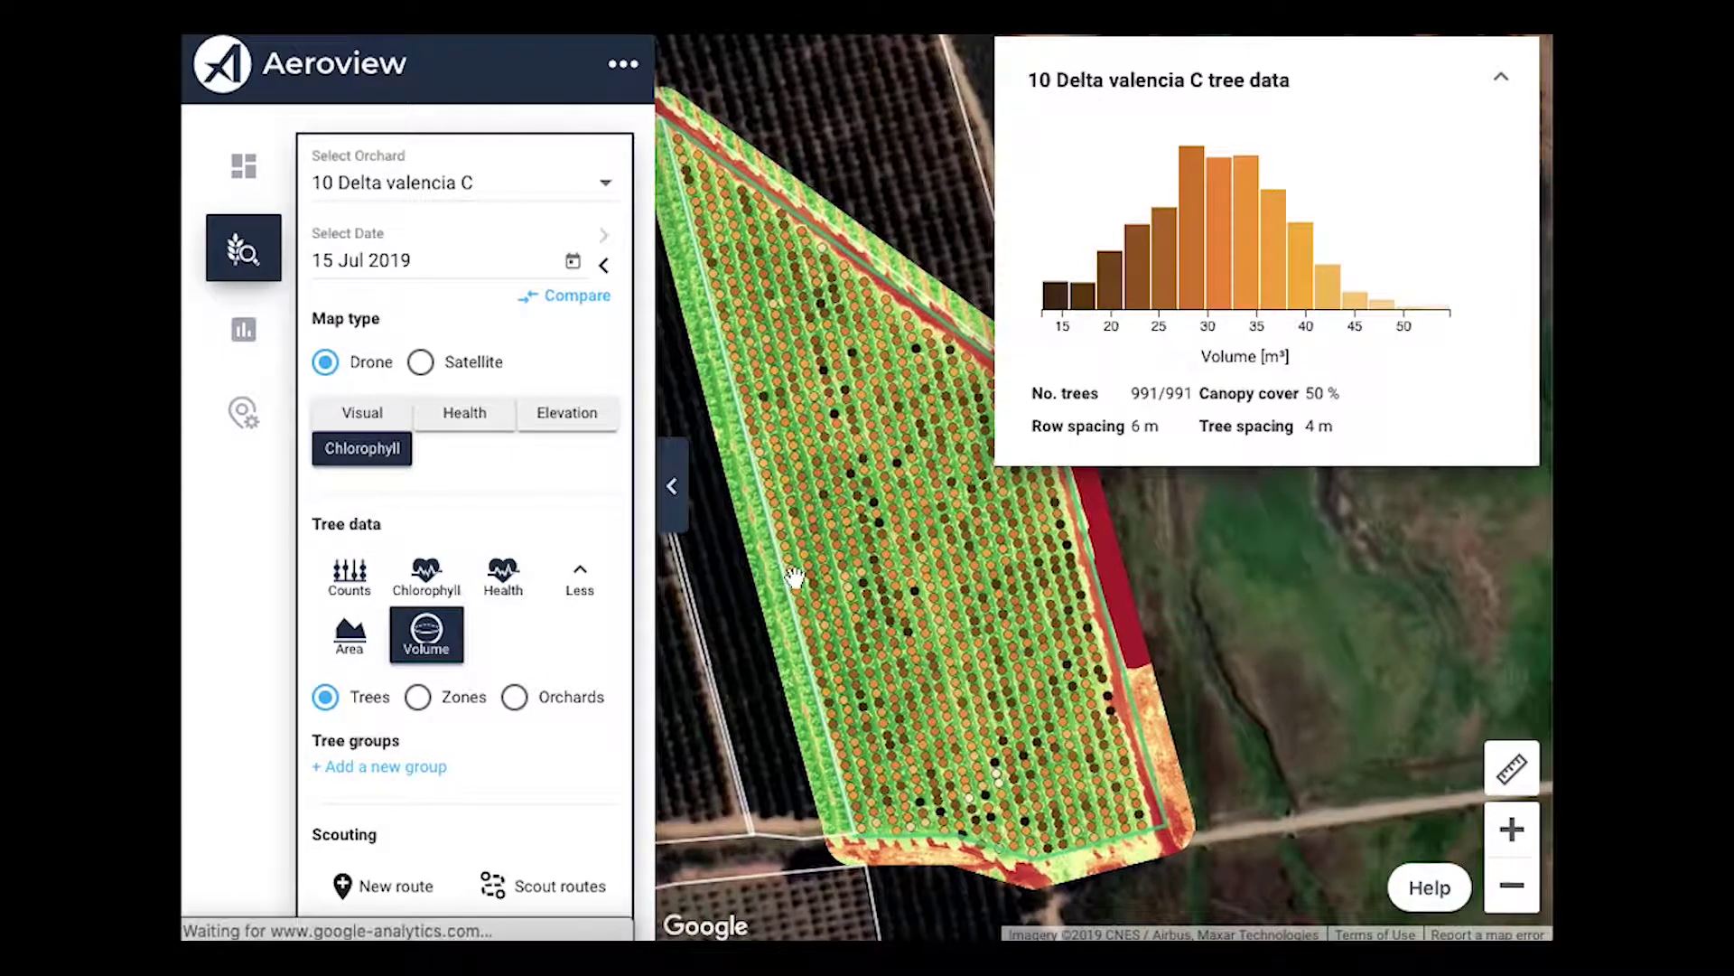
left_click(379, 420)
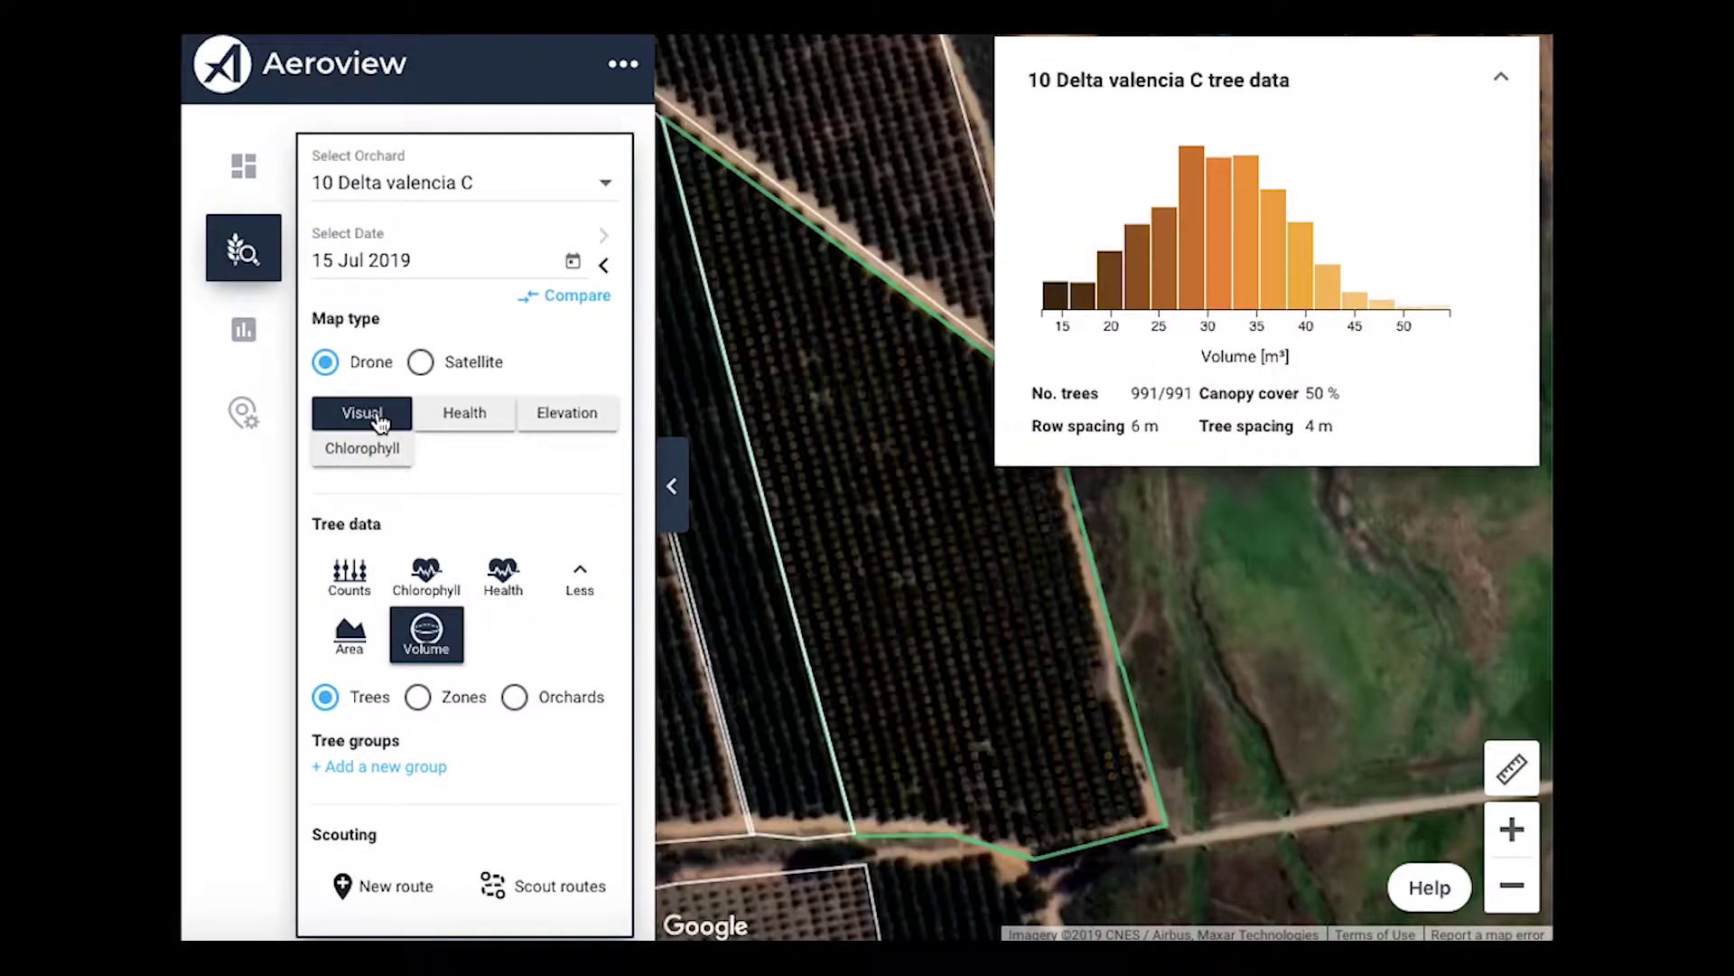
left_click(349, 576)
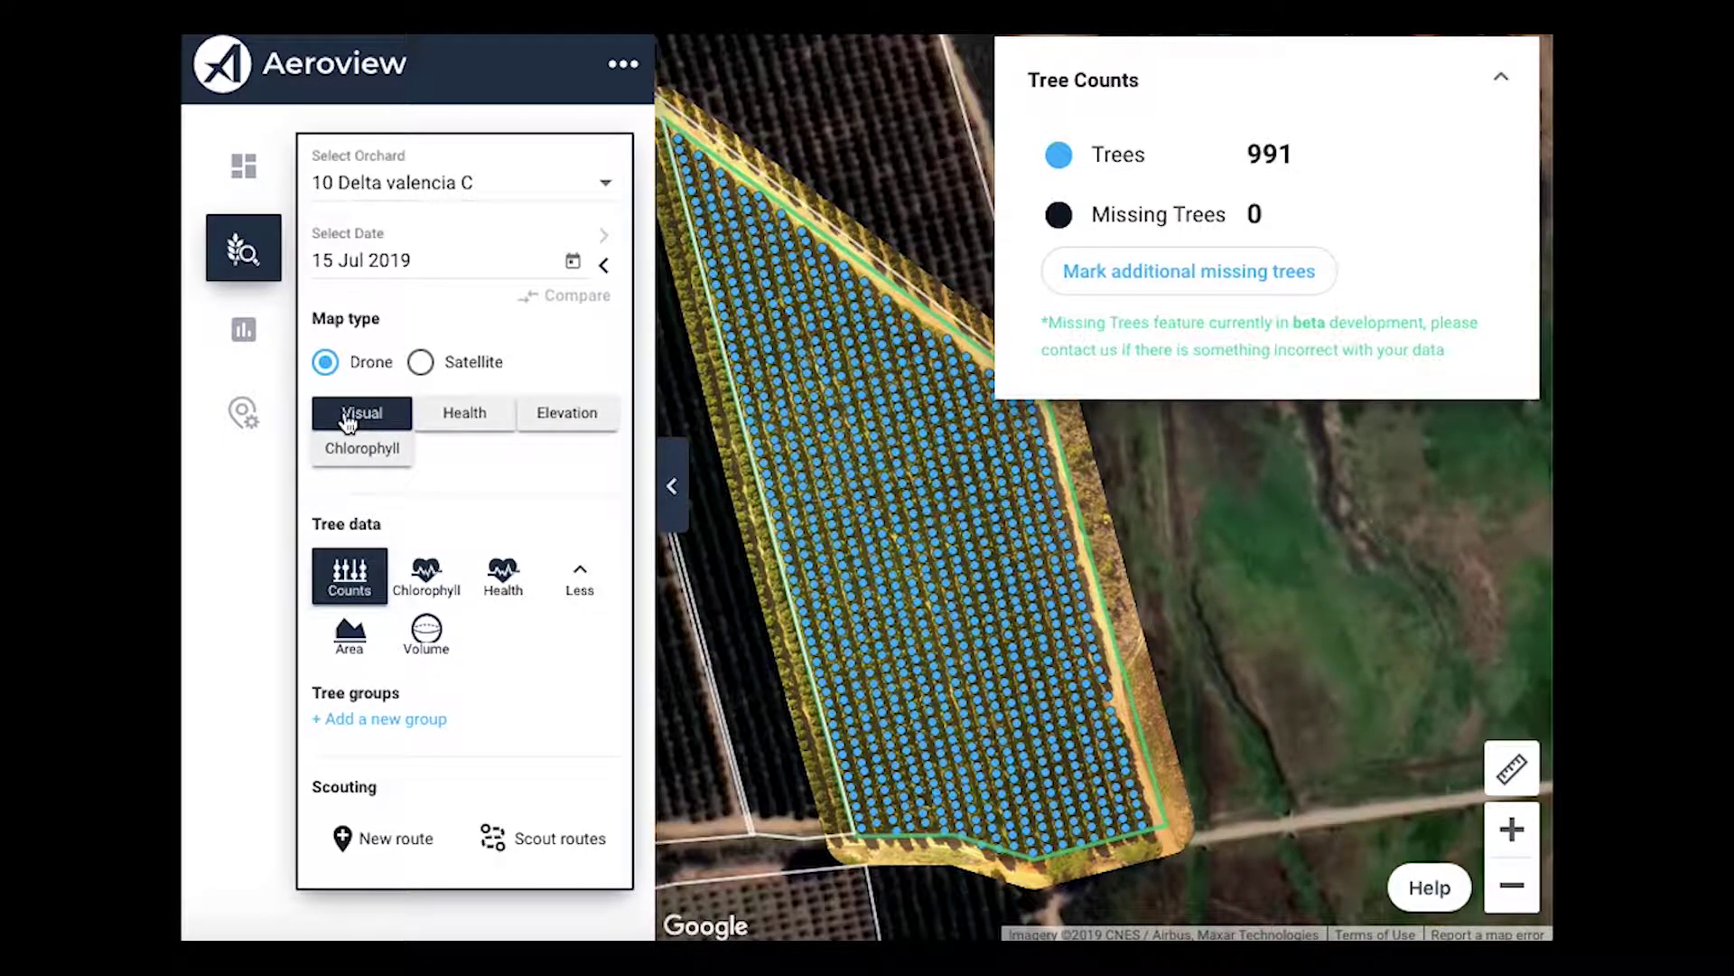
left_click(425, 578)
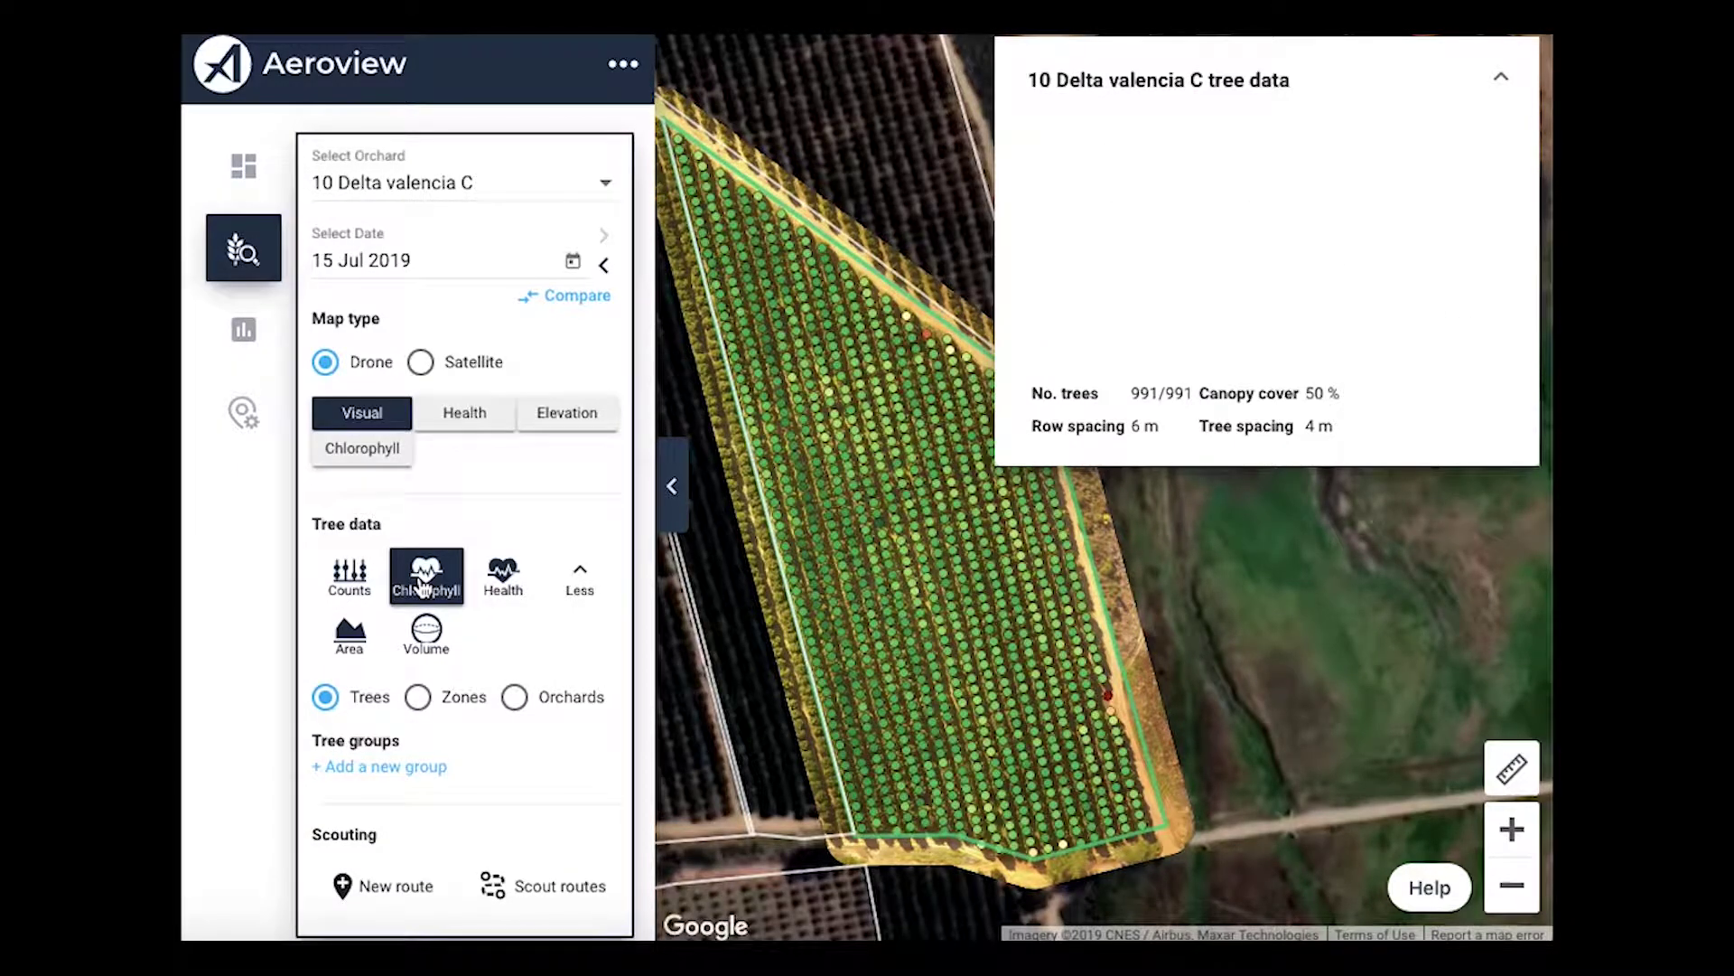
scroll(906, 608, "up", 2)
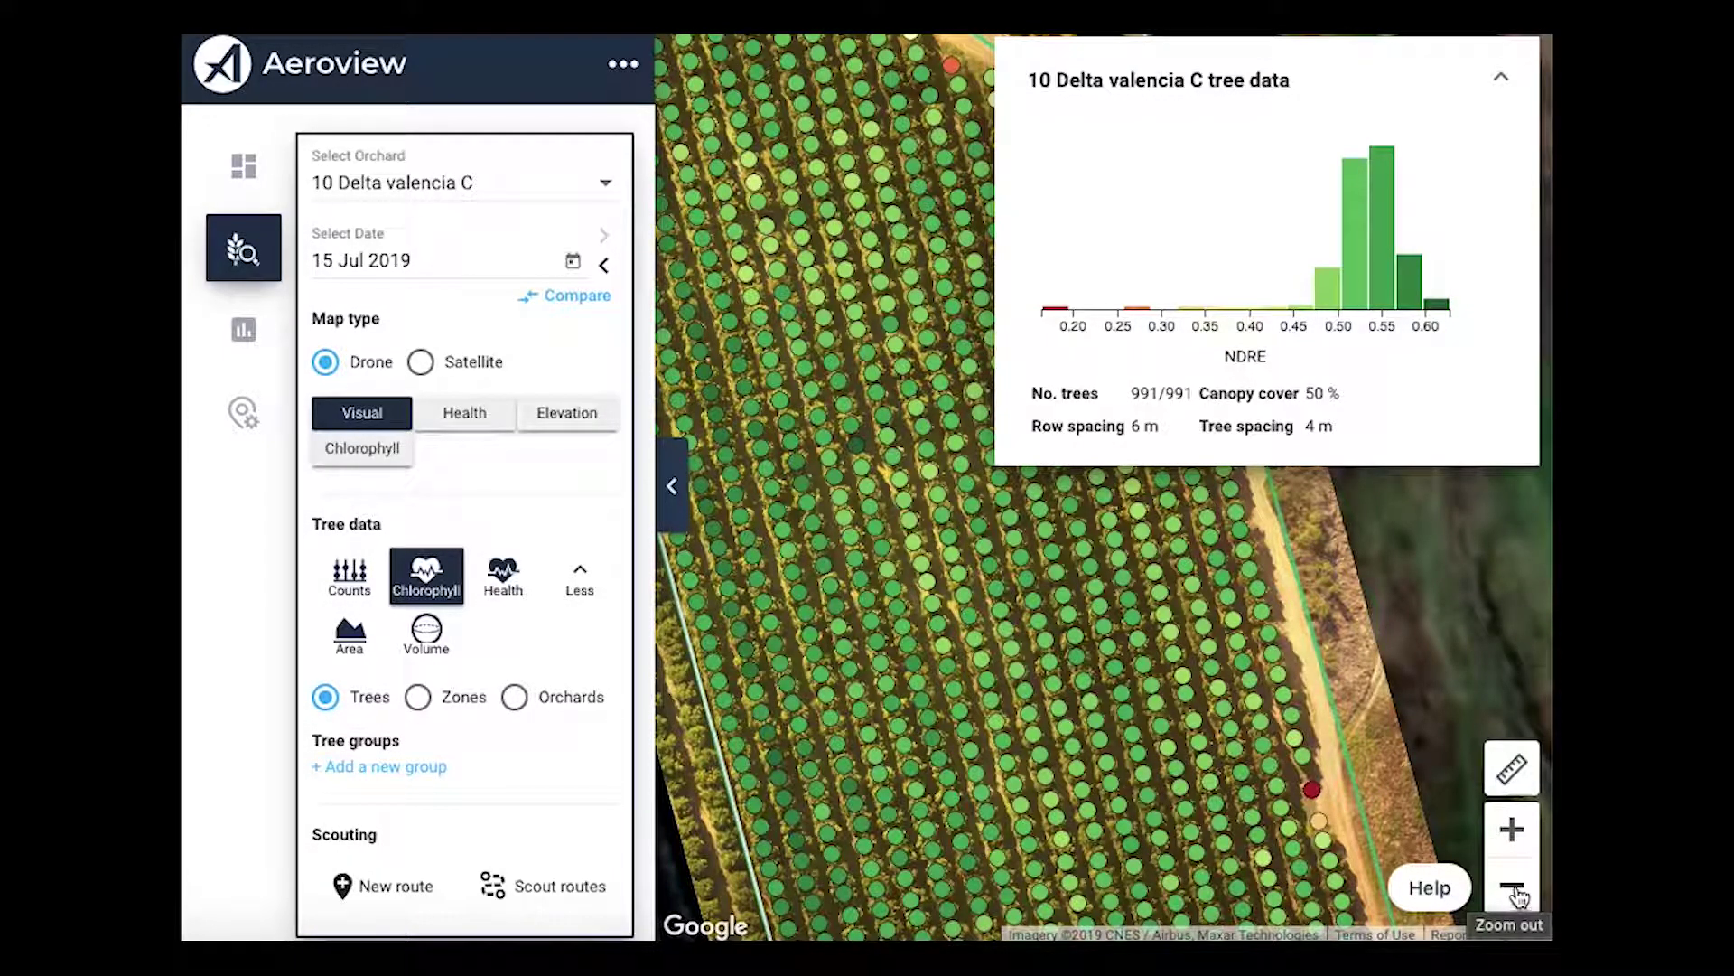
Measure the length and area of a narrow four-cornered strip along the orchard's eastern edge, then stop measuring.
left_click(1514, 770)
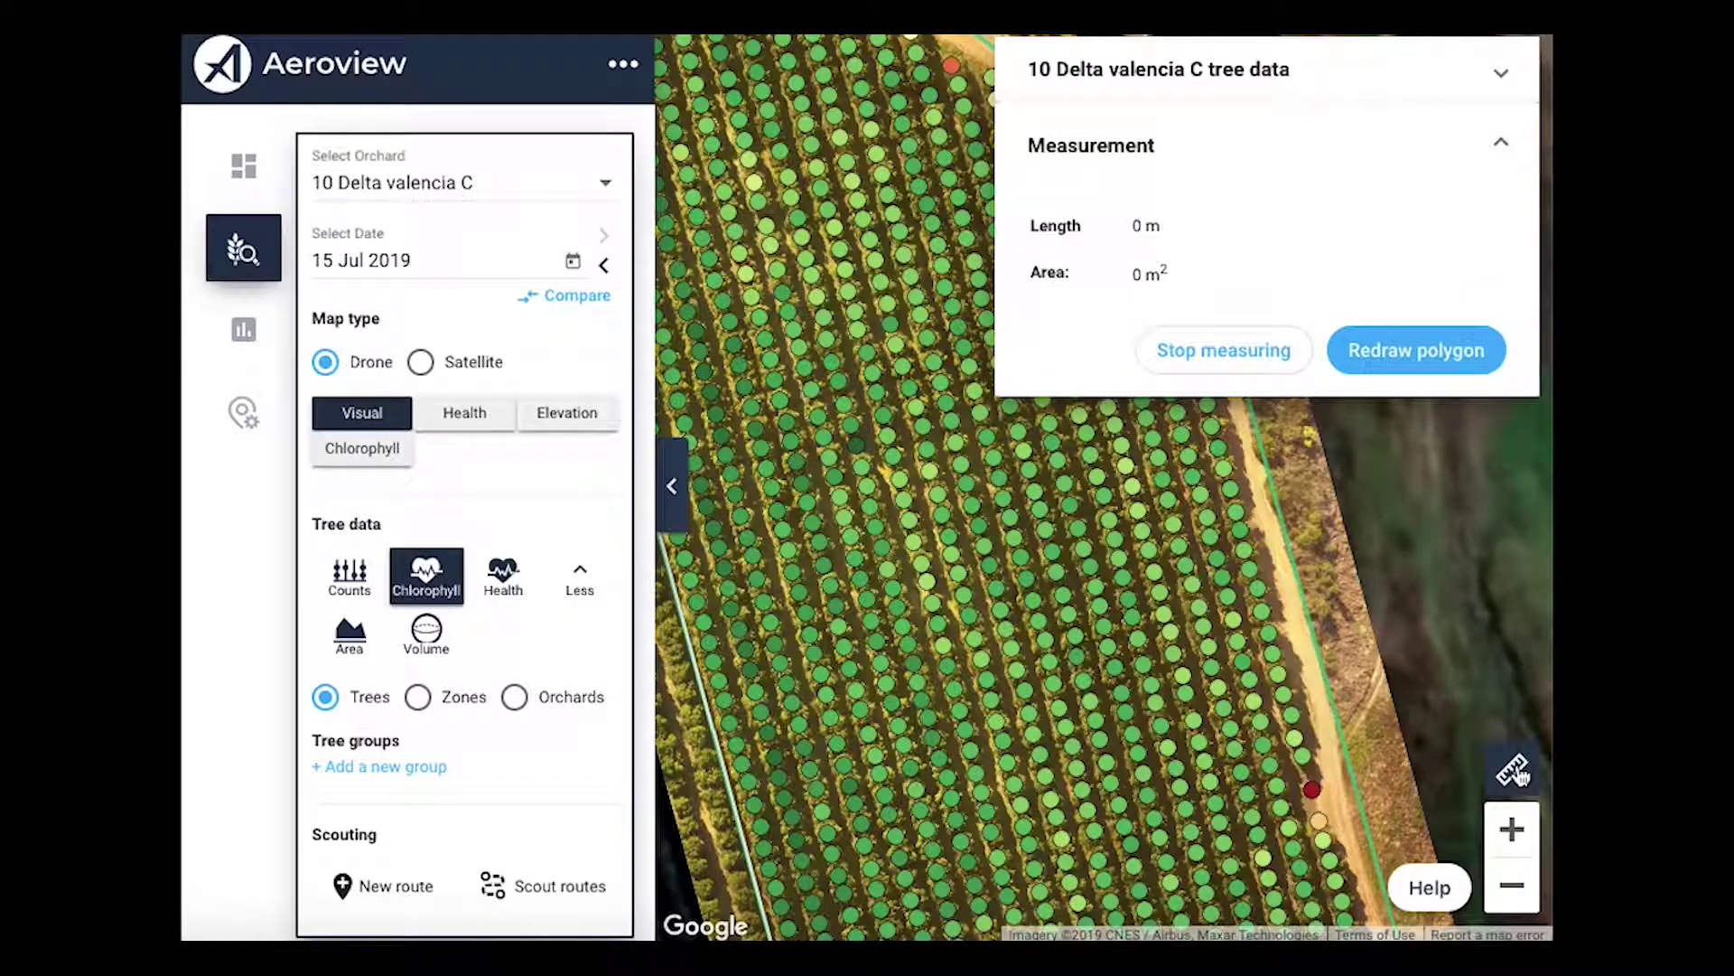
left_click(1236, 446)
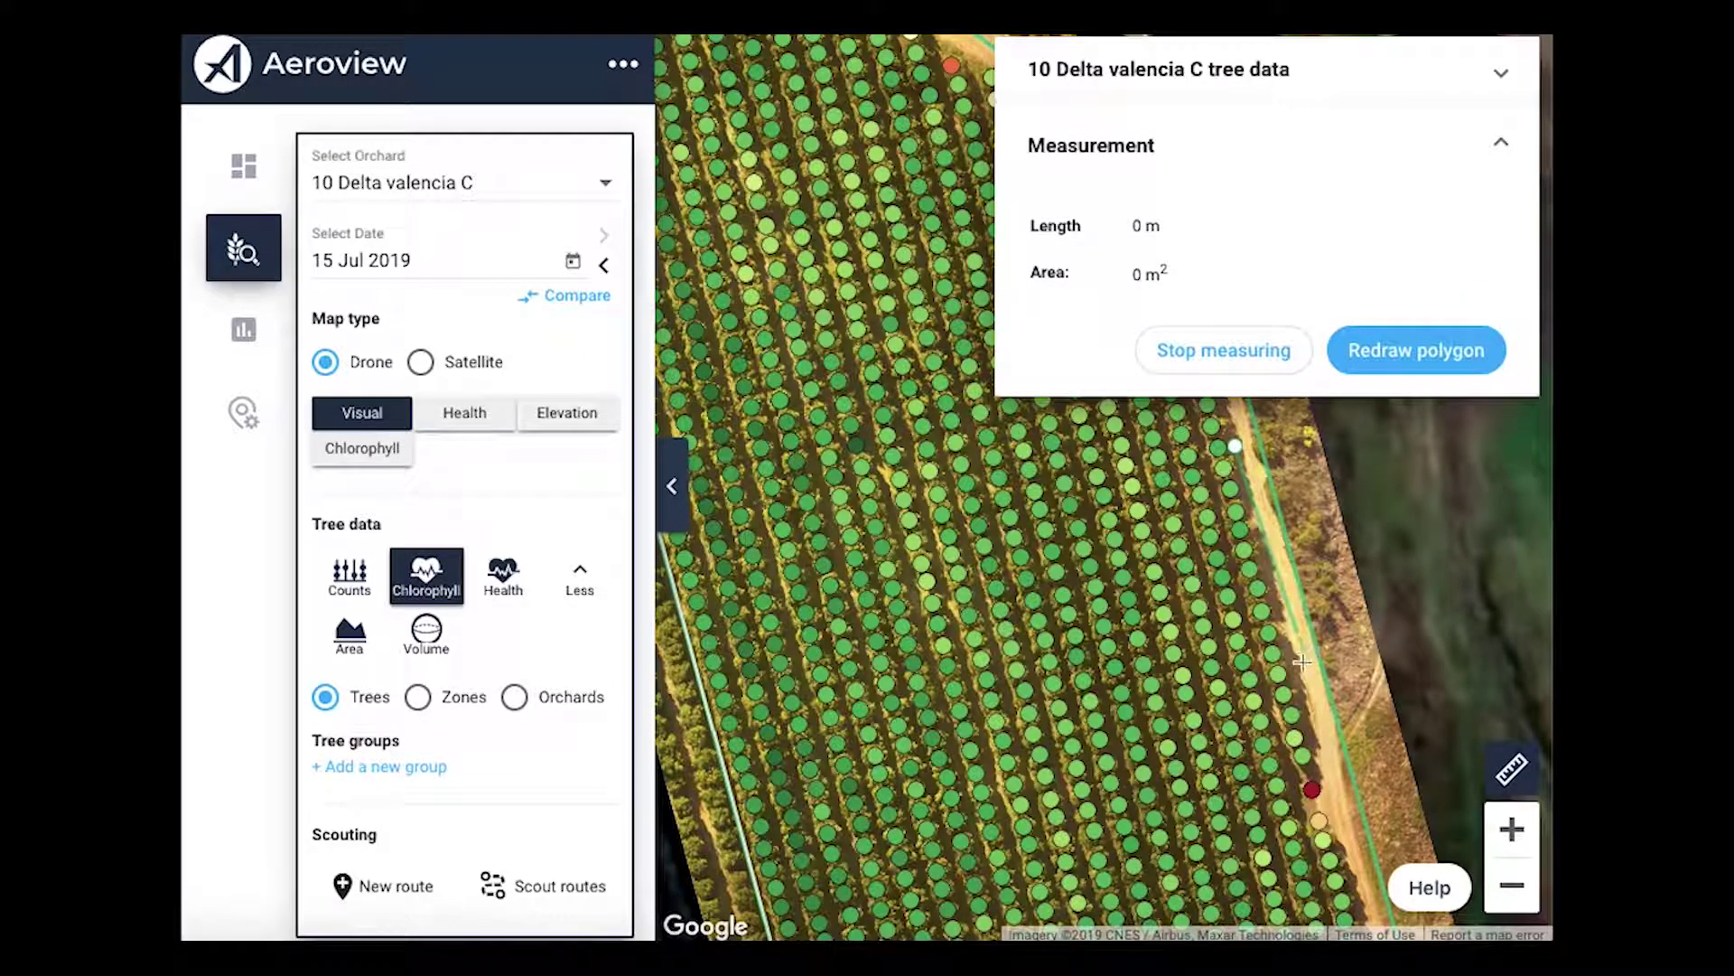
left_click(1296, 665)
left_click(1239, 686)
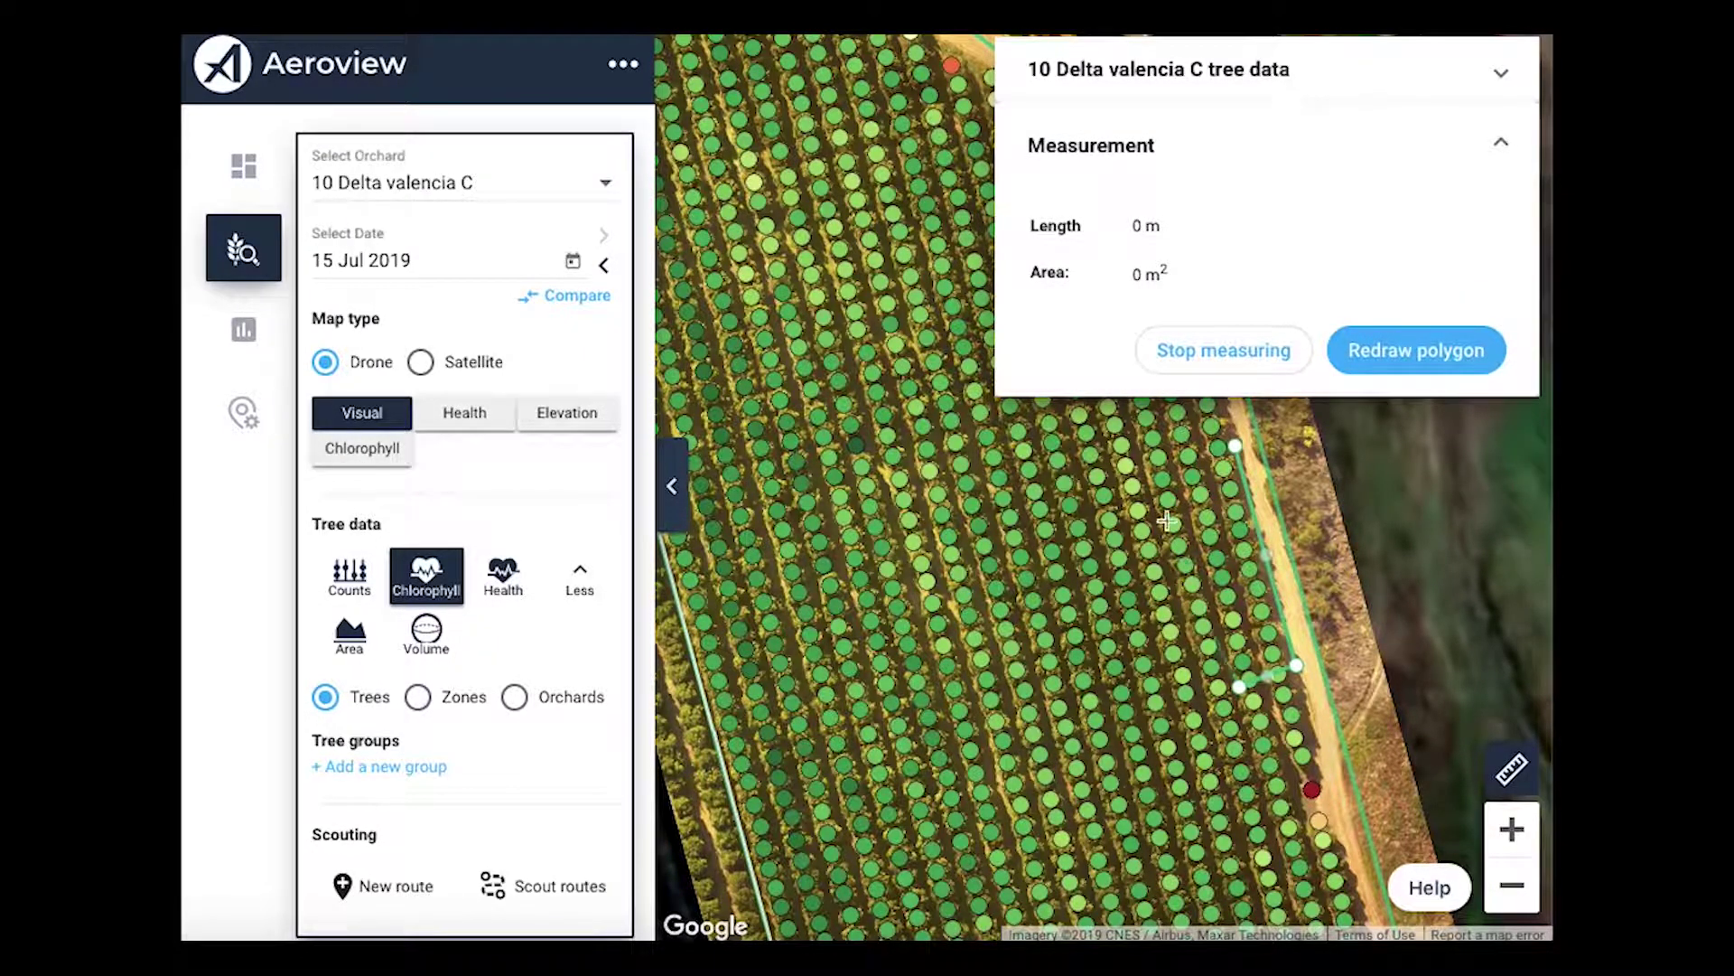
left_click(1171, 464)
left_click(1236, 446)
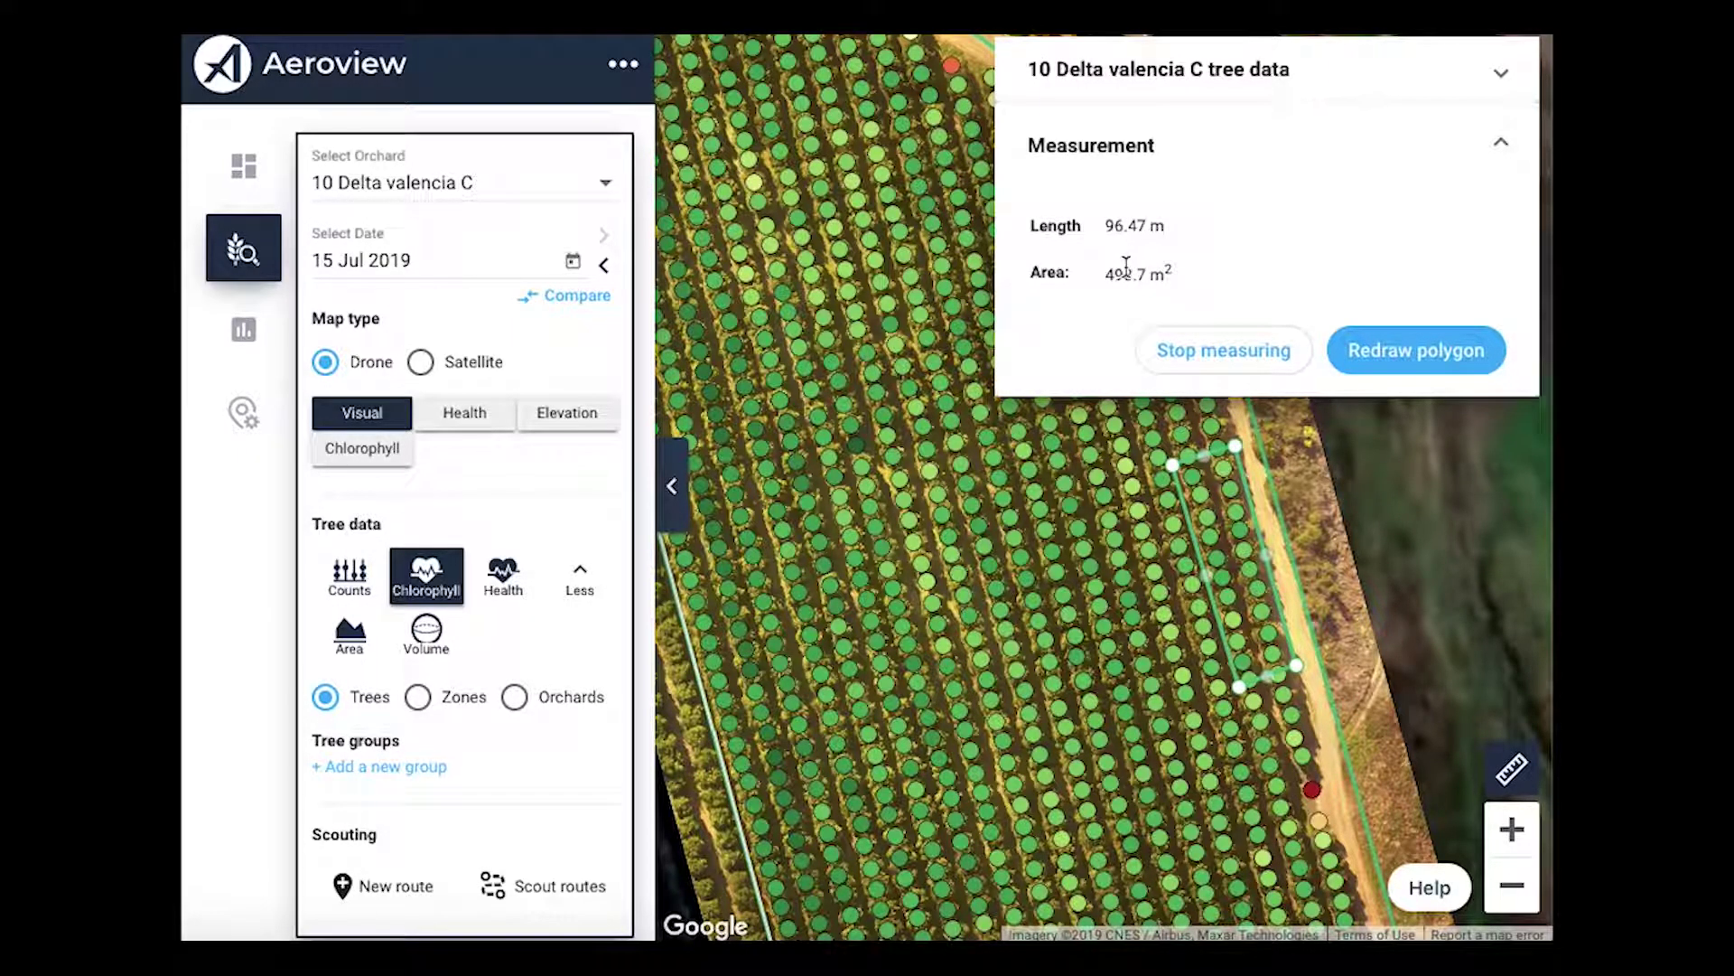
left_click(1172, 345)
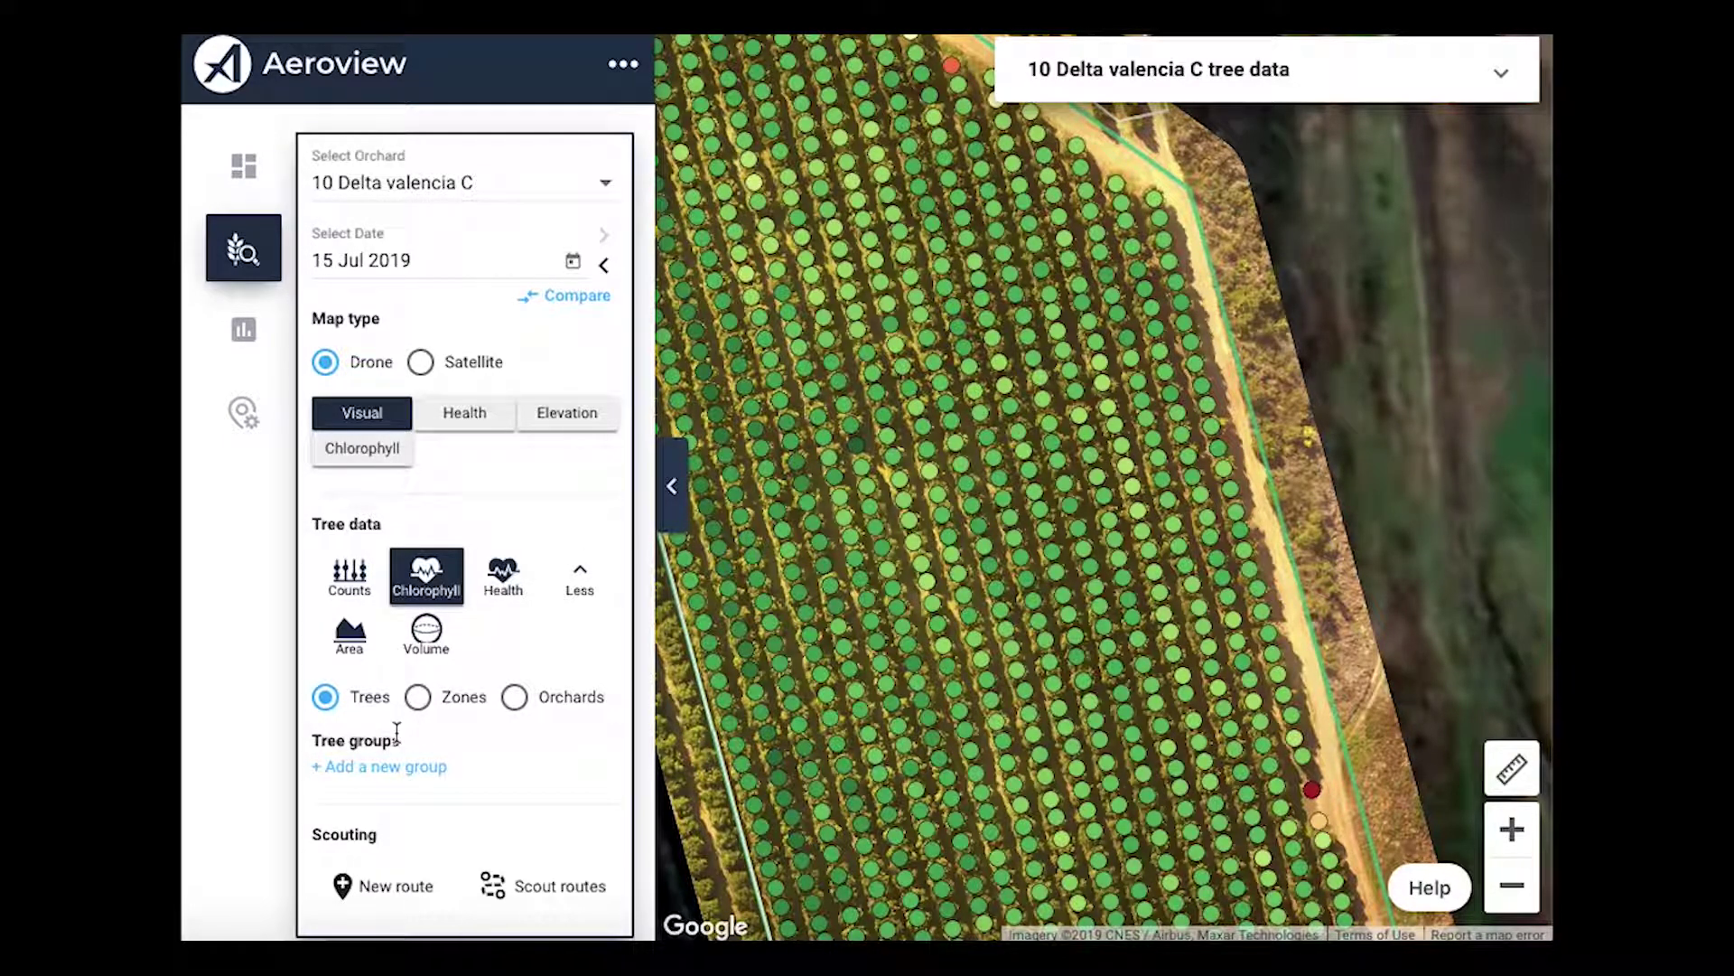
Open the tree selection for a new tree group and leave it without grouping any trees.
scroll(819, 746, "down", 1)
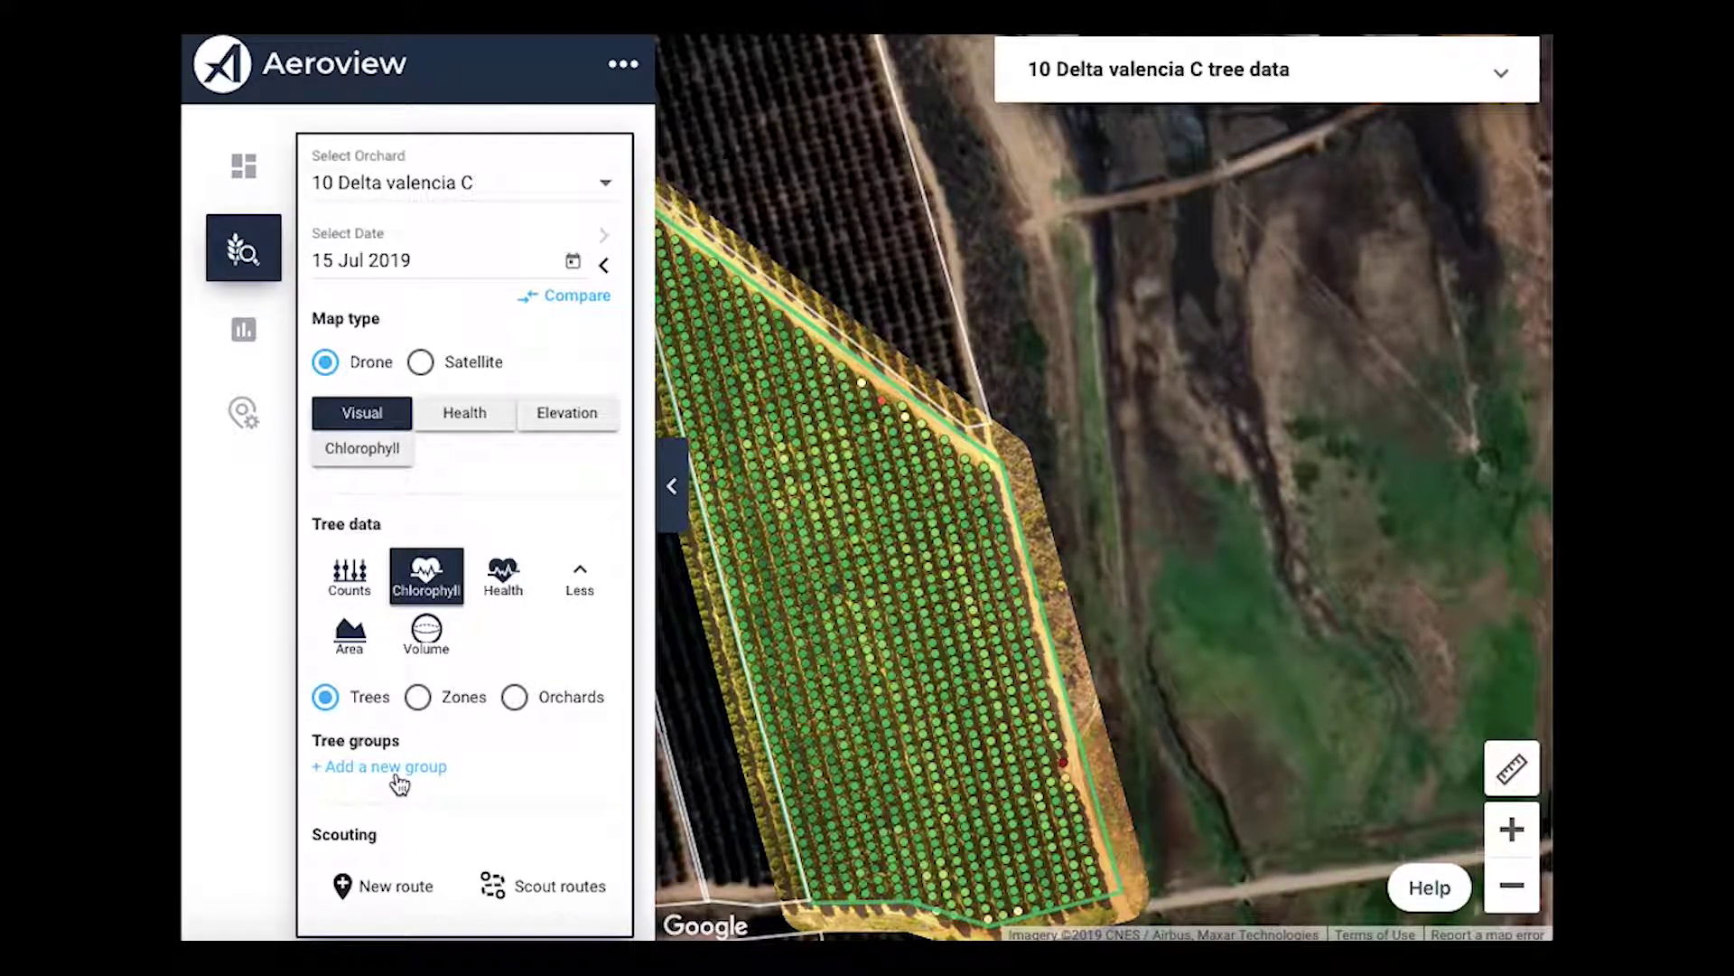
left_click(397, 775)
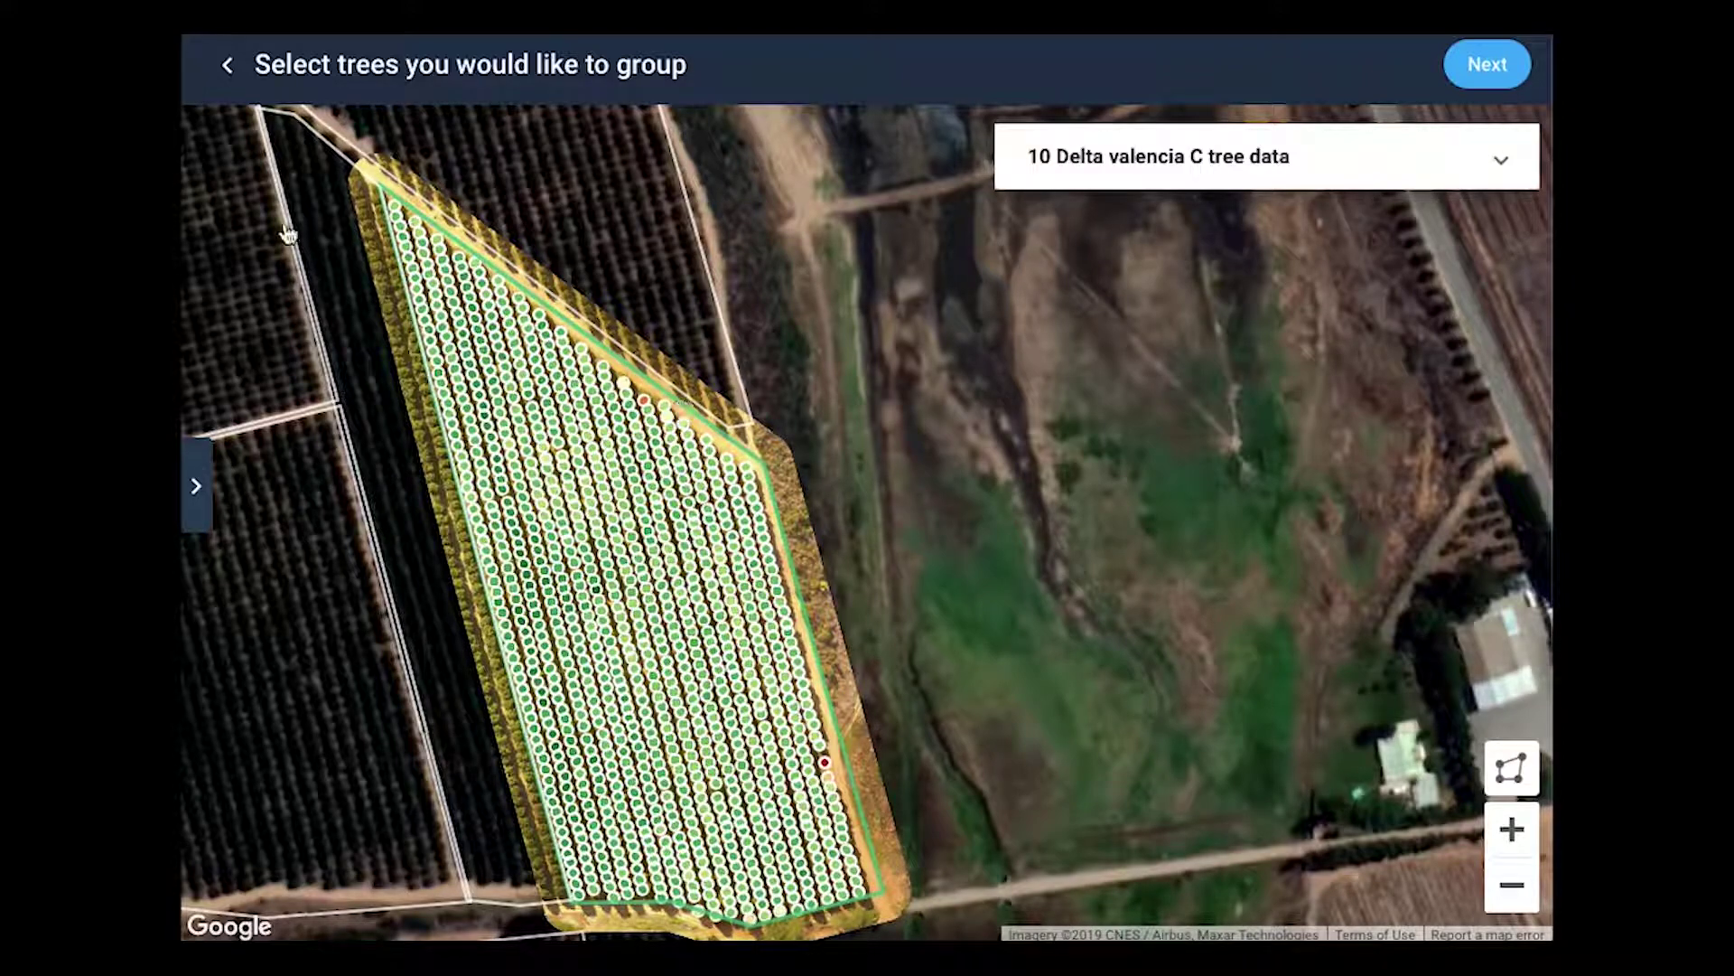
left_click(229, 72)
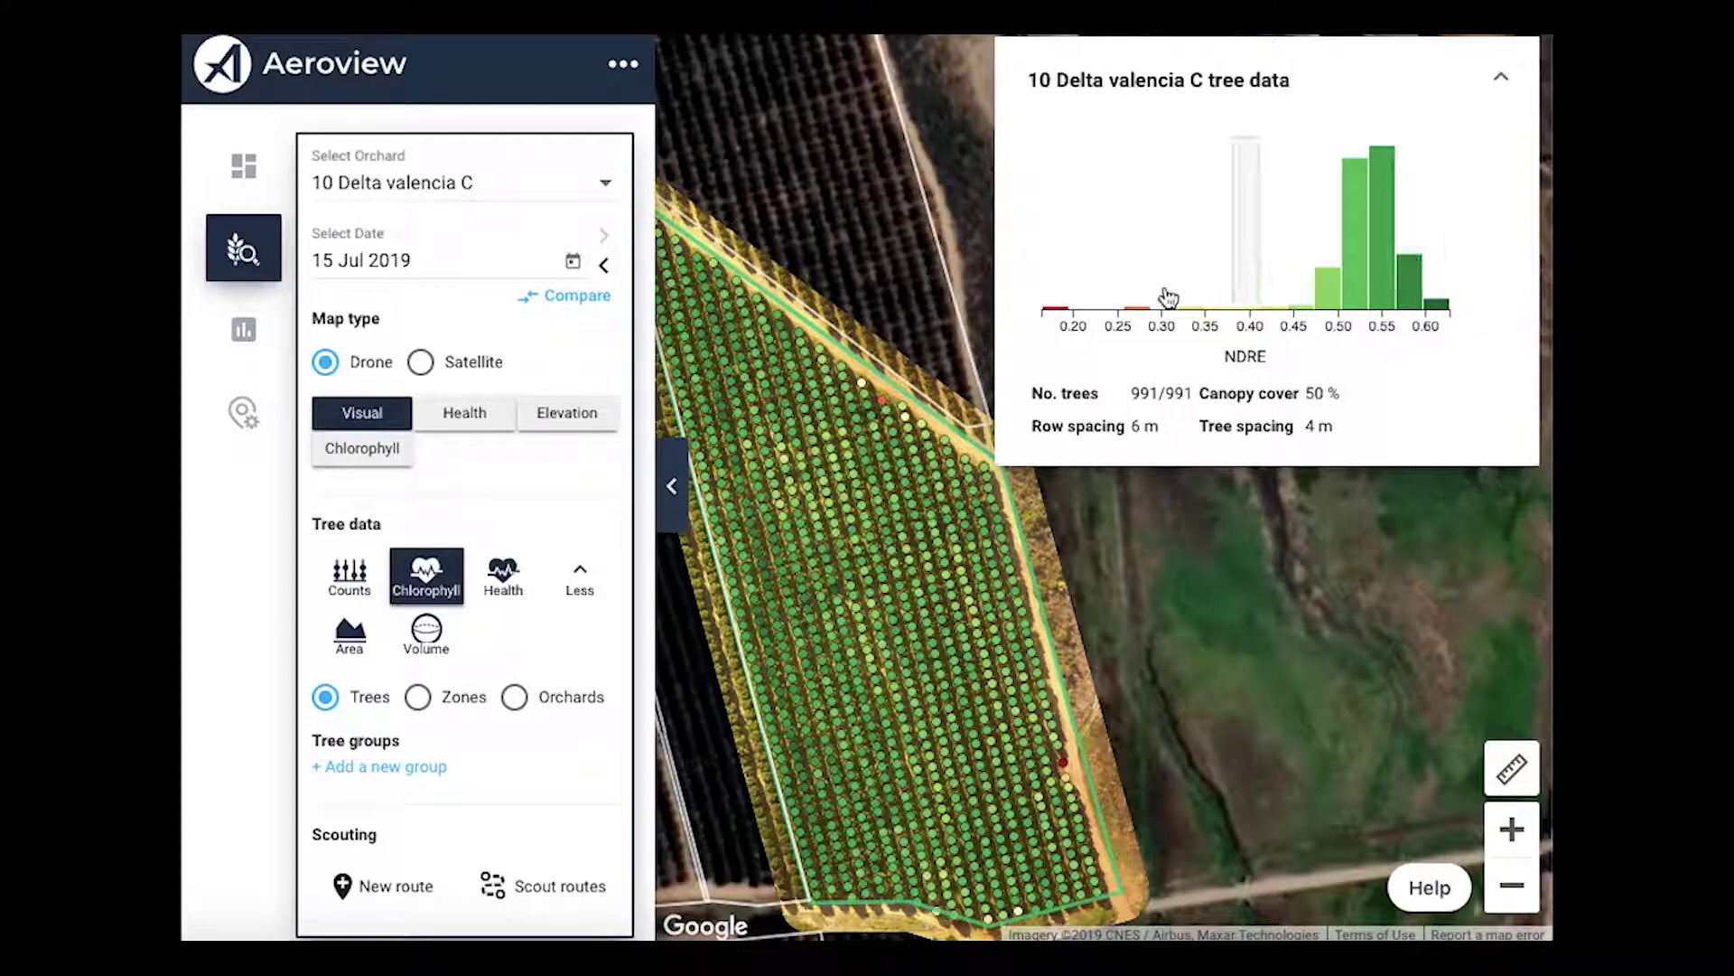
Filter the chlorophyll tree data to NDRE values below about 0.48, view those trees close up and collapse the tree data.
left_click_drag(1063, 301, 1293, 305)
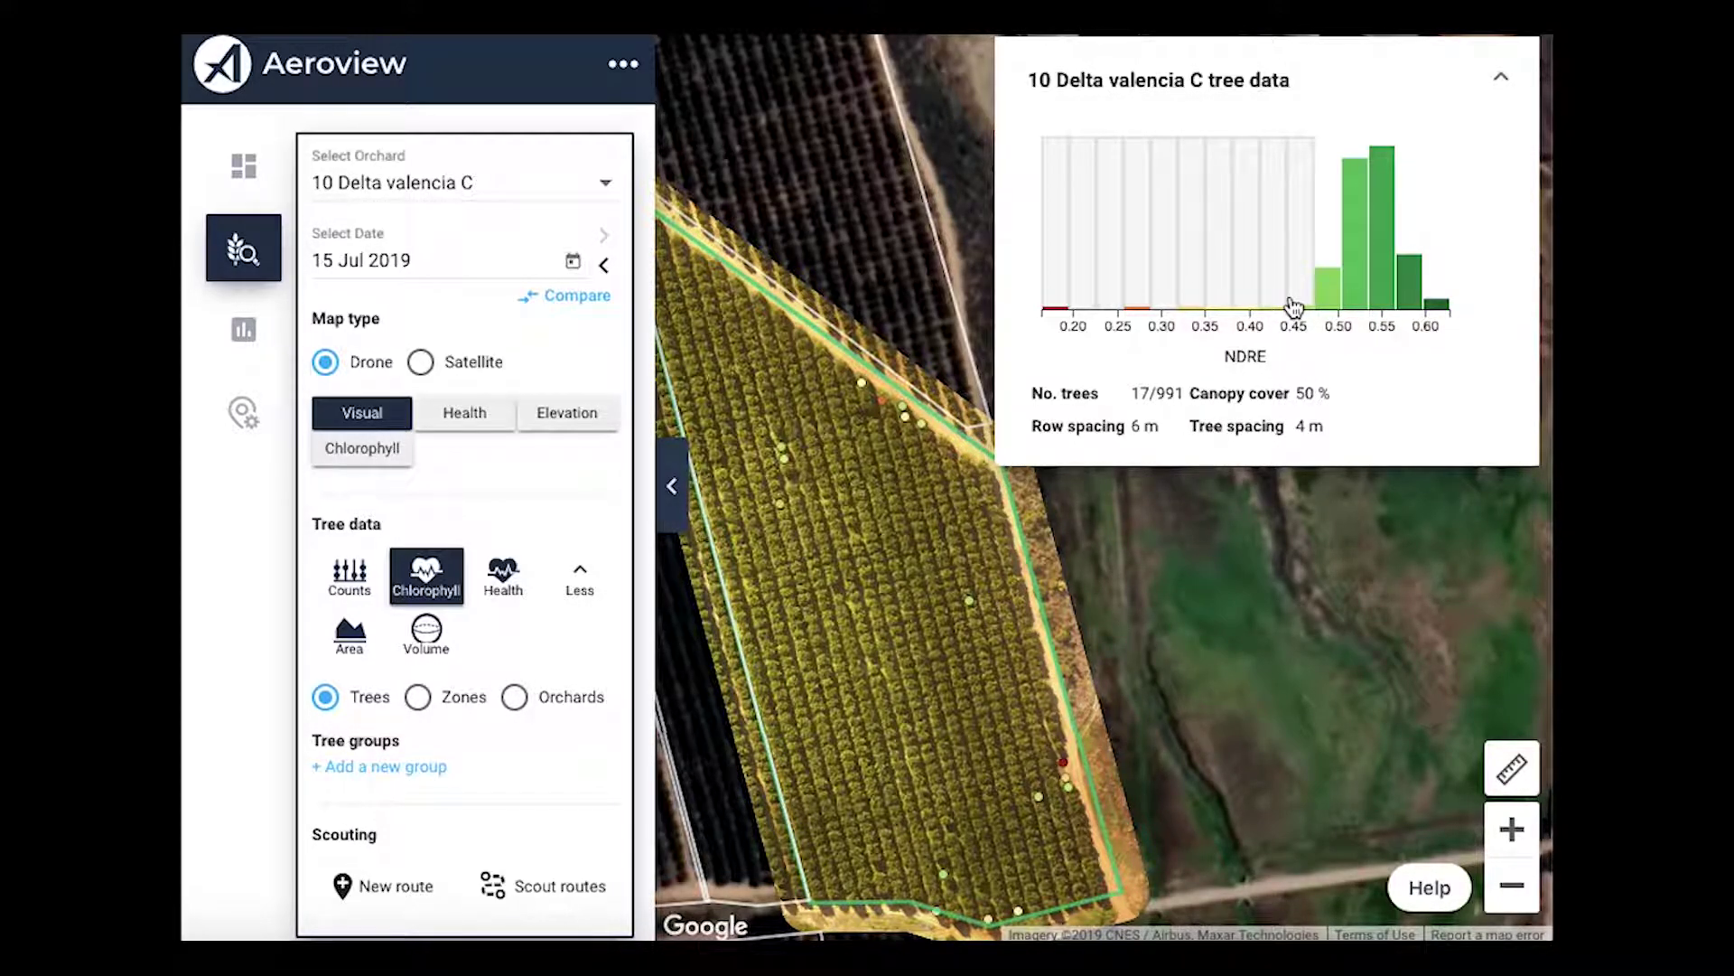
left_click_drag(936, 600, 862, 583)
scroll(903, 552, "up", 2)
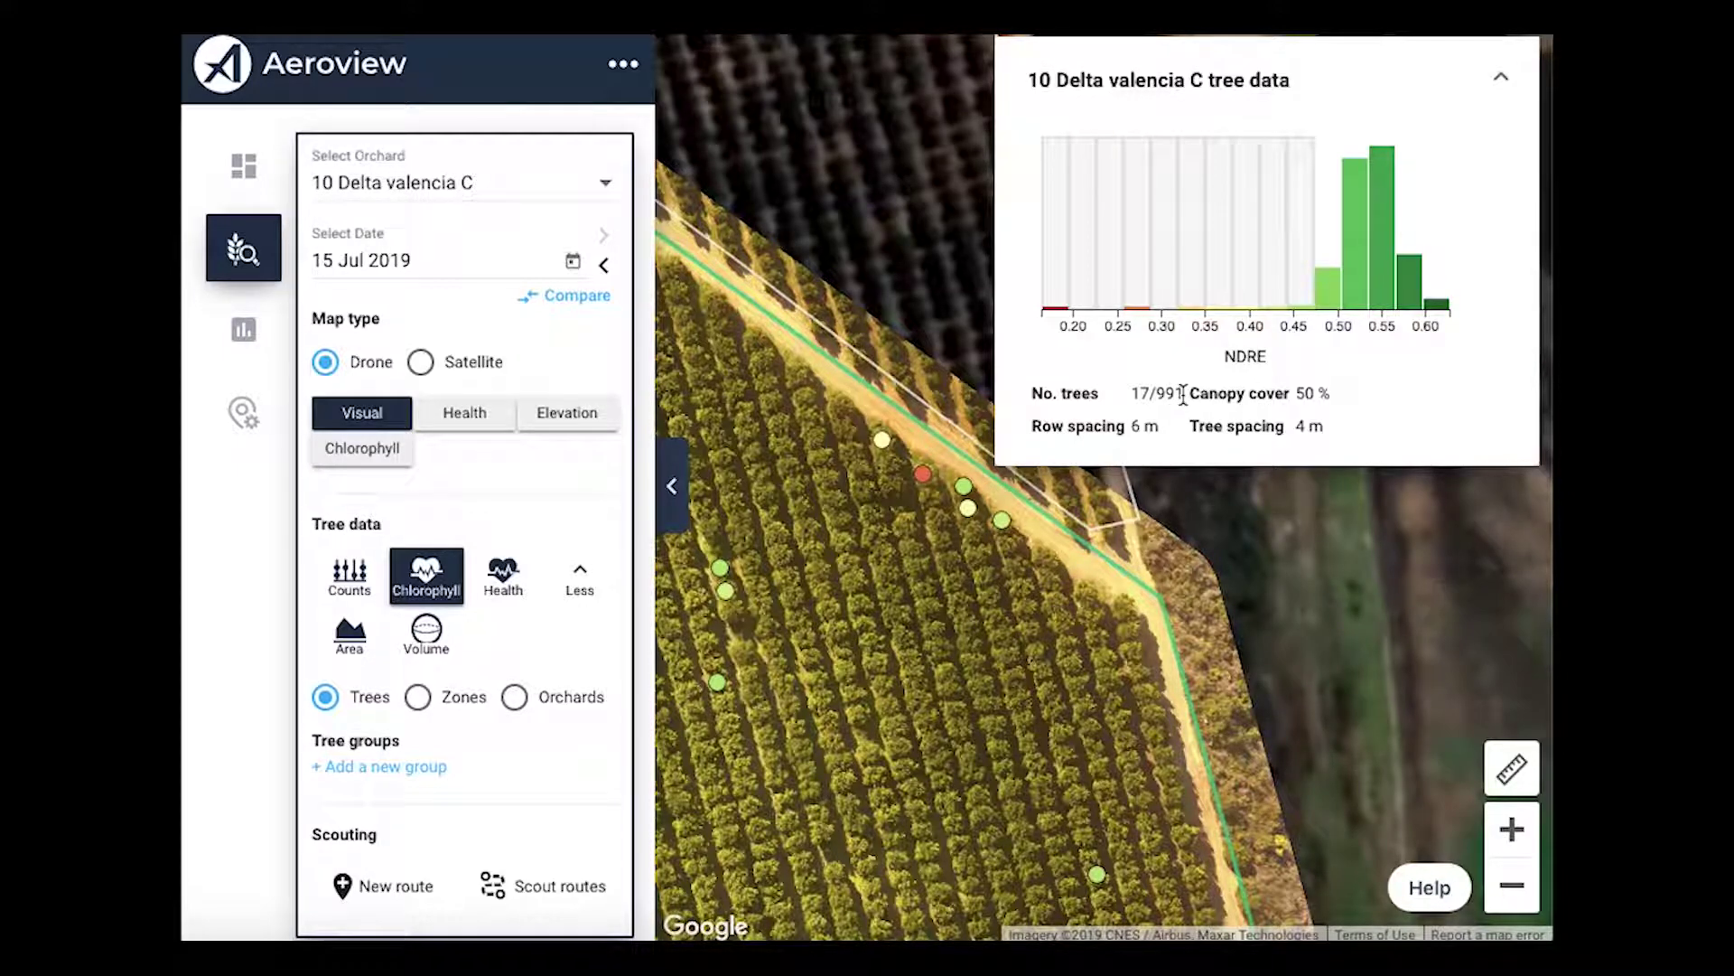
left_click(1500, 76)
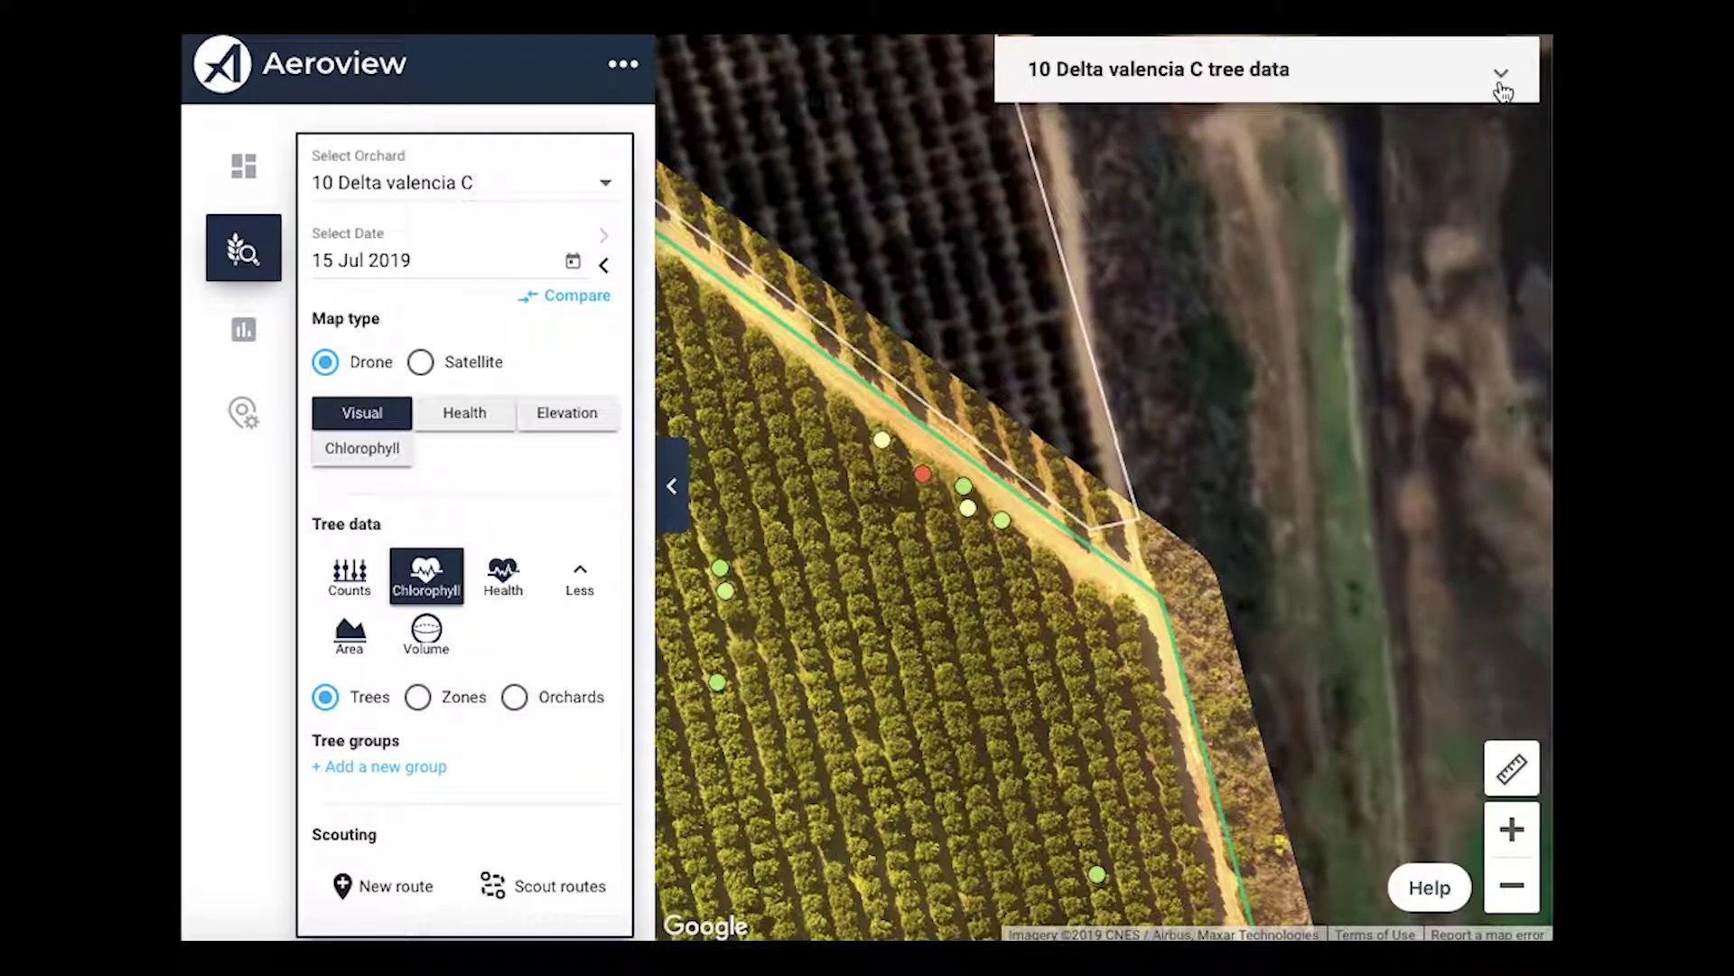
Open scout reporting and look through the pest graph tables for Bollworm, Fruit Fly (Indigenous) and Citrus thrips.
left_click(239, 355)
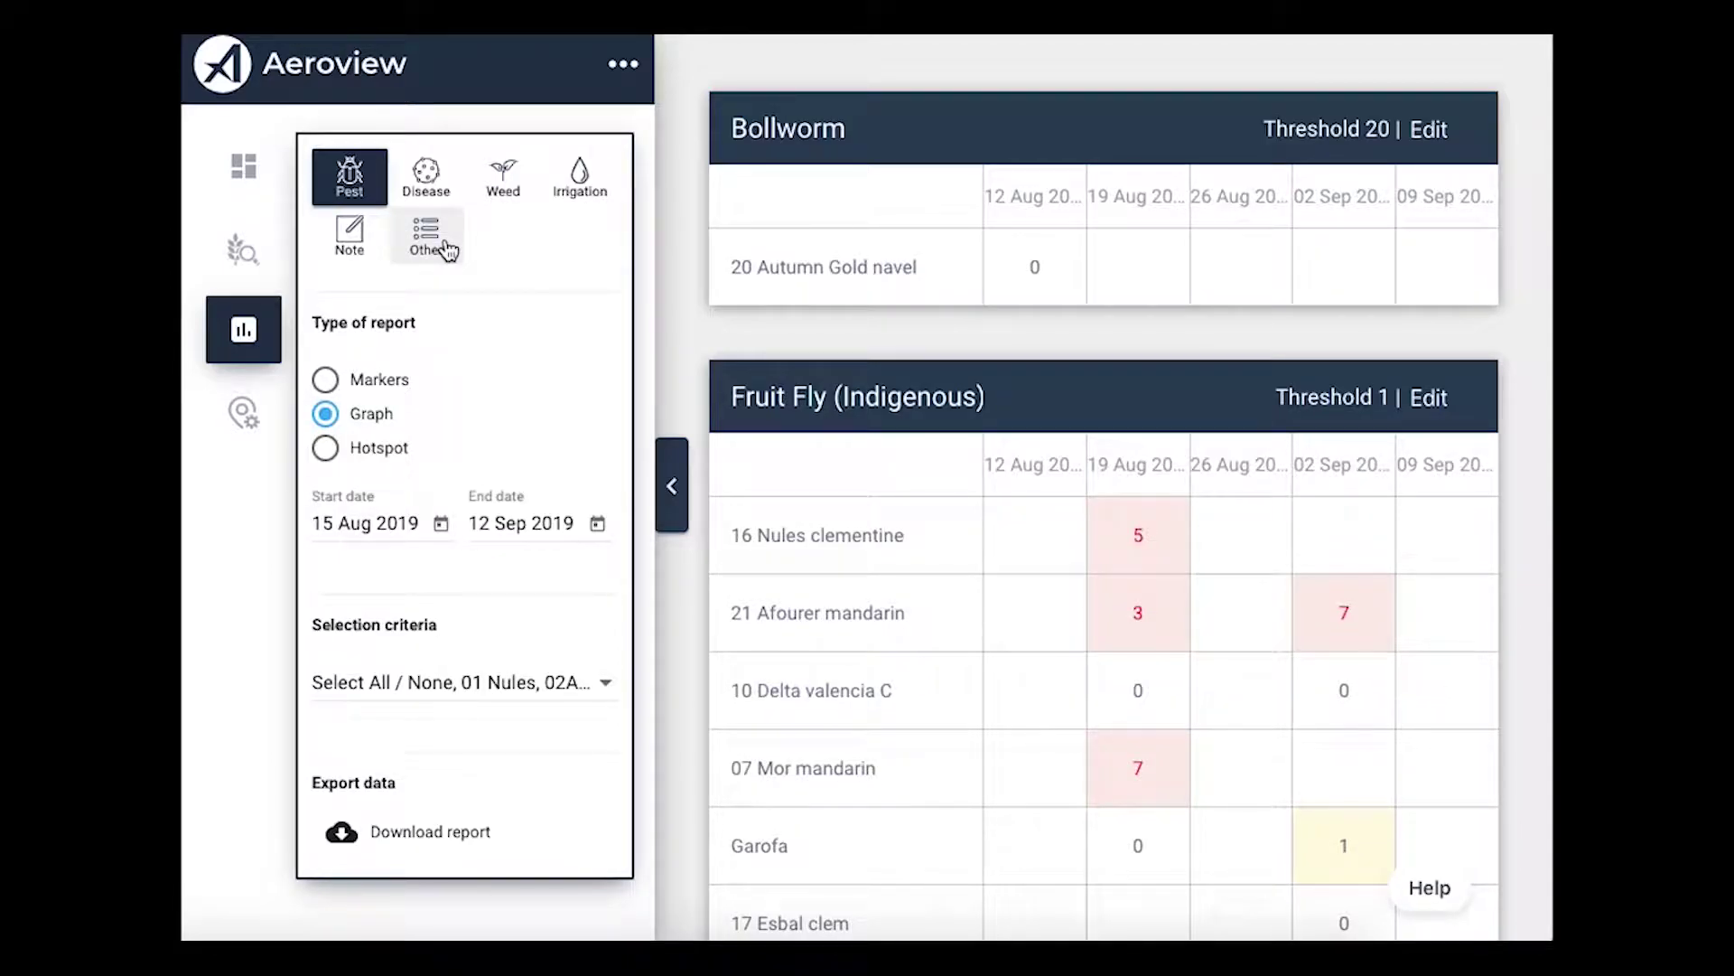
scroll(948, 592, "down", 5)
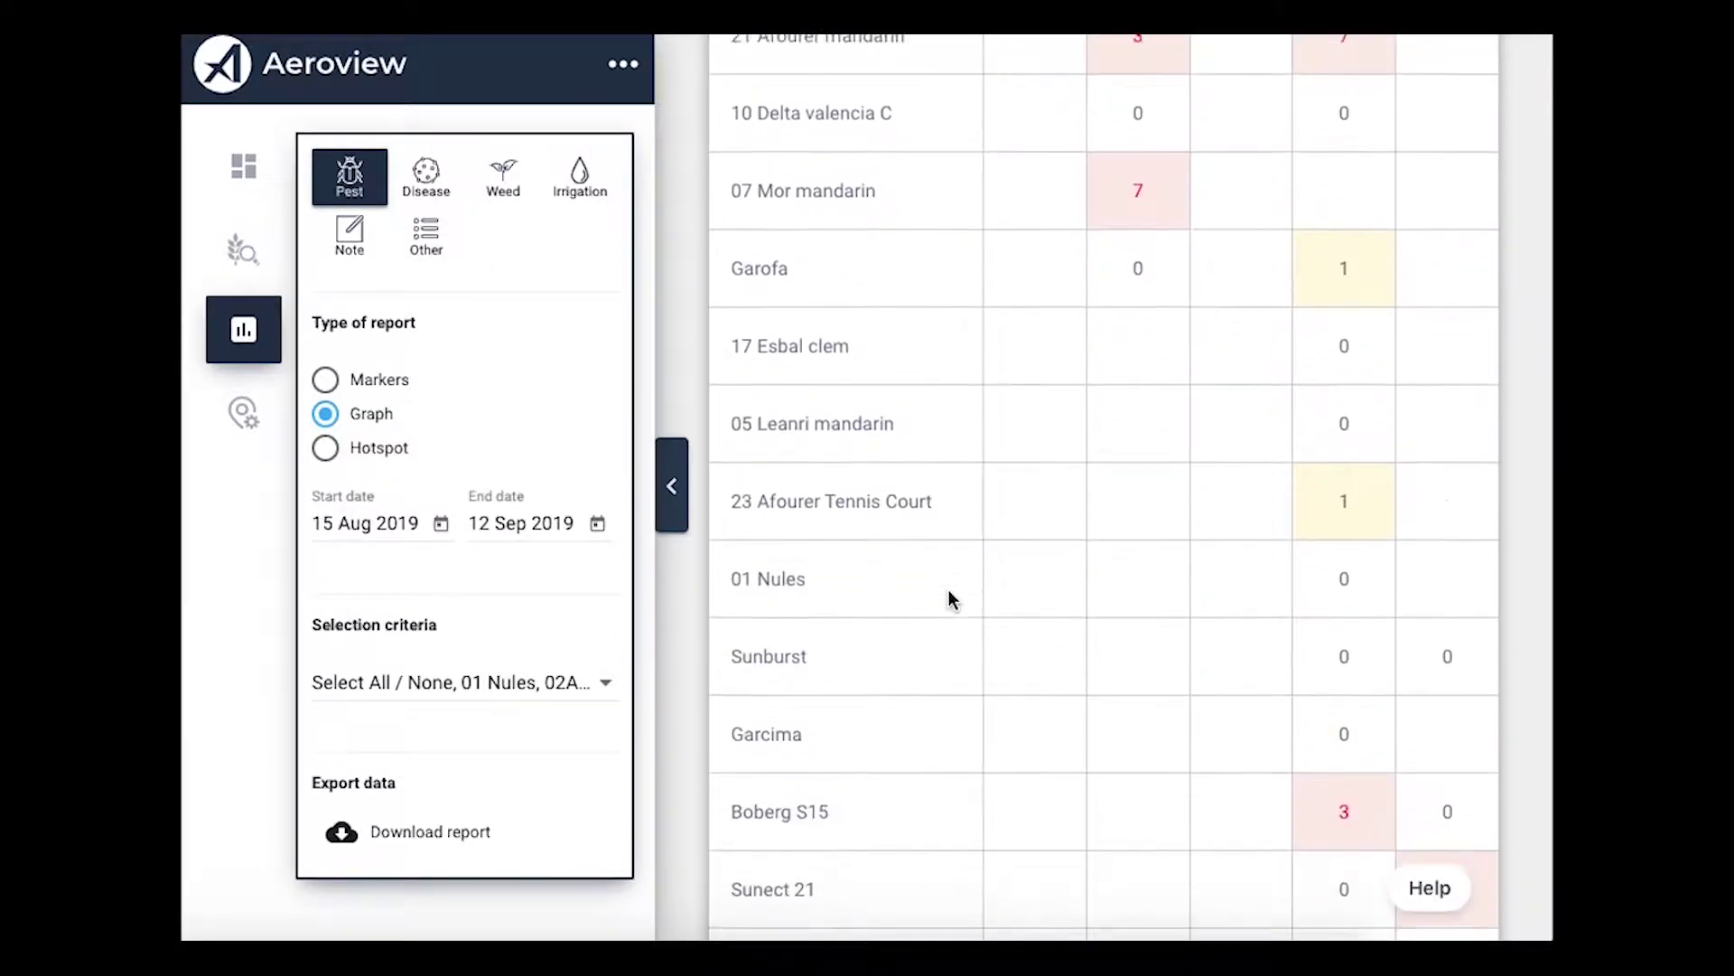
scroll(948, 592, "up", 5)
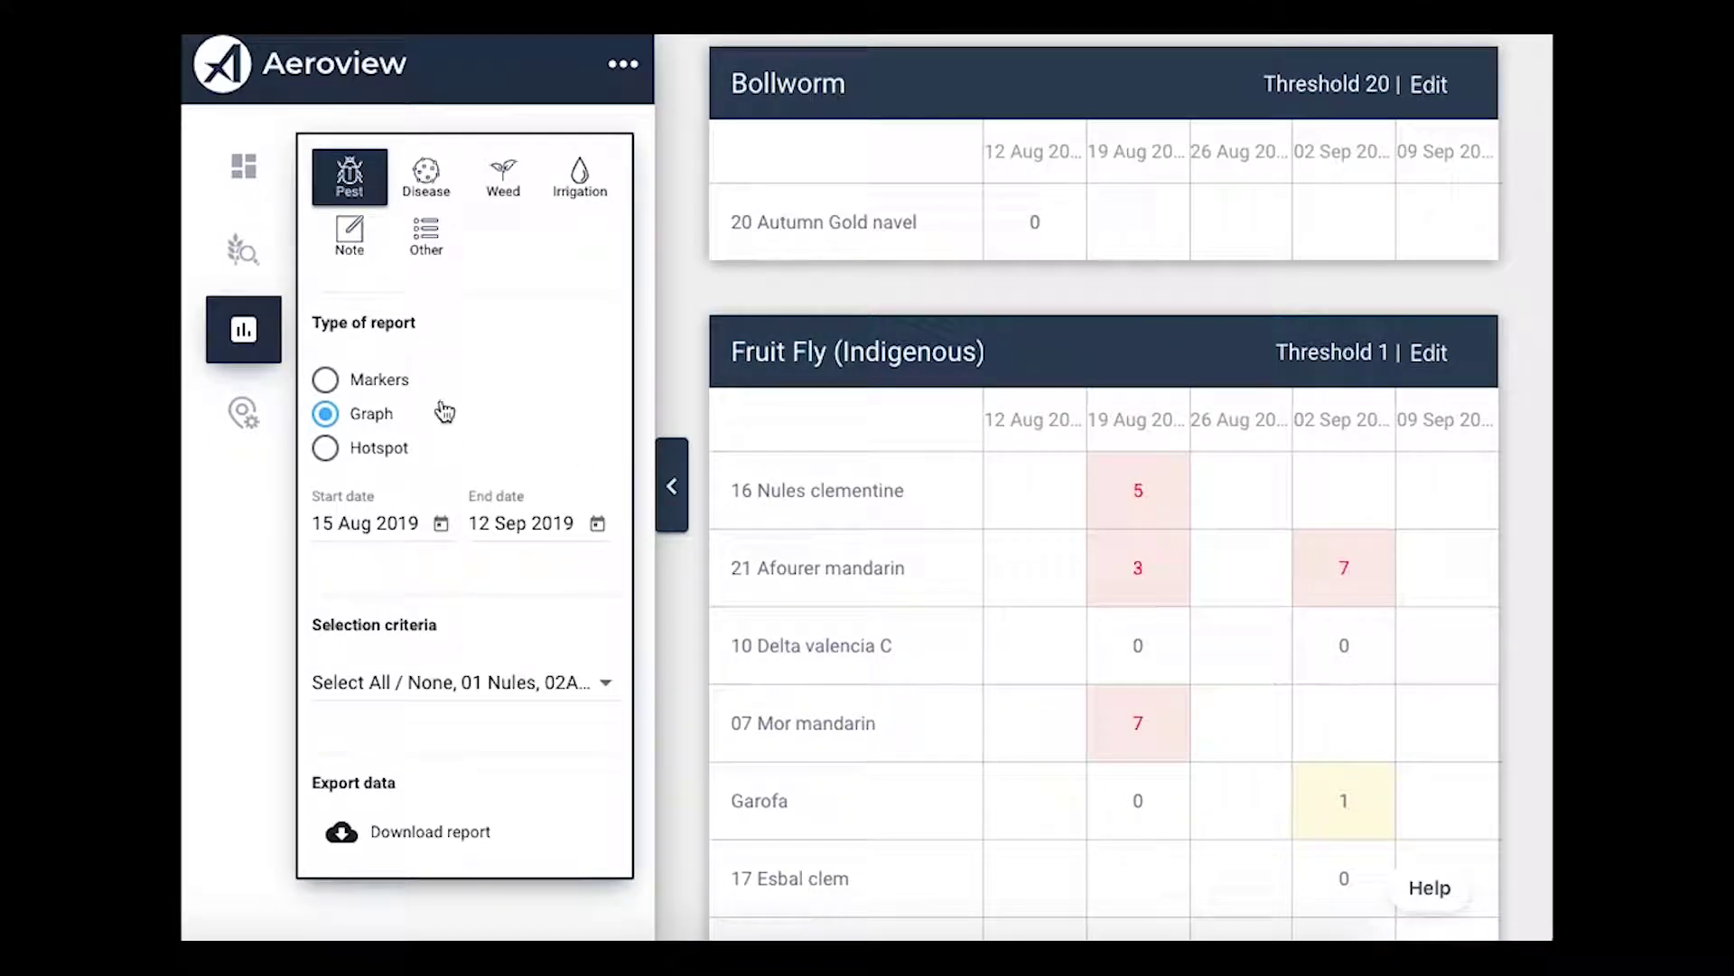
scroll(759, 418, "down", 2)
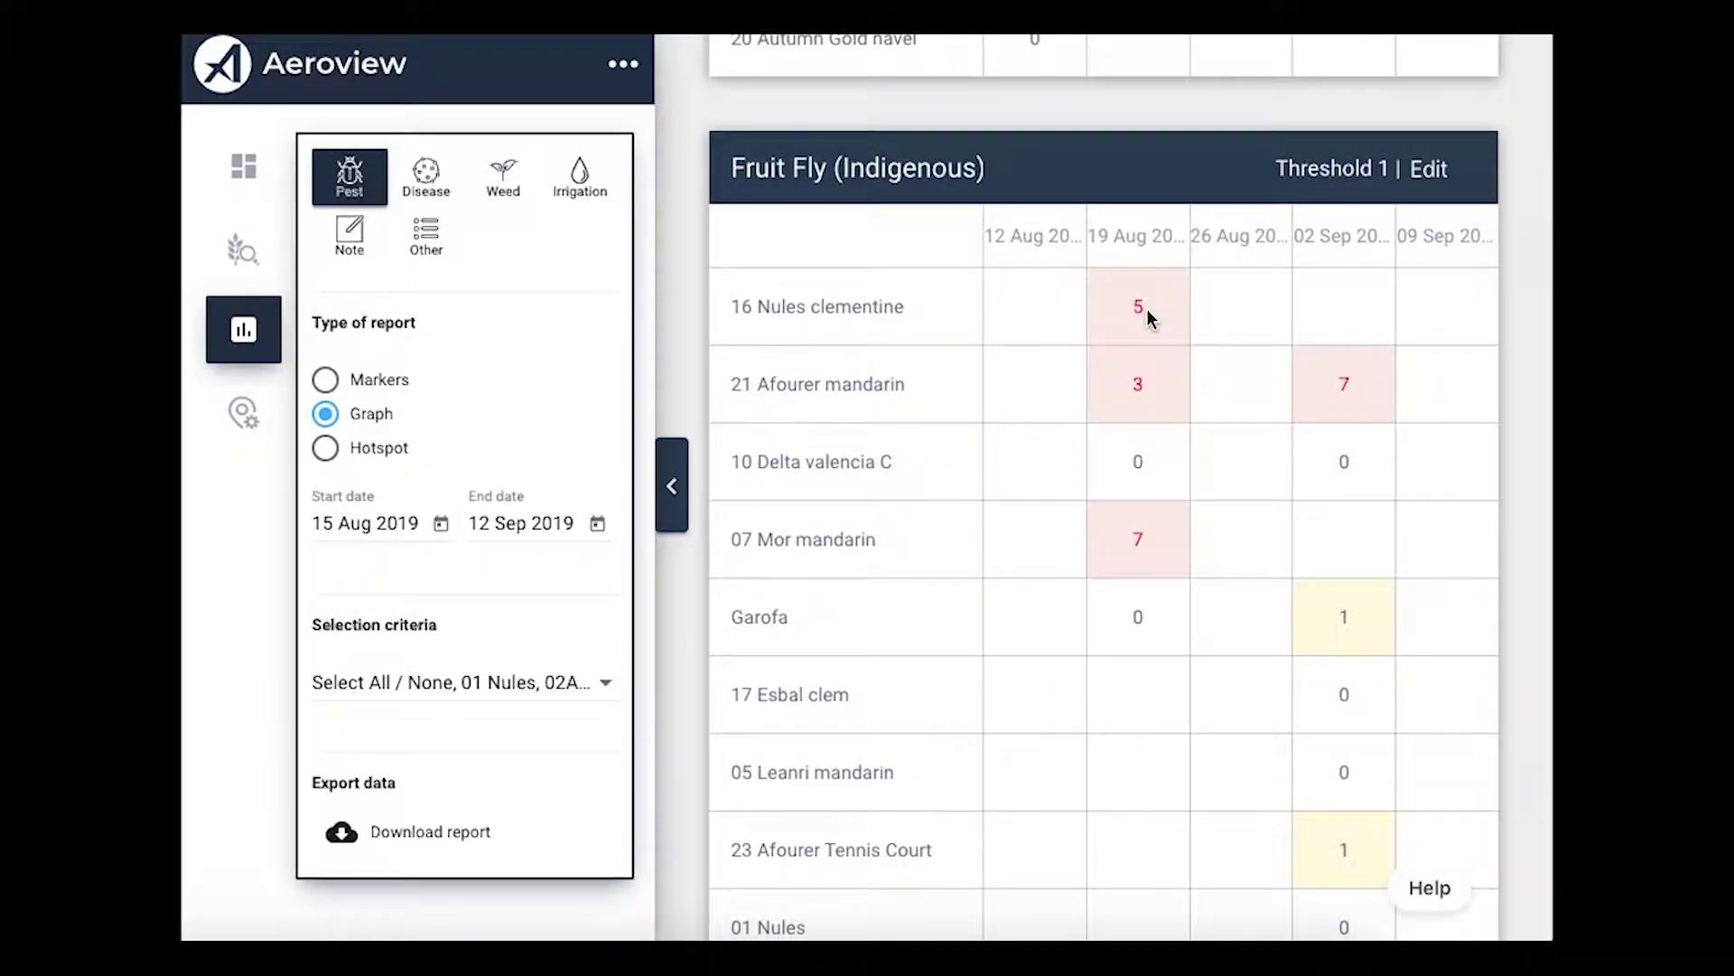
scroll(1147, 309, "up", 2)
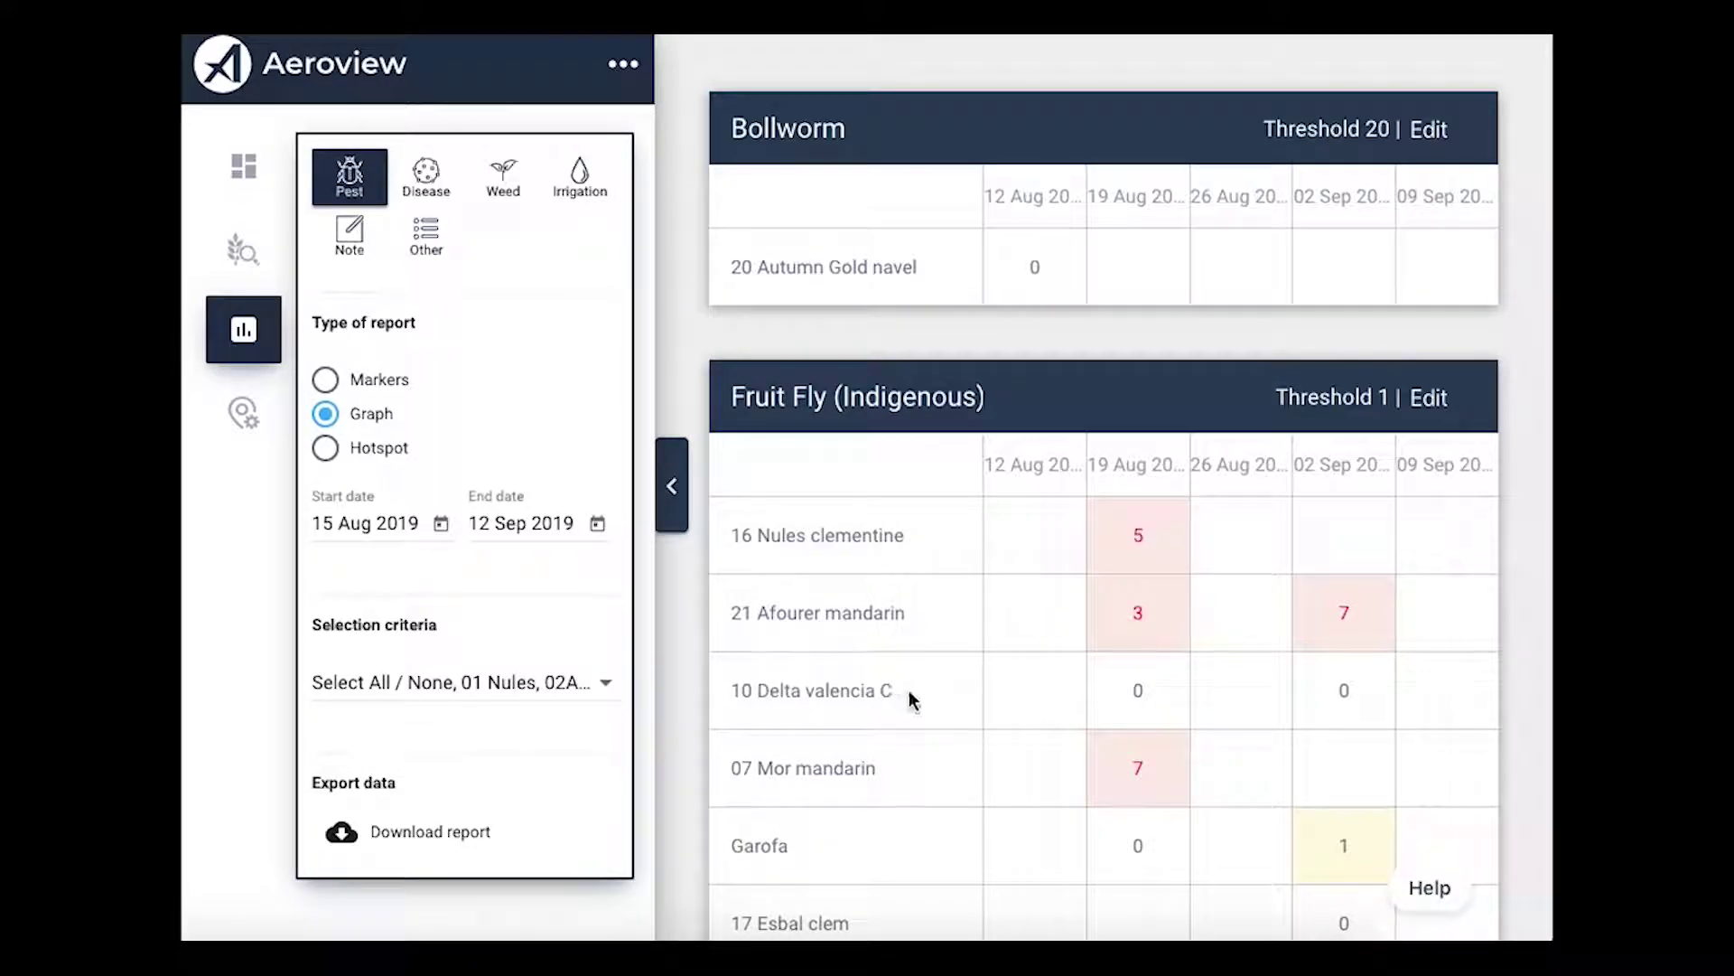
scroll(915, 701, "down", 11)
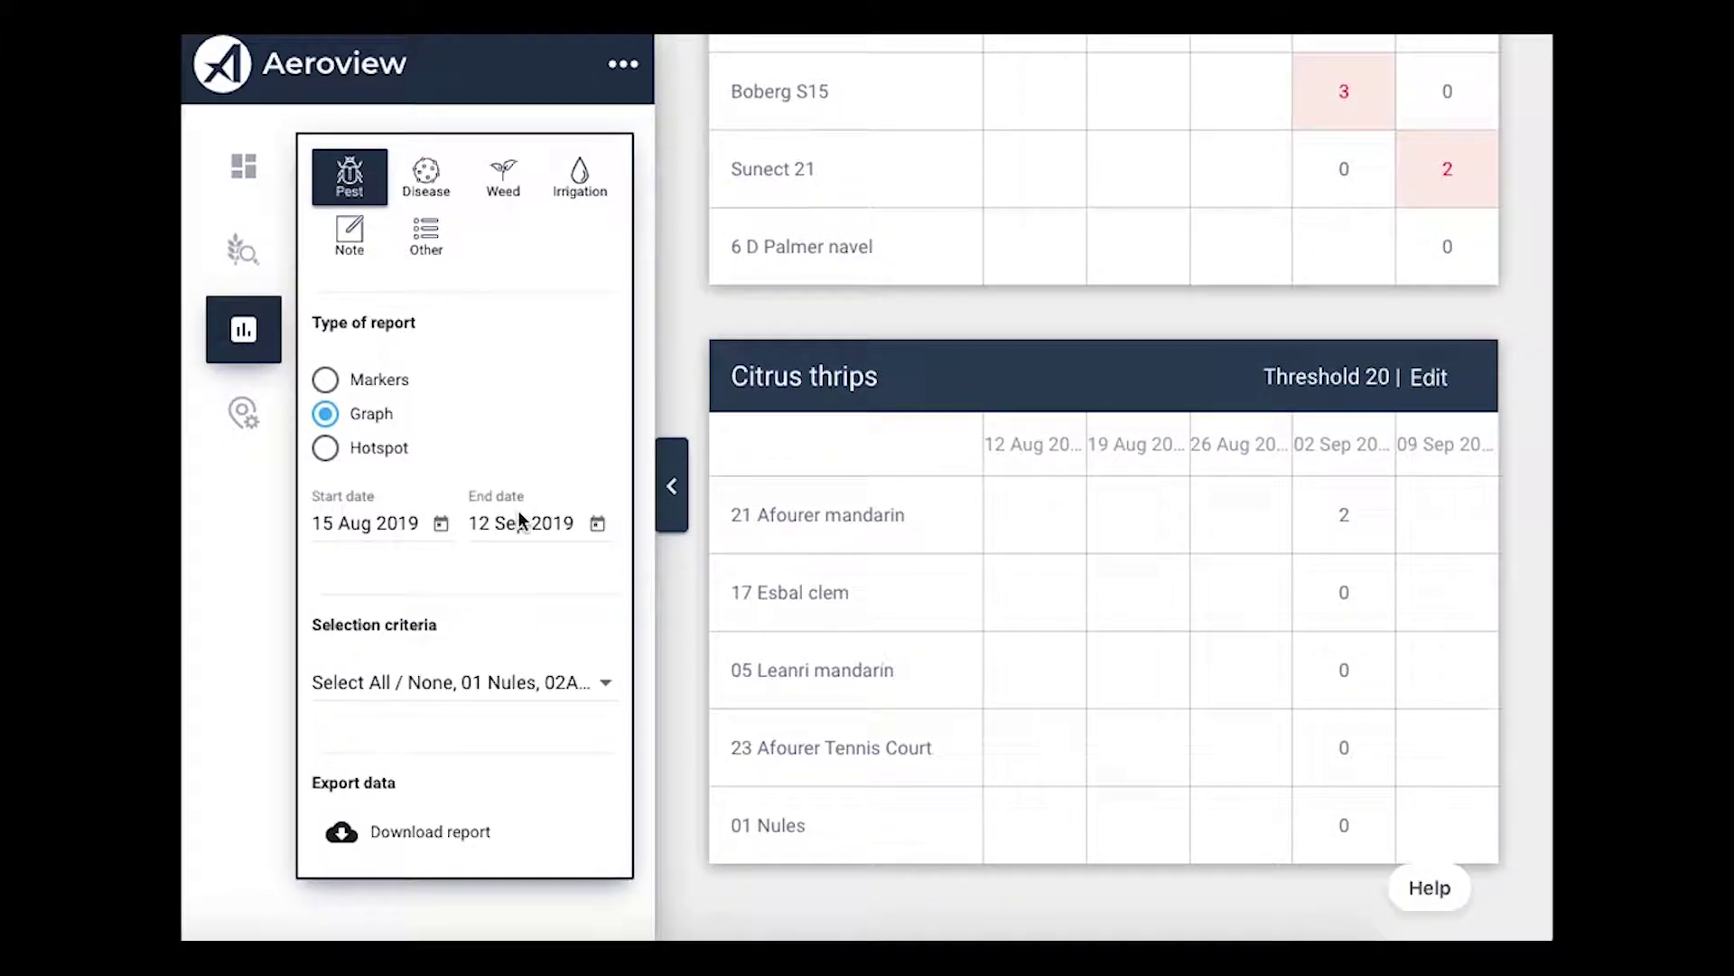
Switch the pest report to Markers and look at its start date, end date and pest selection, keeping them all.
left_click(326, 380)
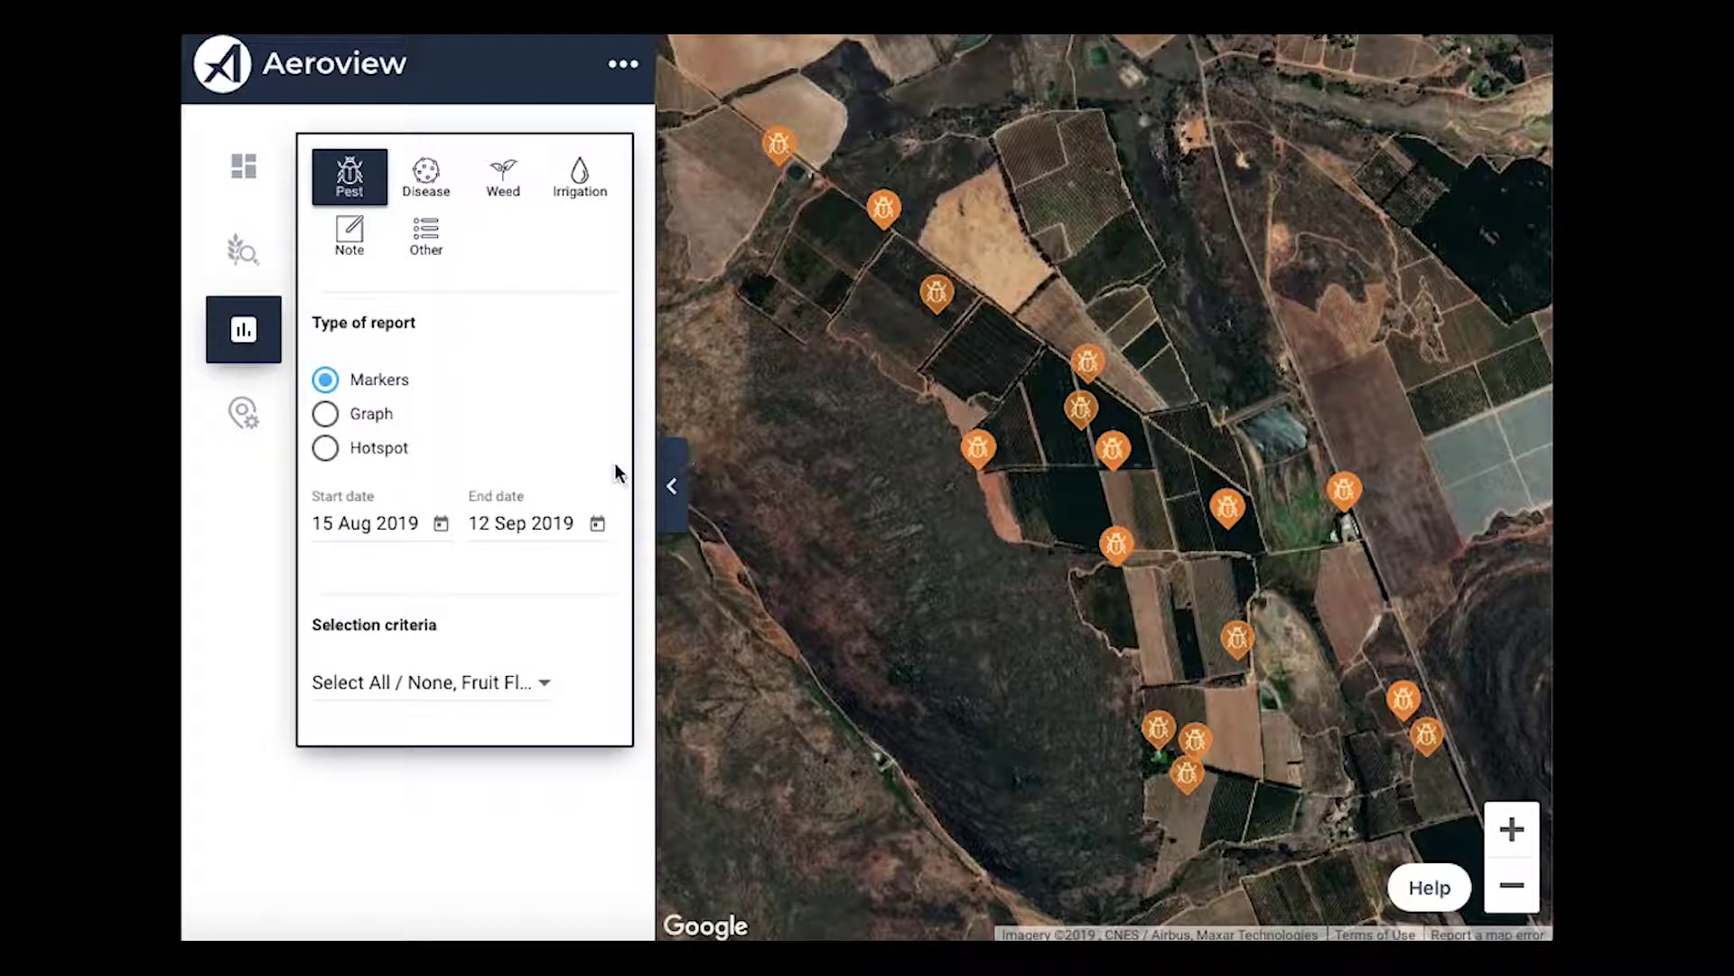
left_click(442, 526)
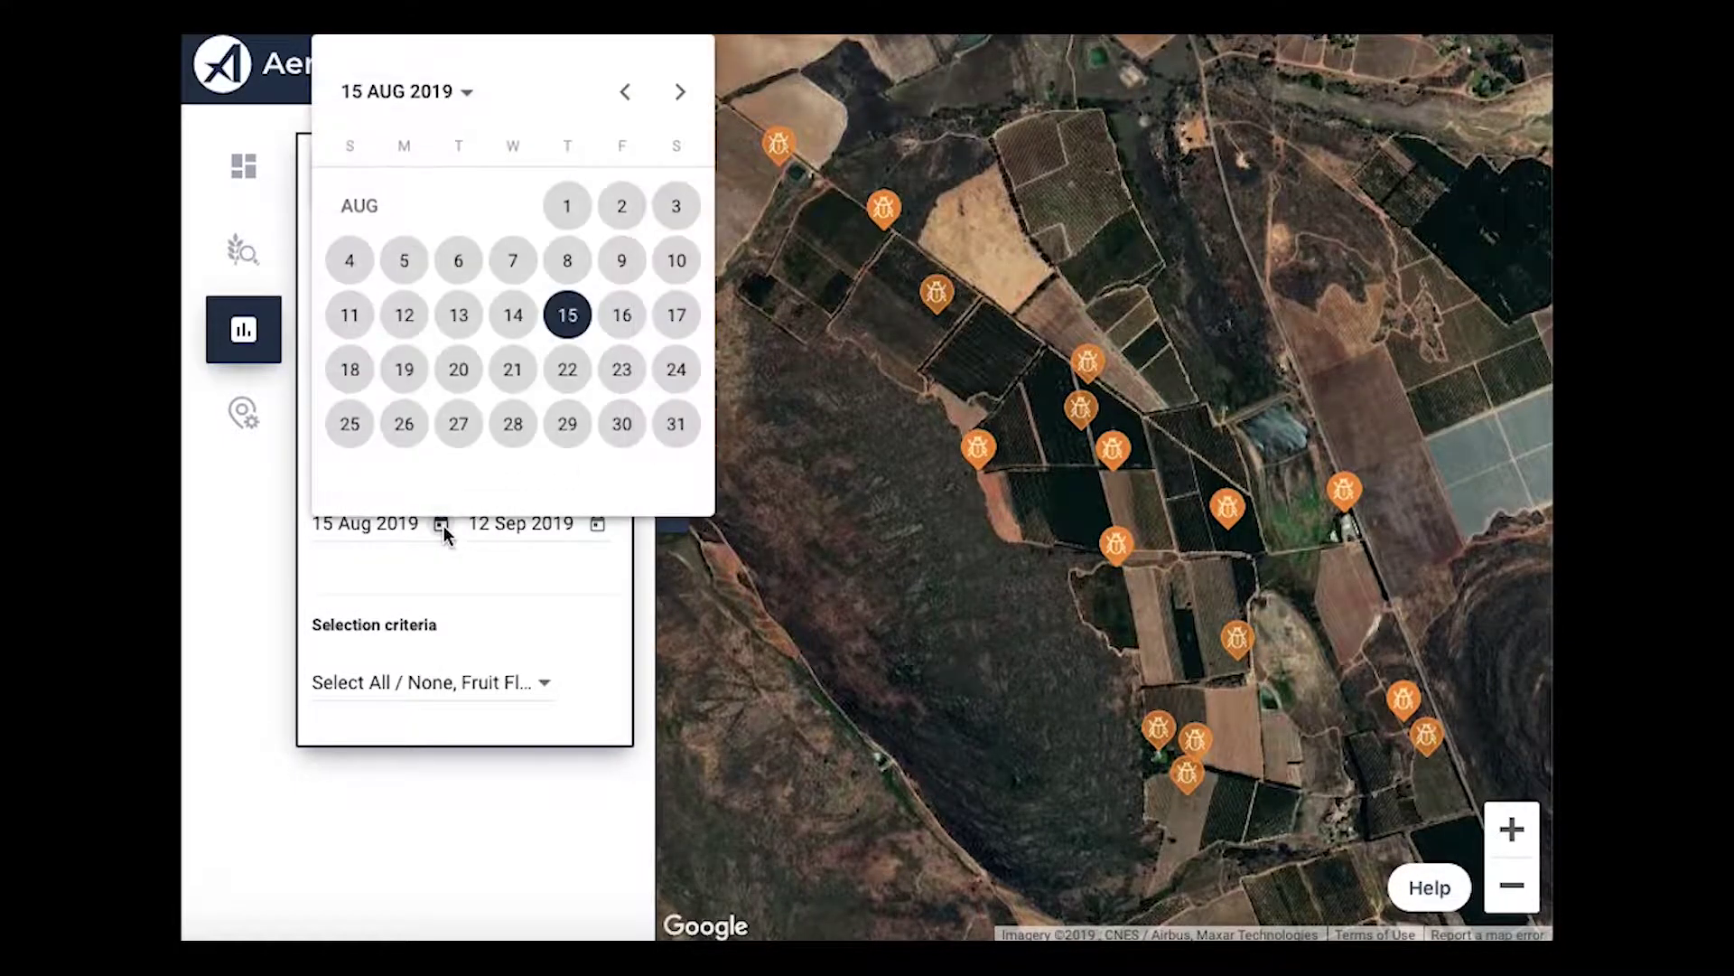
left_click(600, 529)
left_click(600, 528)
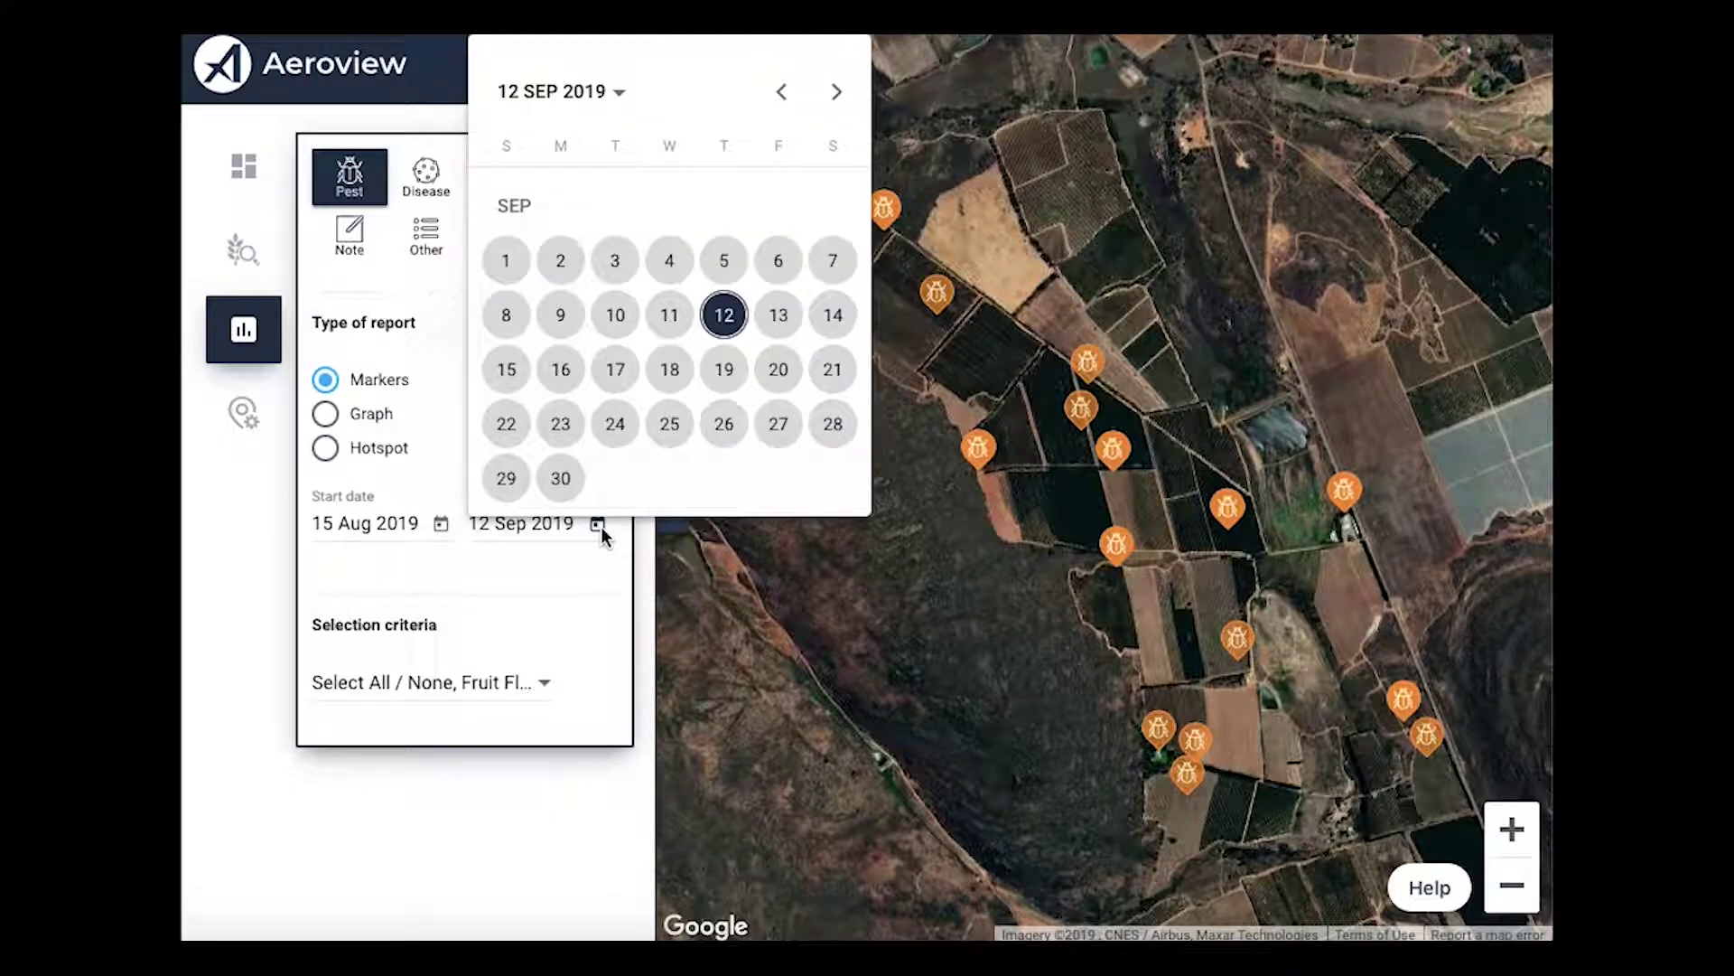
left_click(431, 464)
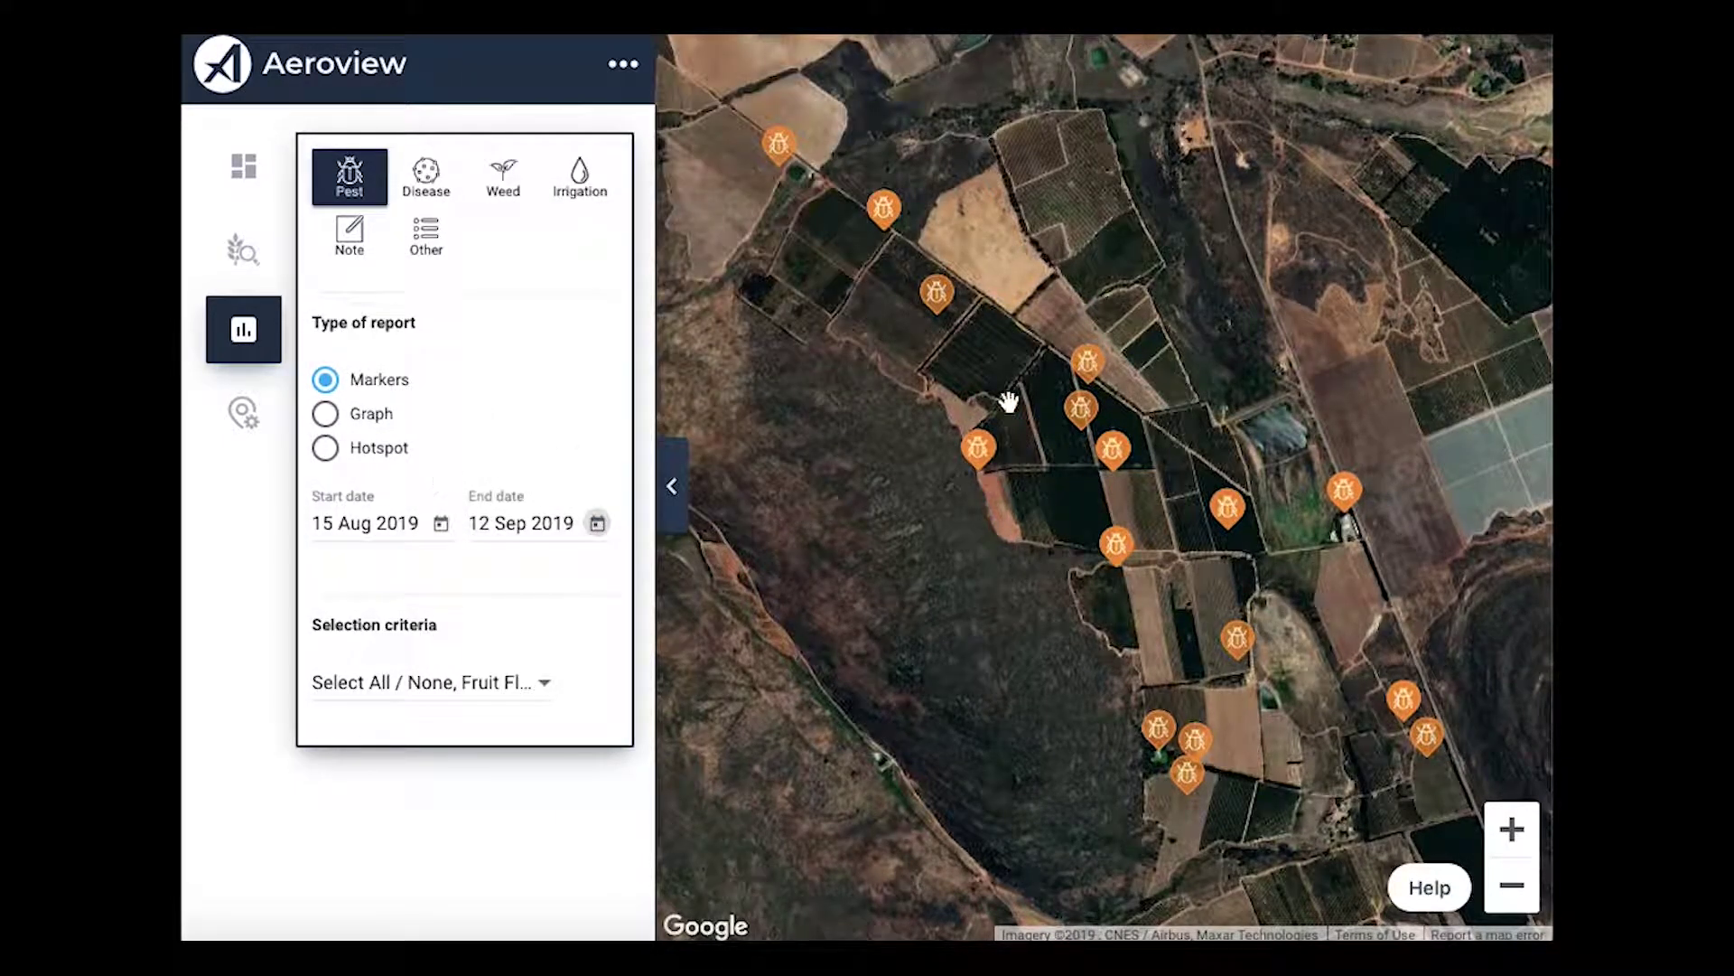
left_click_drag(1074, 474, 1043, 555)
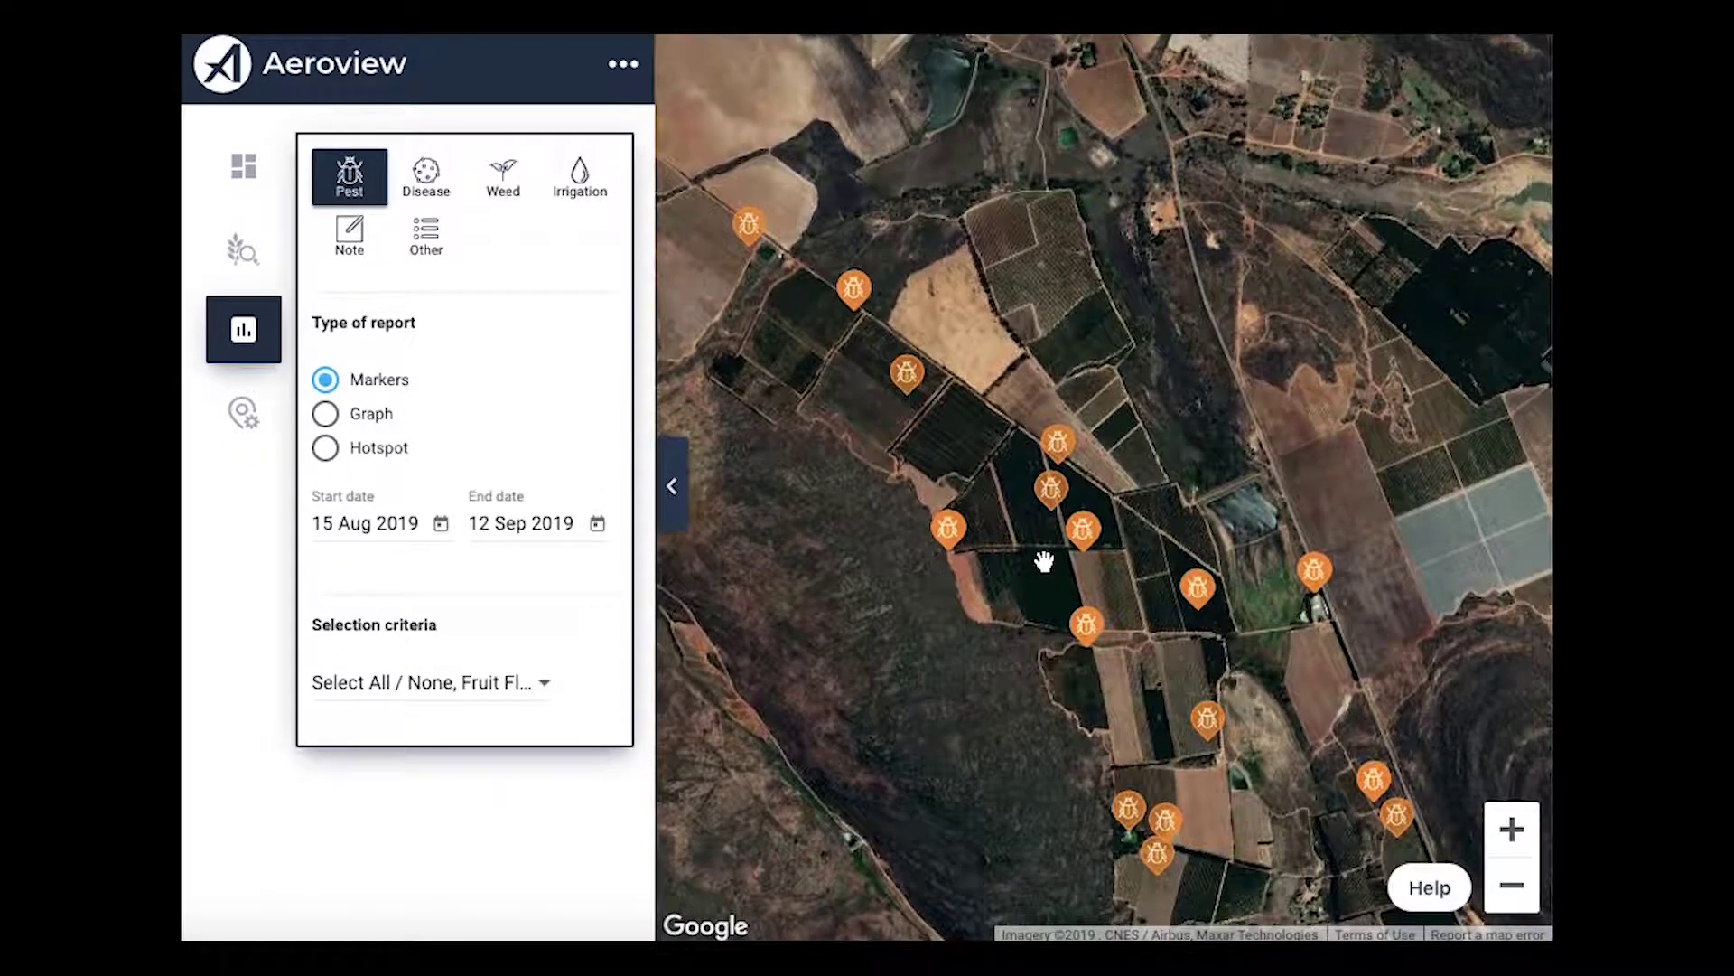
left_click(529, 691)
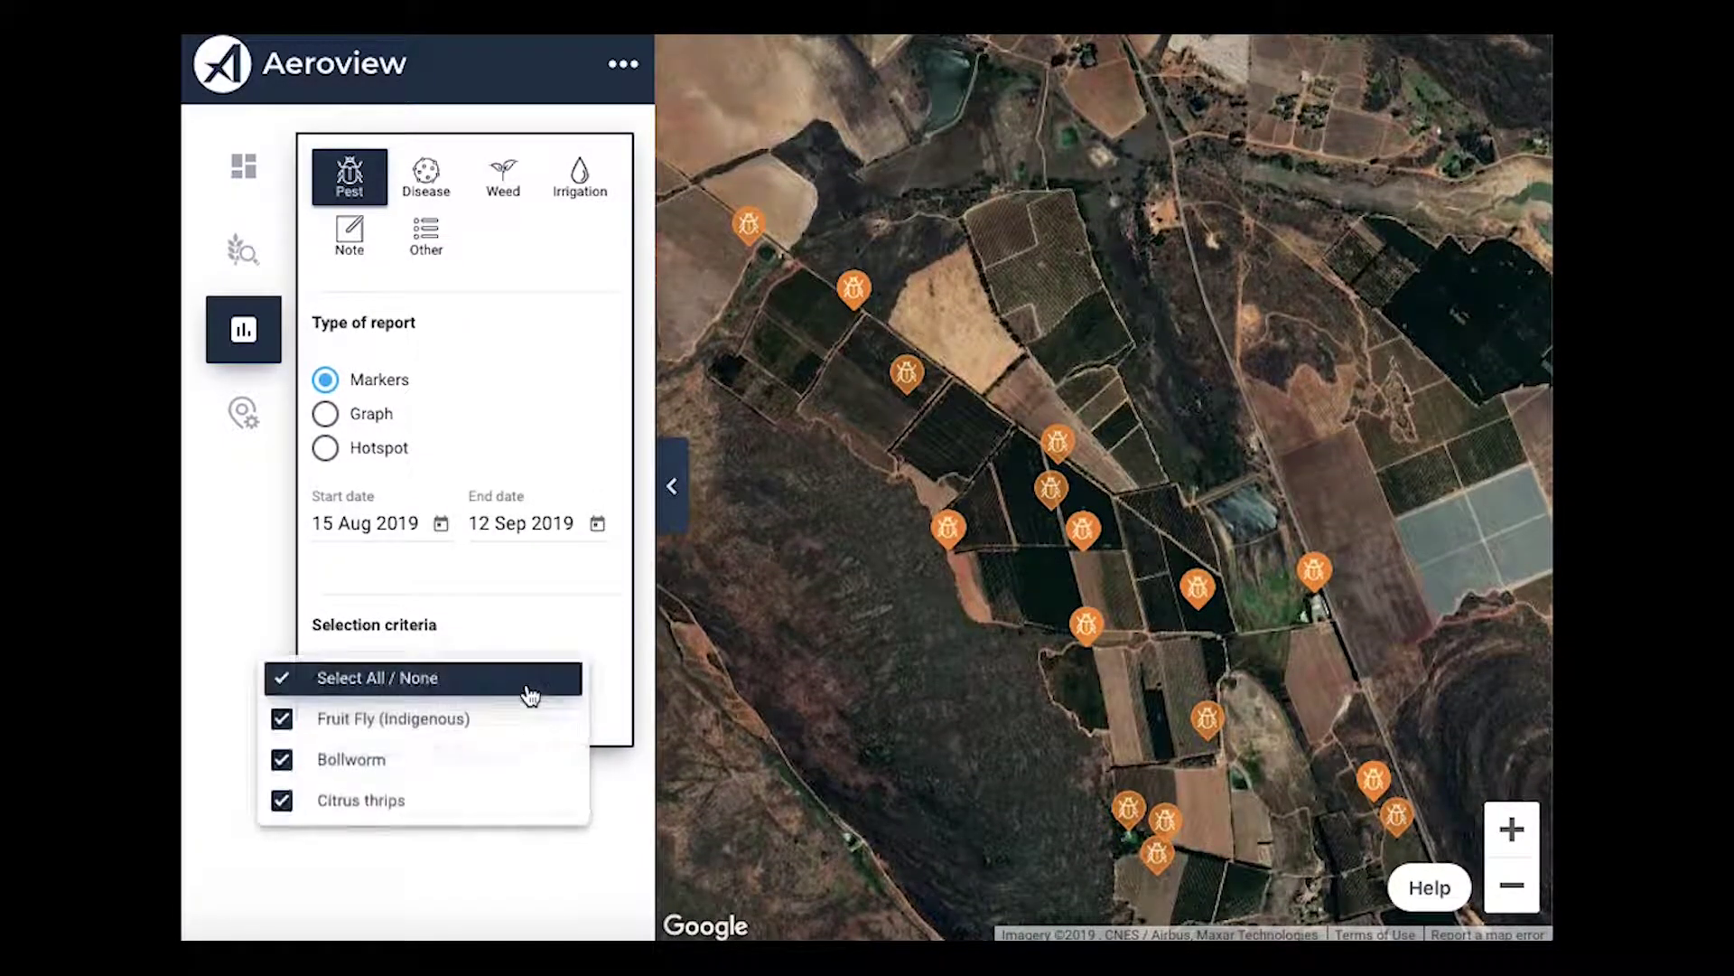
left_click(316, 565)
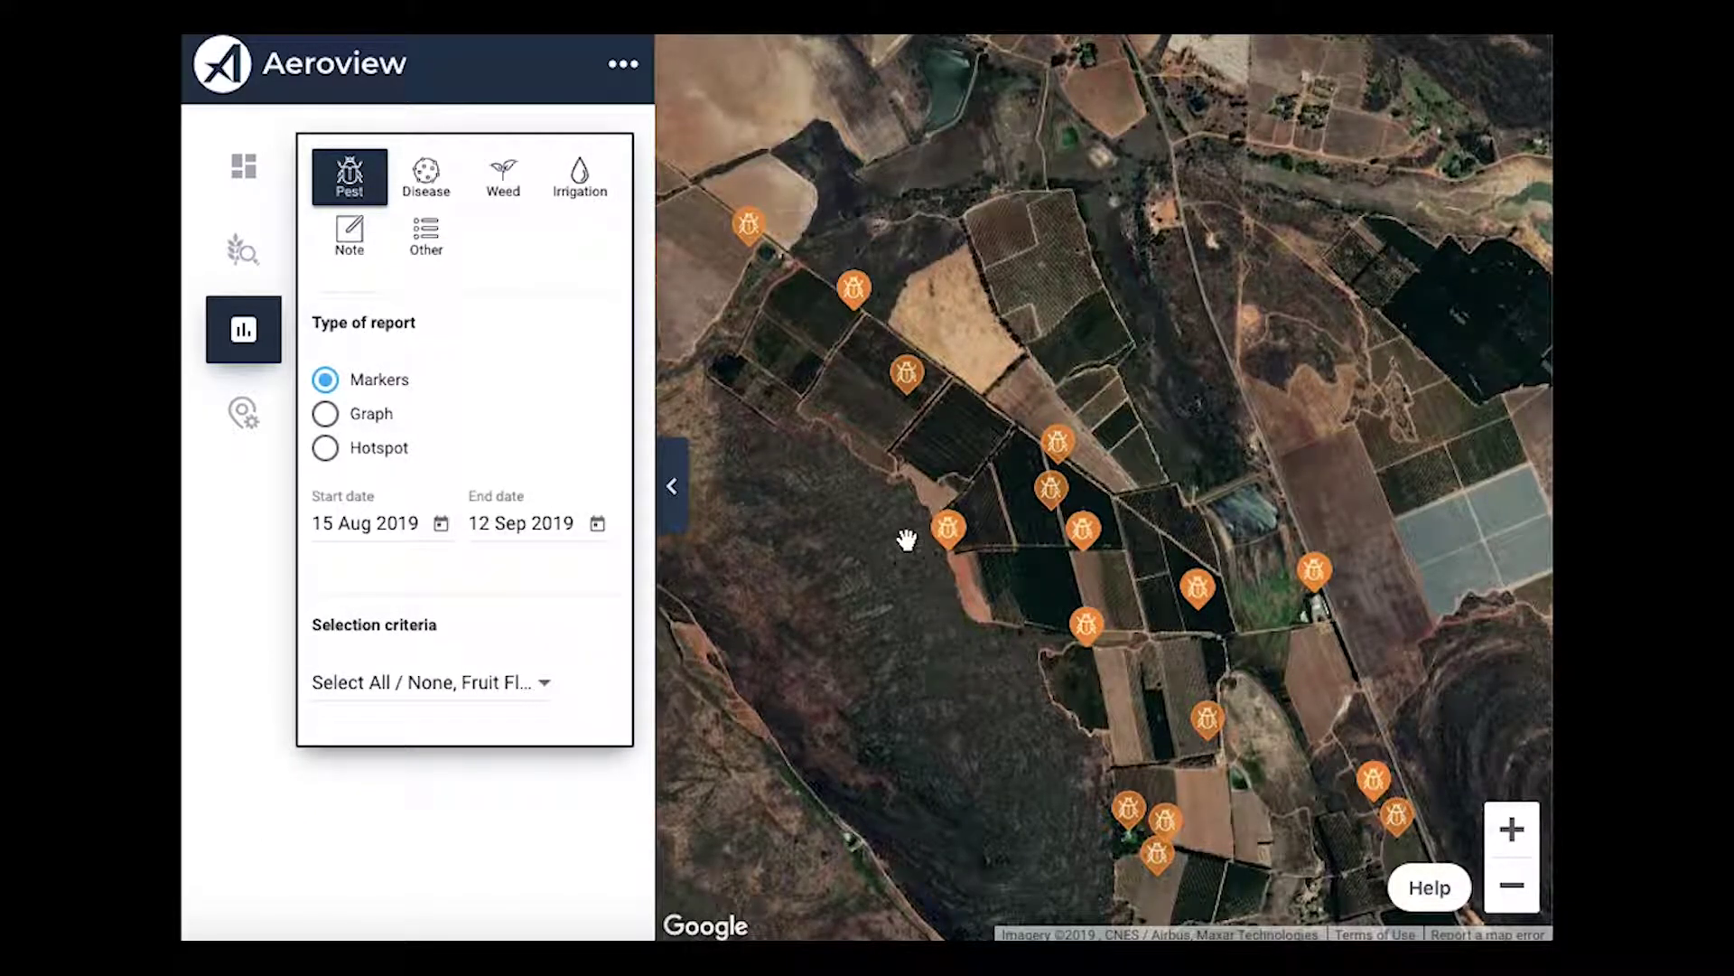
View the details of a fruit fly marker in the north-western orchards, collapse them and switch the pest report to Hotspot.
left_click(913, 392)
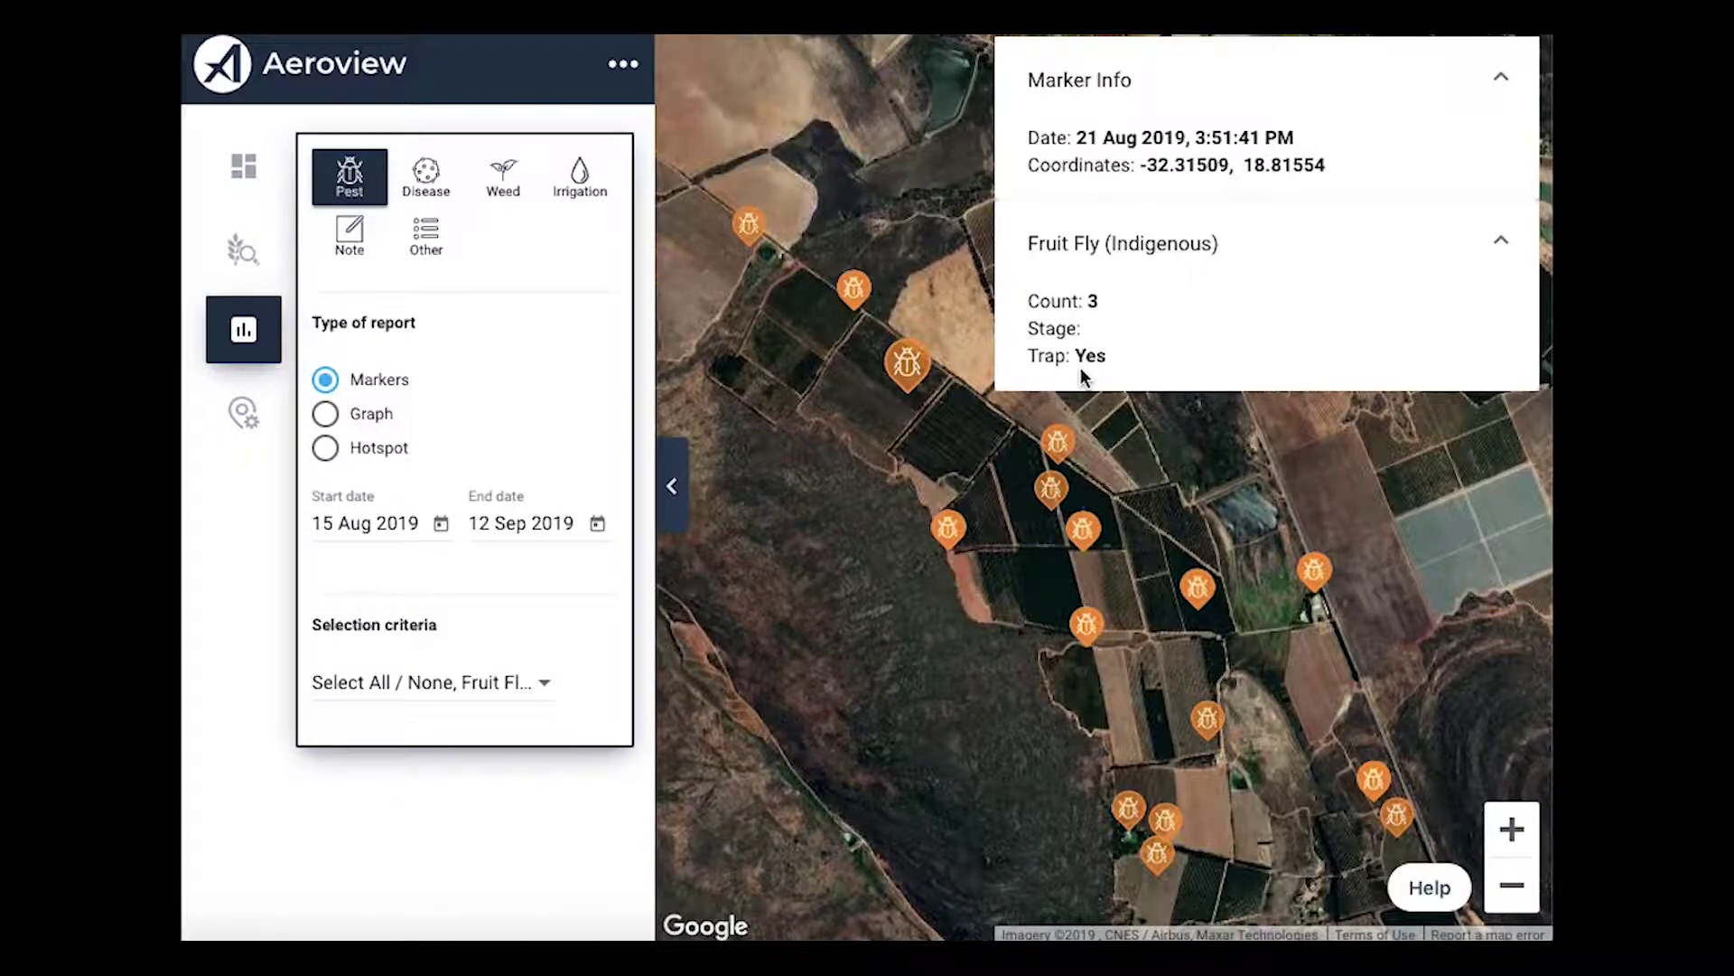
left_click(1500, 240)
left_click(1501, 80)
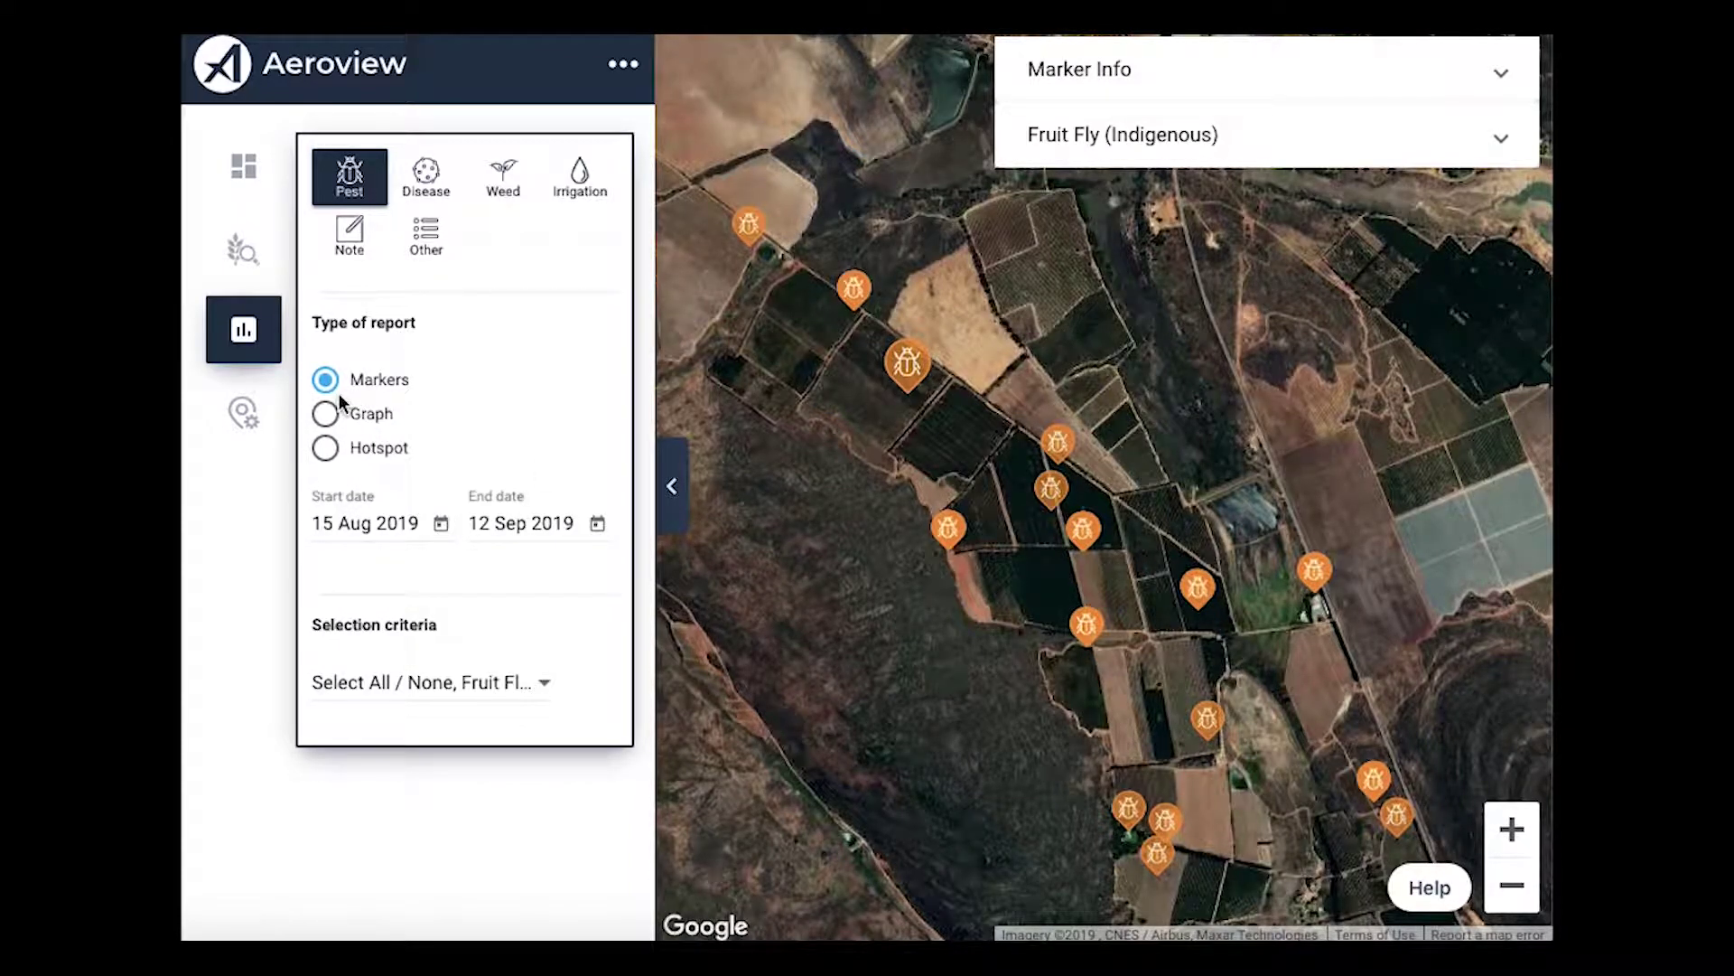
left_click(326, 449)
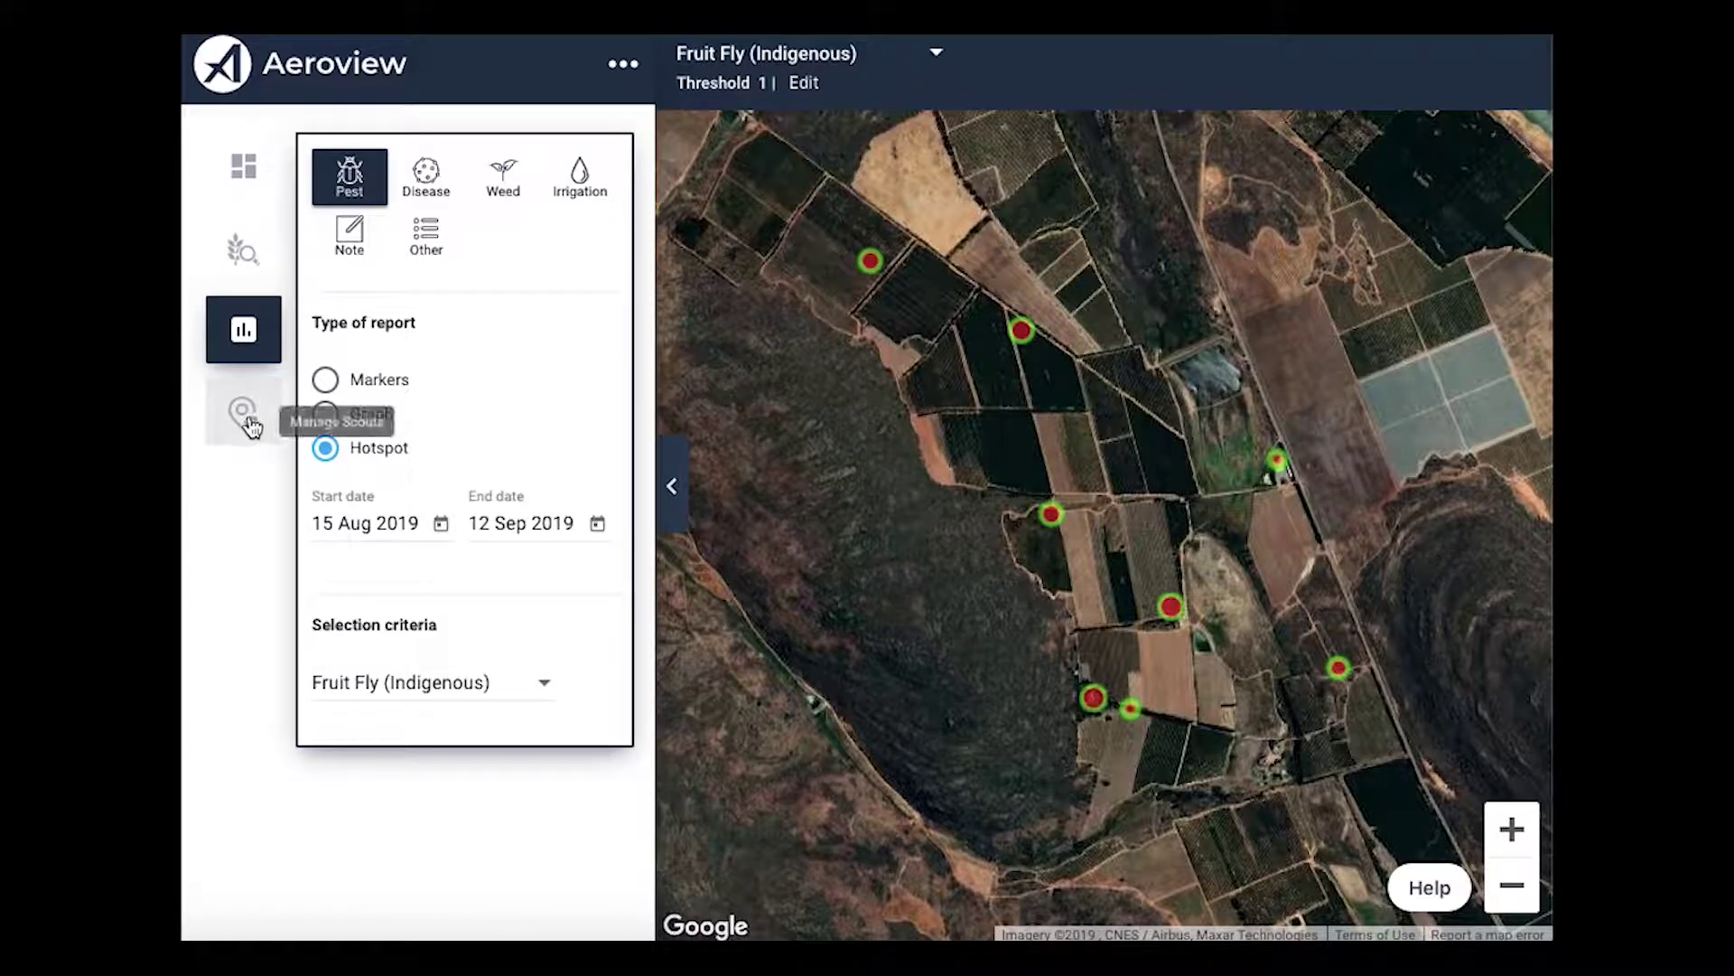
Open Manage Scouts, hide the navigation sidebar and look through the list of all scouting routes.
left_click(250, 421)
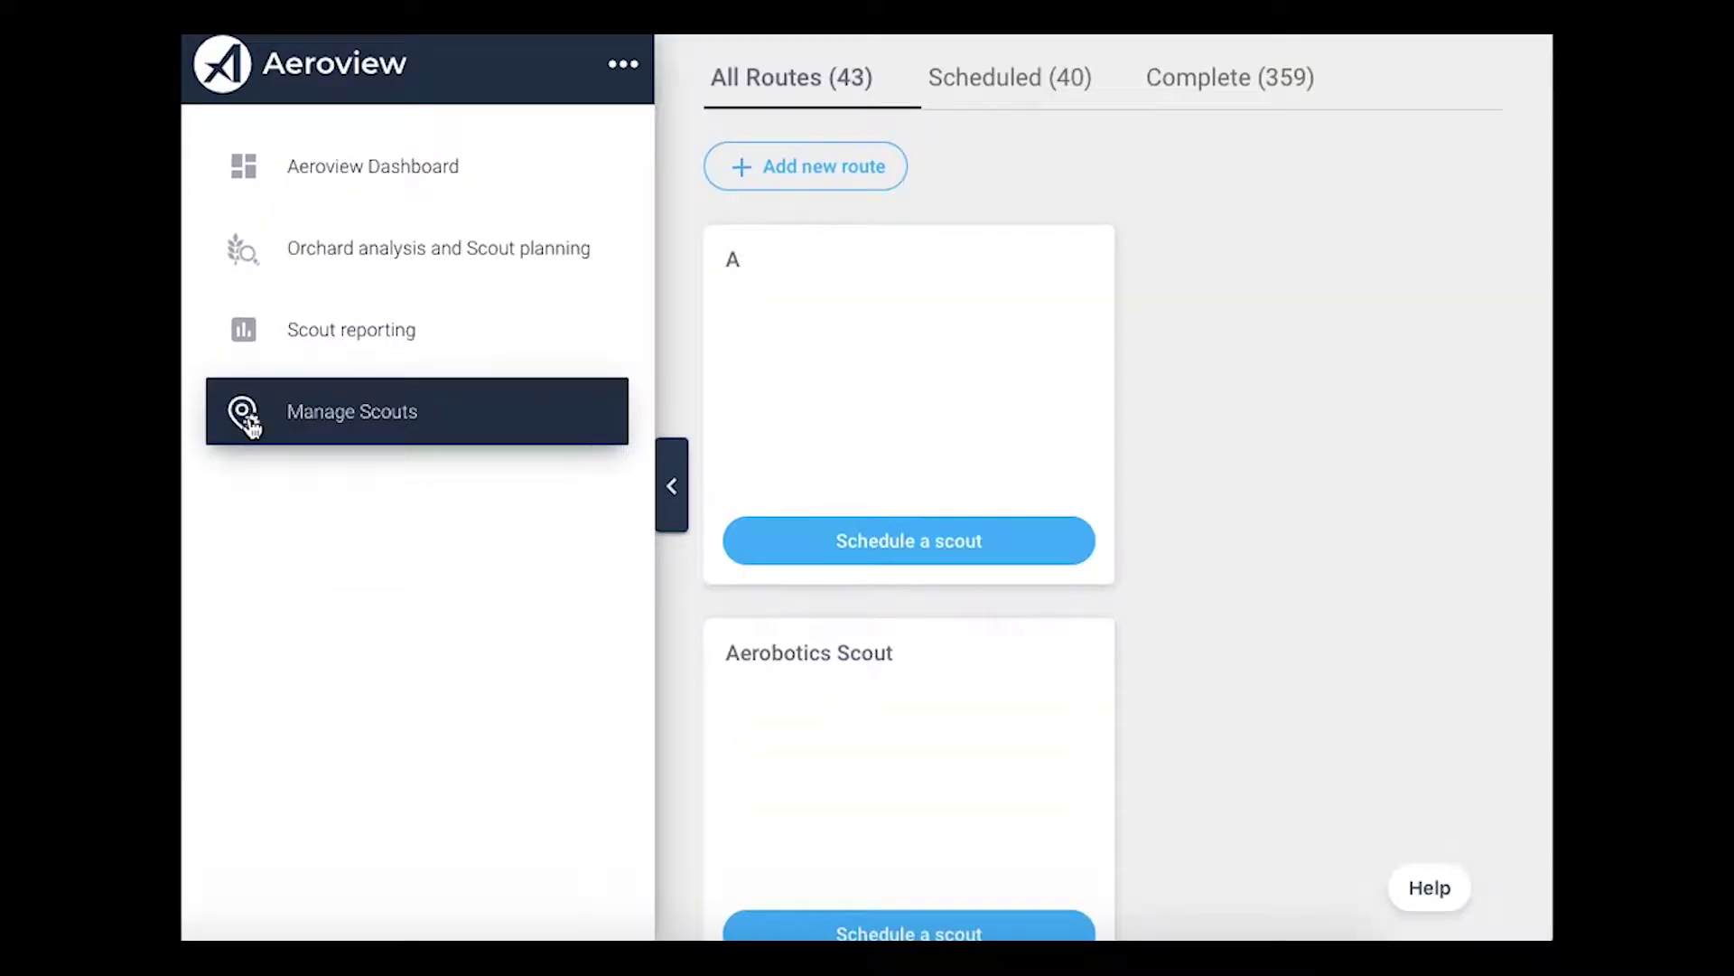
scroll(909, 672, "down", 7)
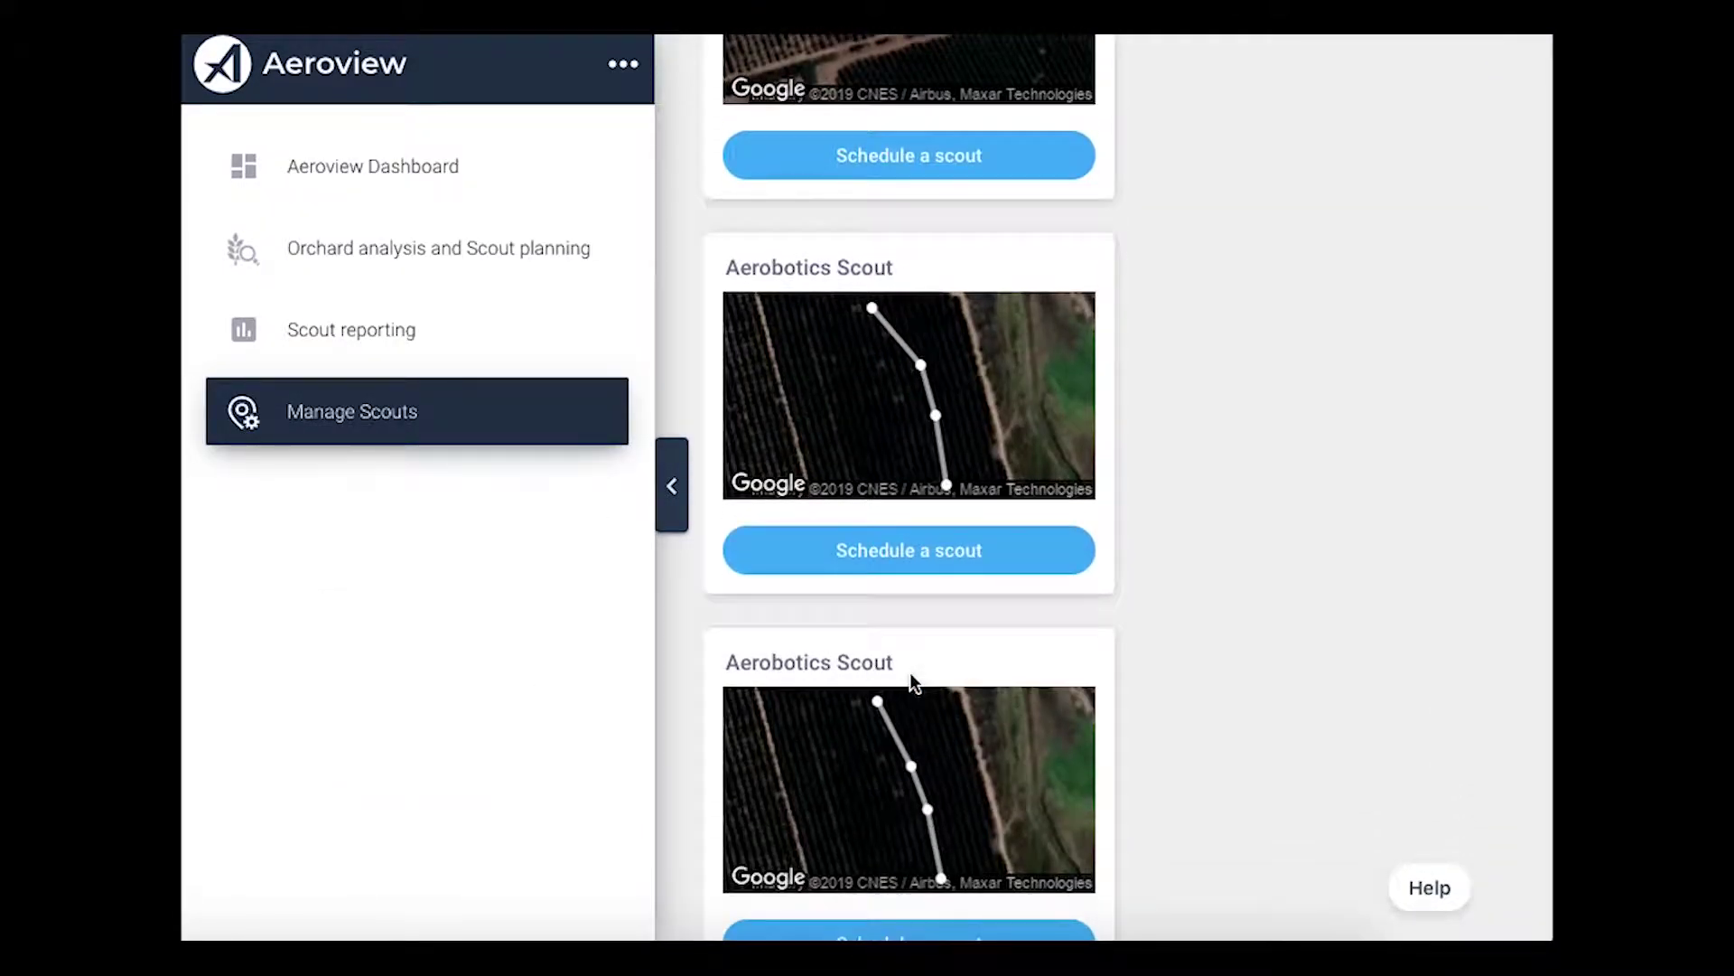
left_click(673, 487)
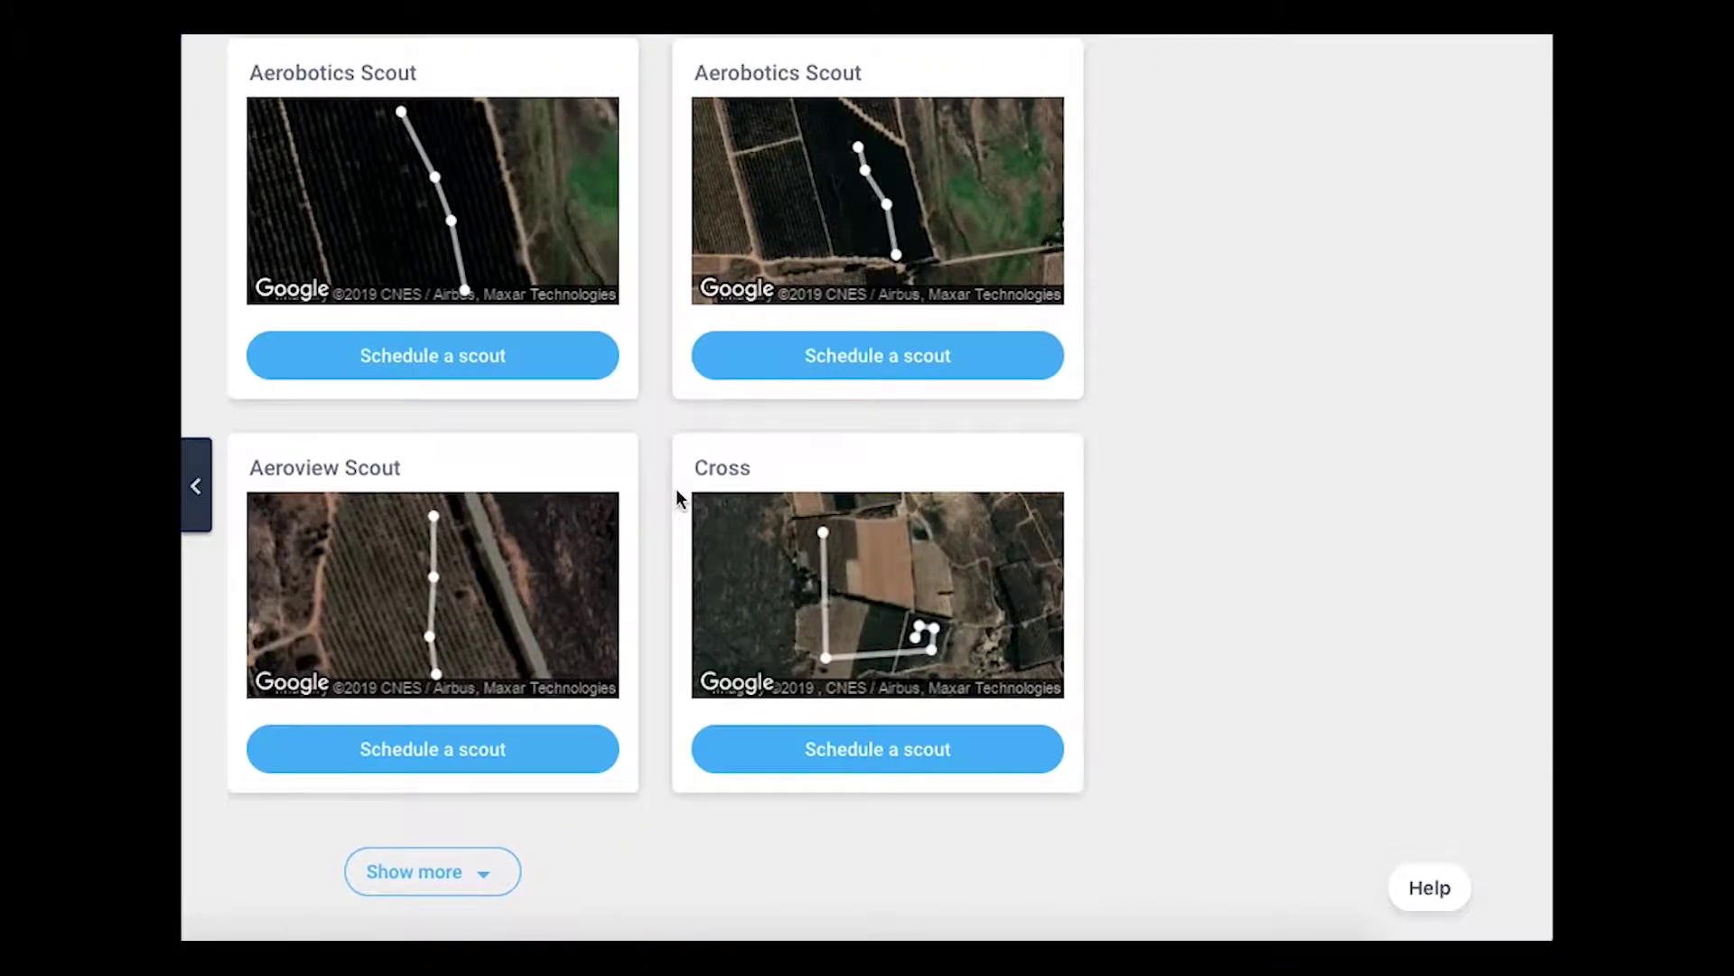
scroll(574, 351, "up", 10)
scroll(572, 345, "up", 2)
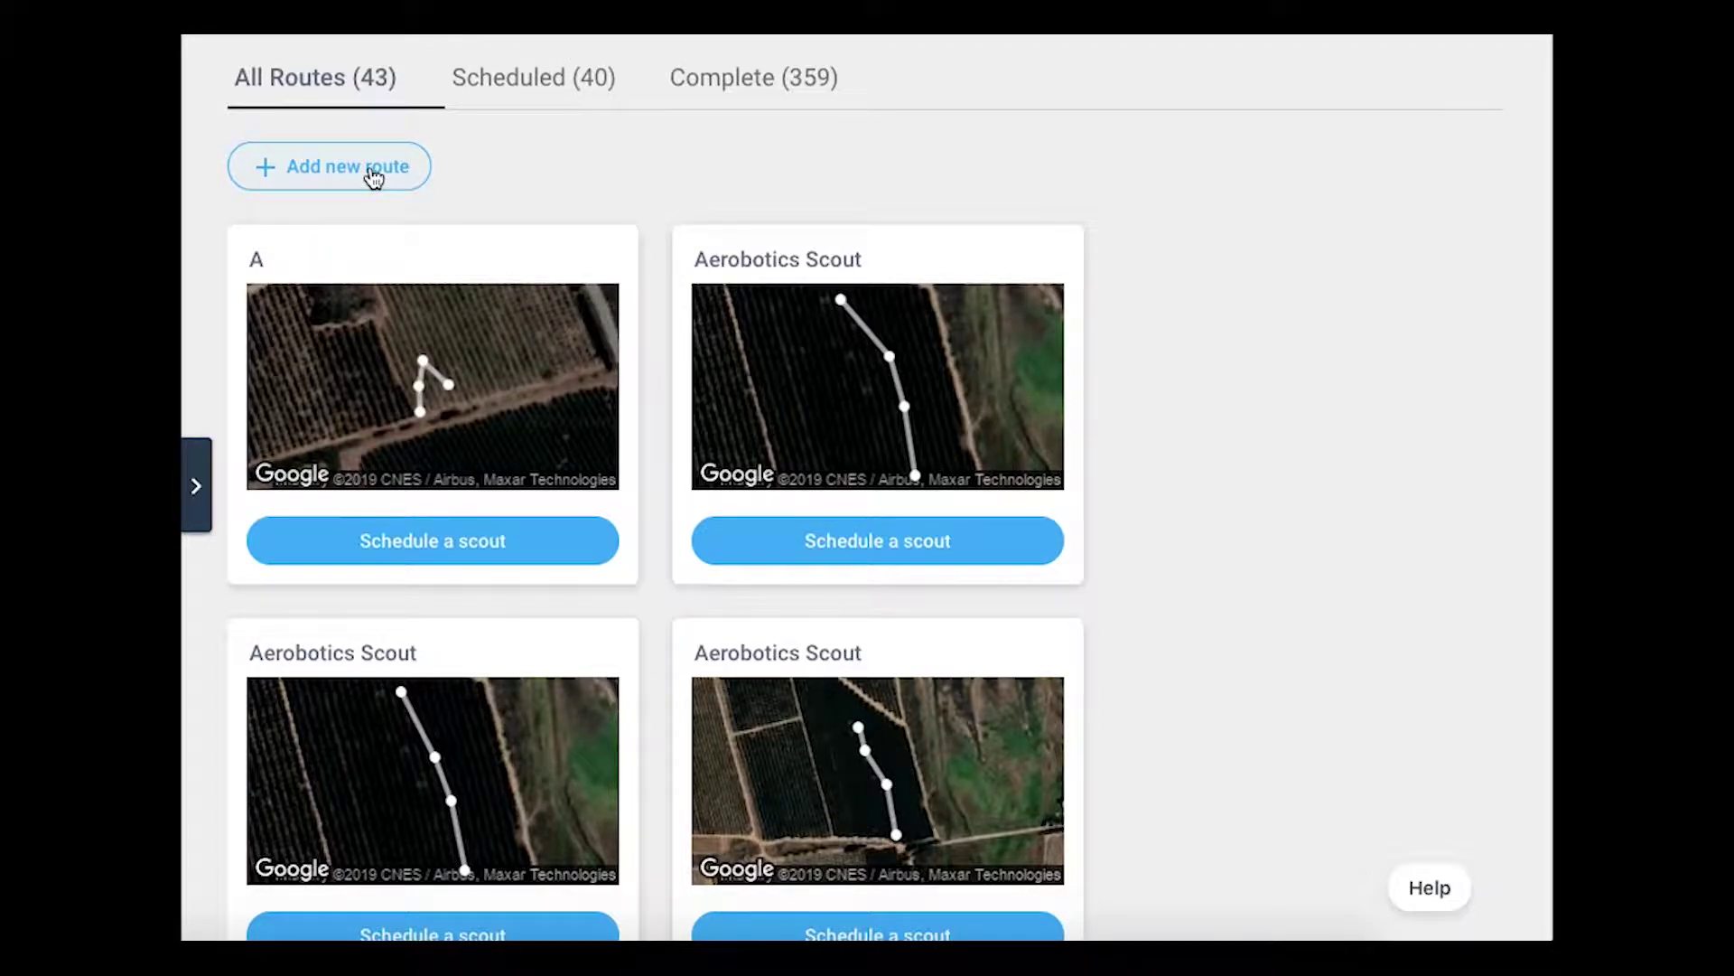
Load more scouting routes below the Aeroview Scout and Cross routes and look through them.
scroll(476, 572, "down", 5)
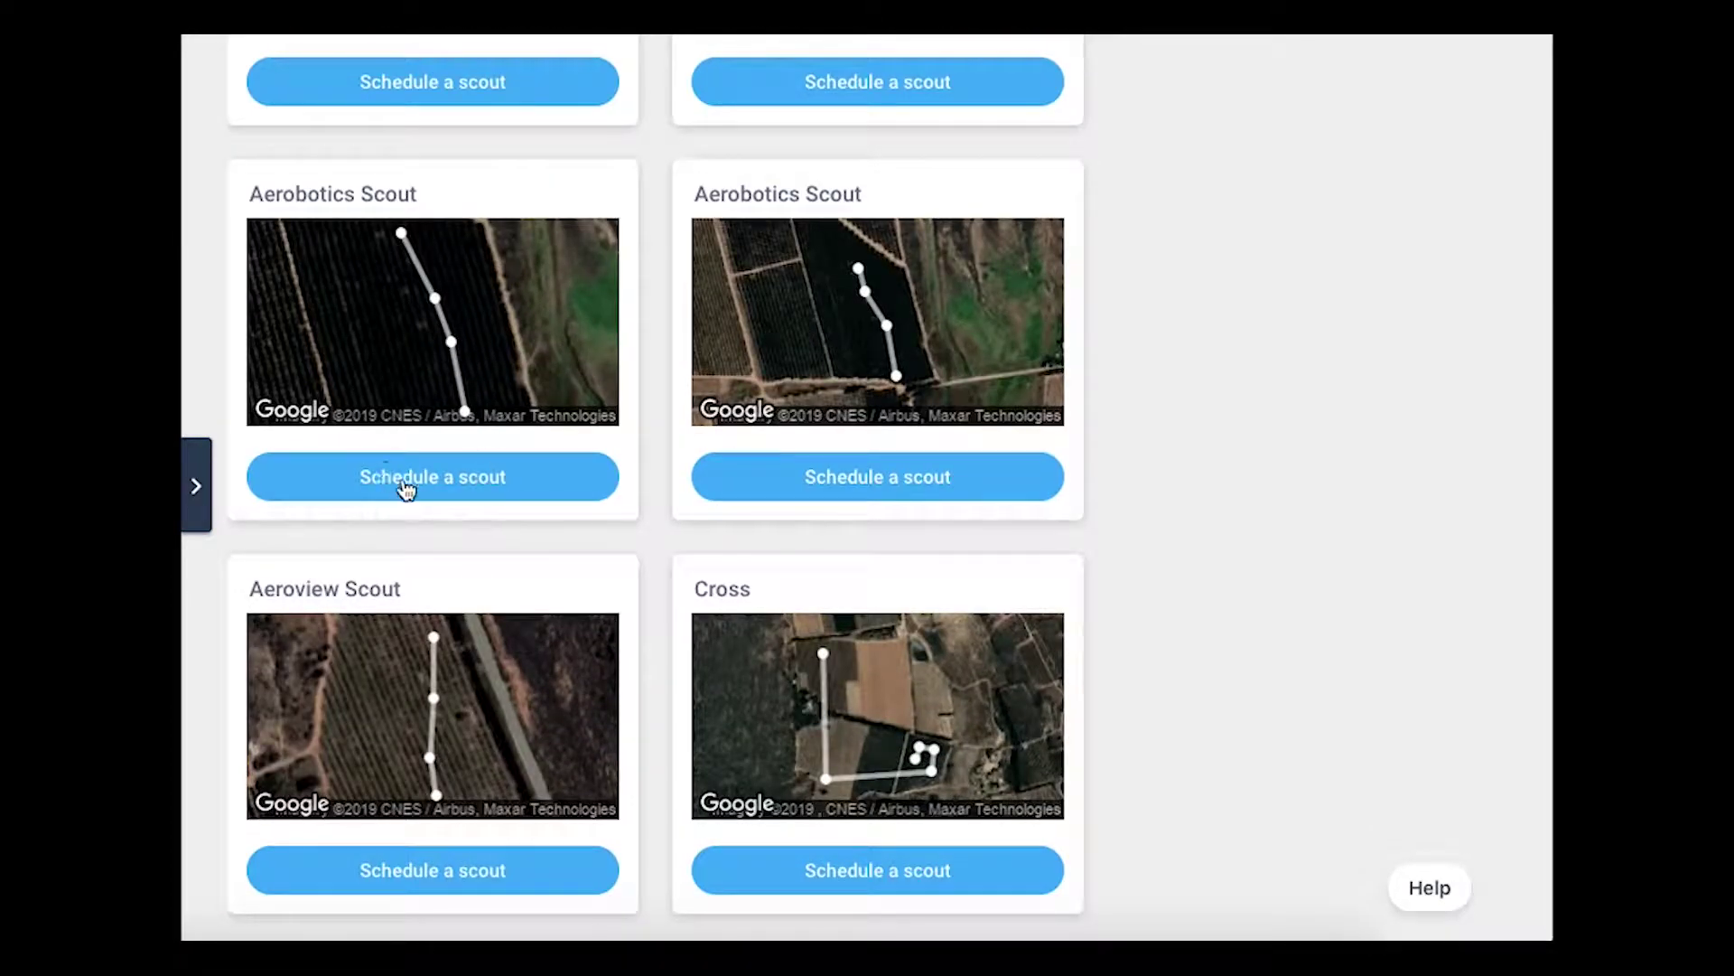
scroll(476, 489, "down", 2)
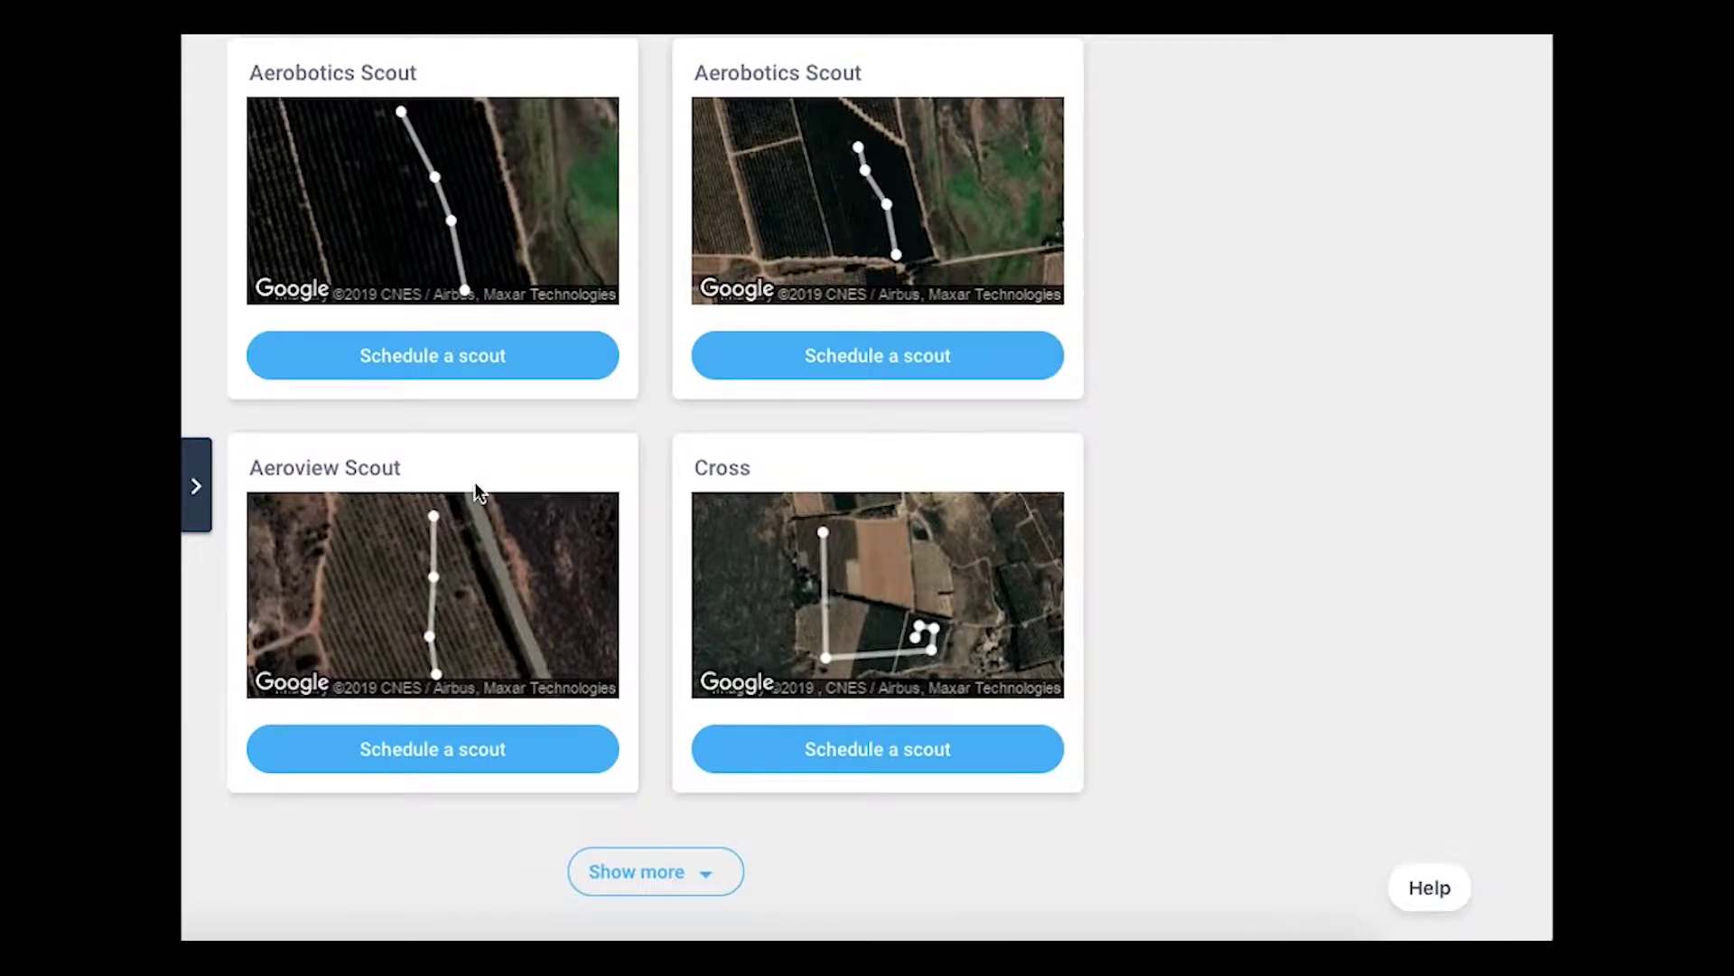
left_click(609, 870)
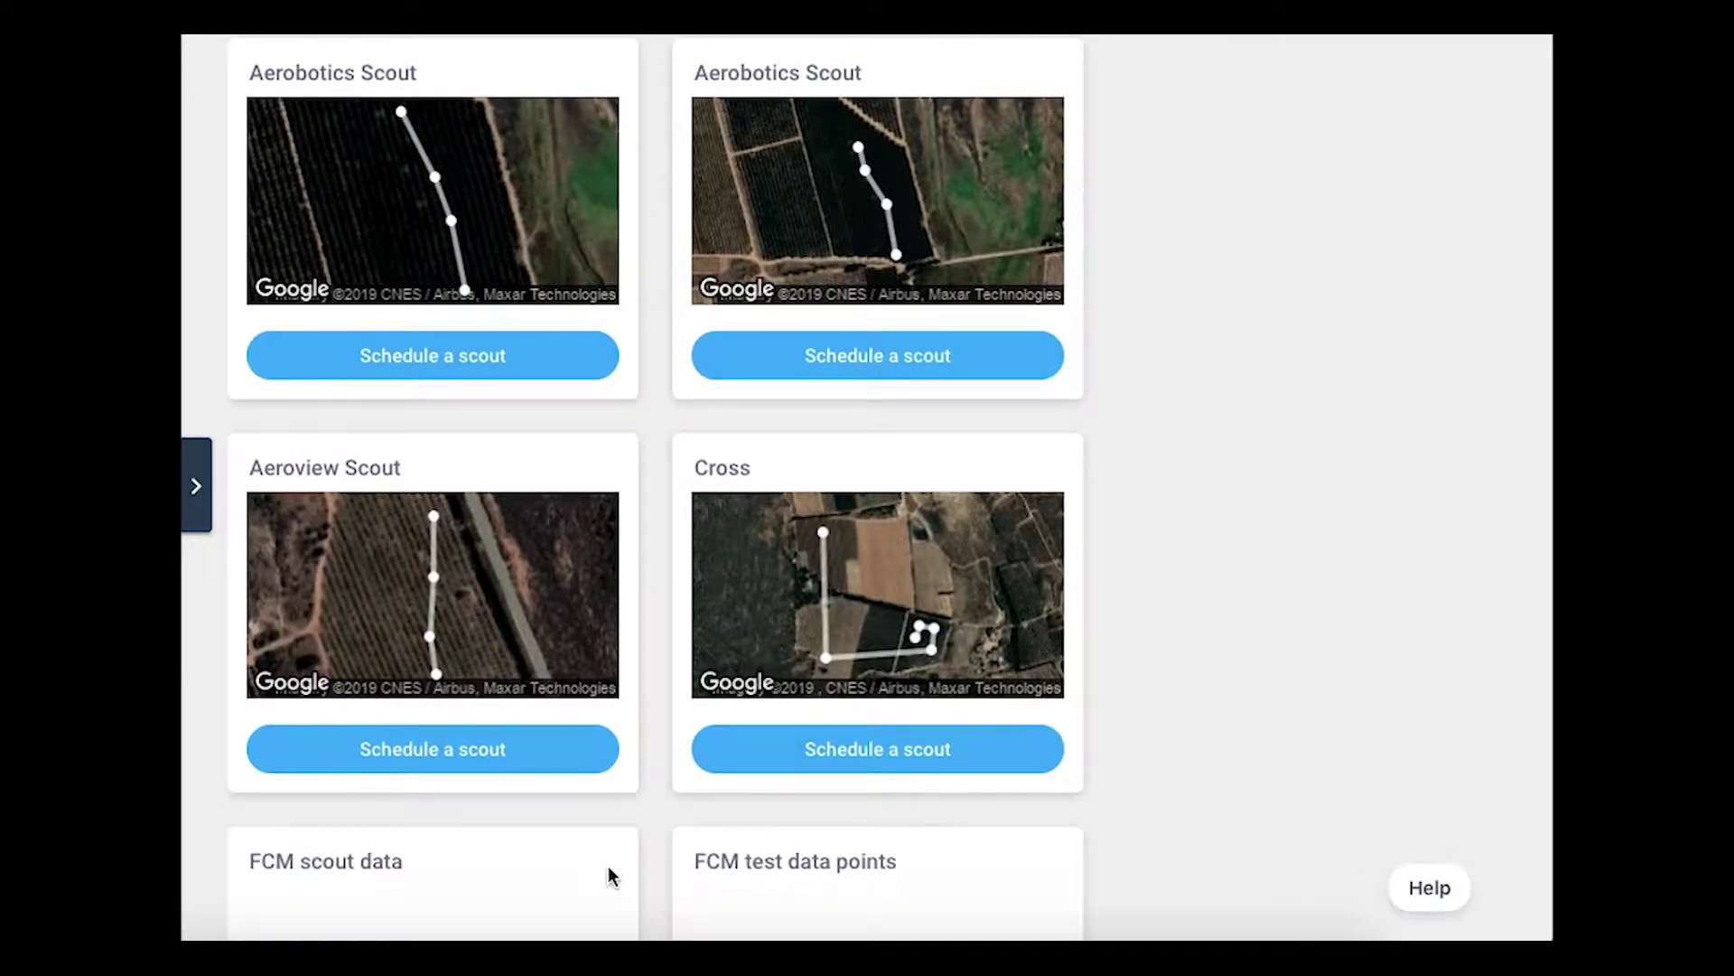
scroll(603, 873, "down", 5)
scroll(601, 865, "down", 8)
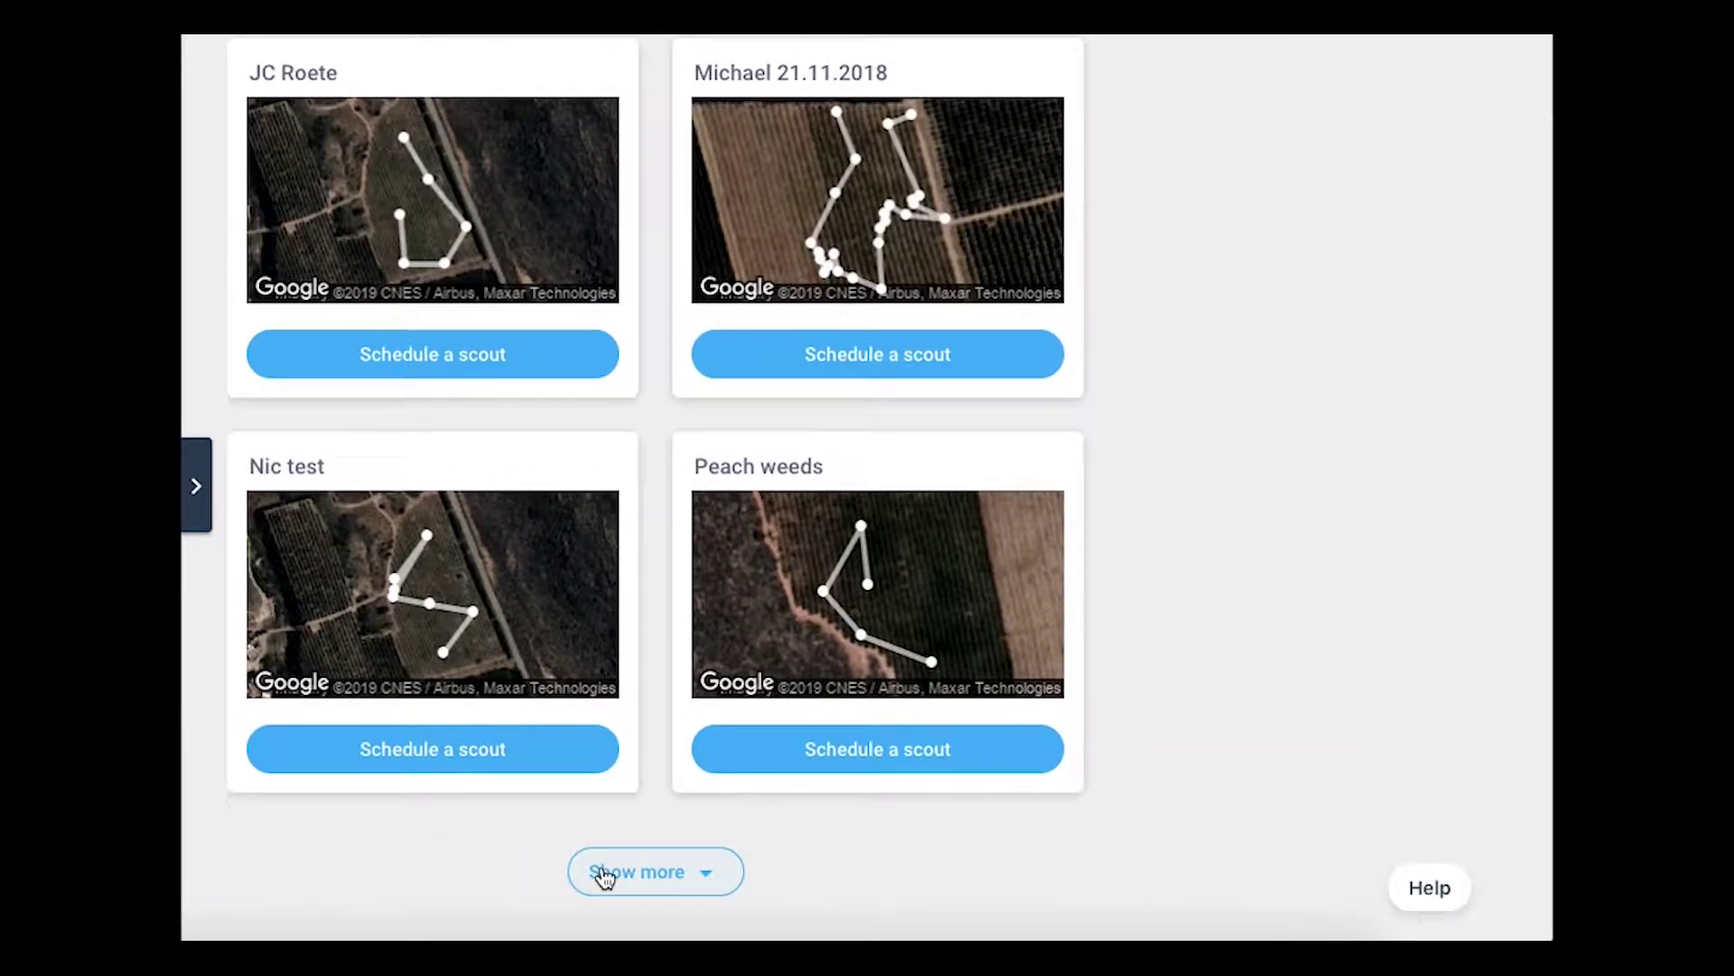
Load more scouting routes below the Nic test and Peach weeds routes and return to the start of the list.
left_click(603, 873)
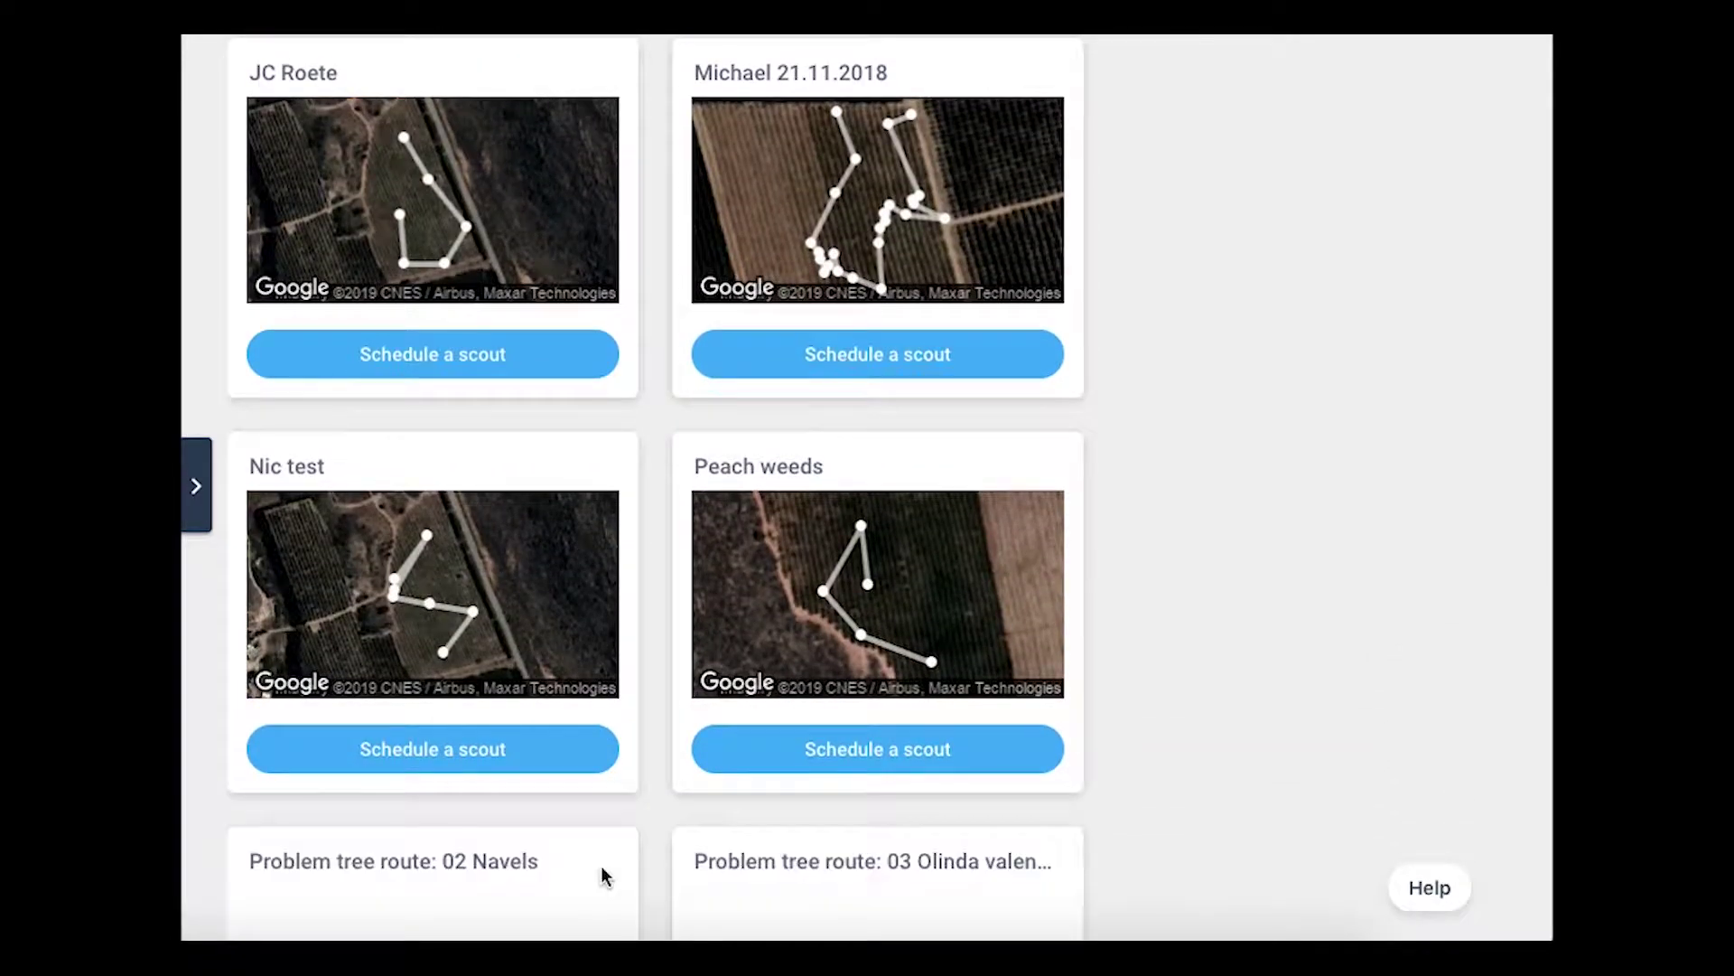
scroll(600, 867, "up", 12)
scroll(603, 872, "up", 5)
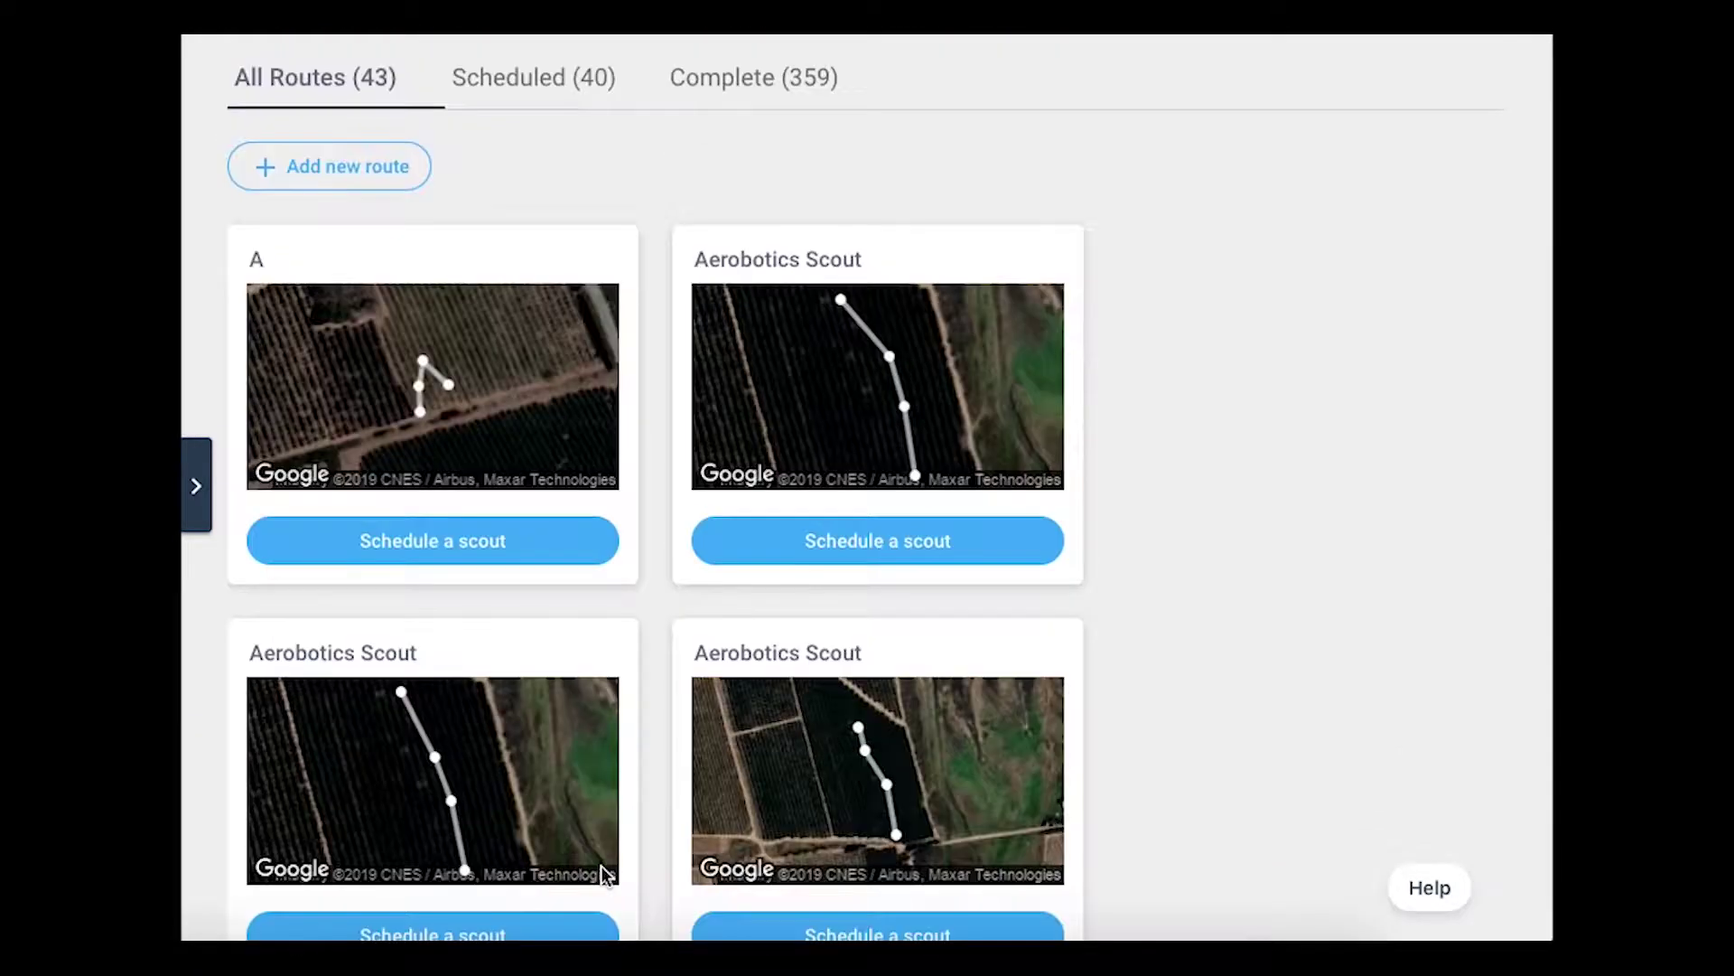
Bring back the navigation sidebar and open the Aeroview Dashboard.
left_click(199, 487)
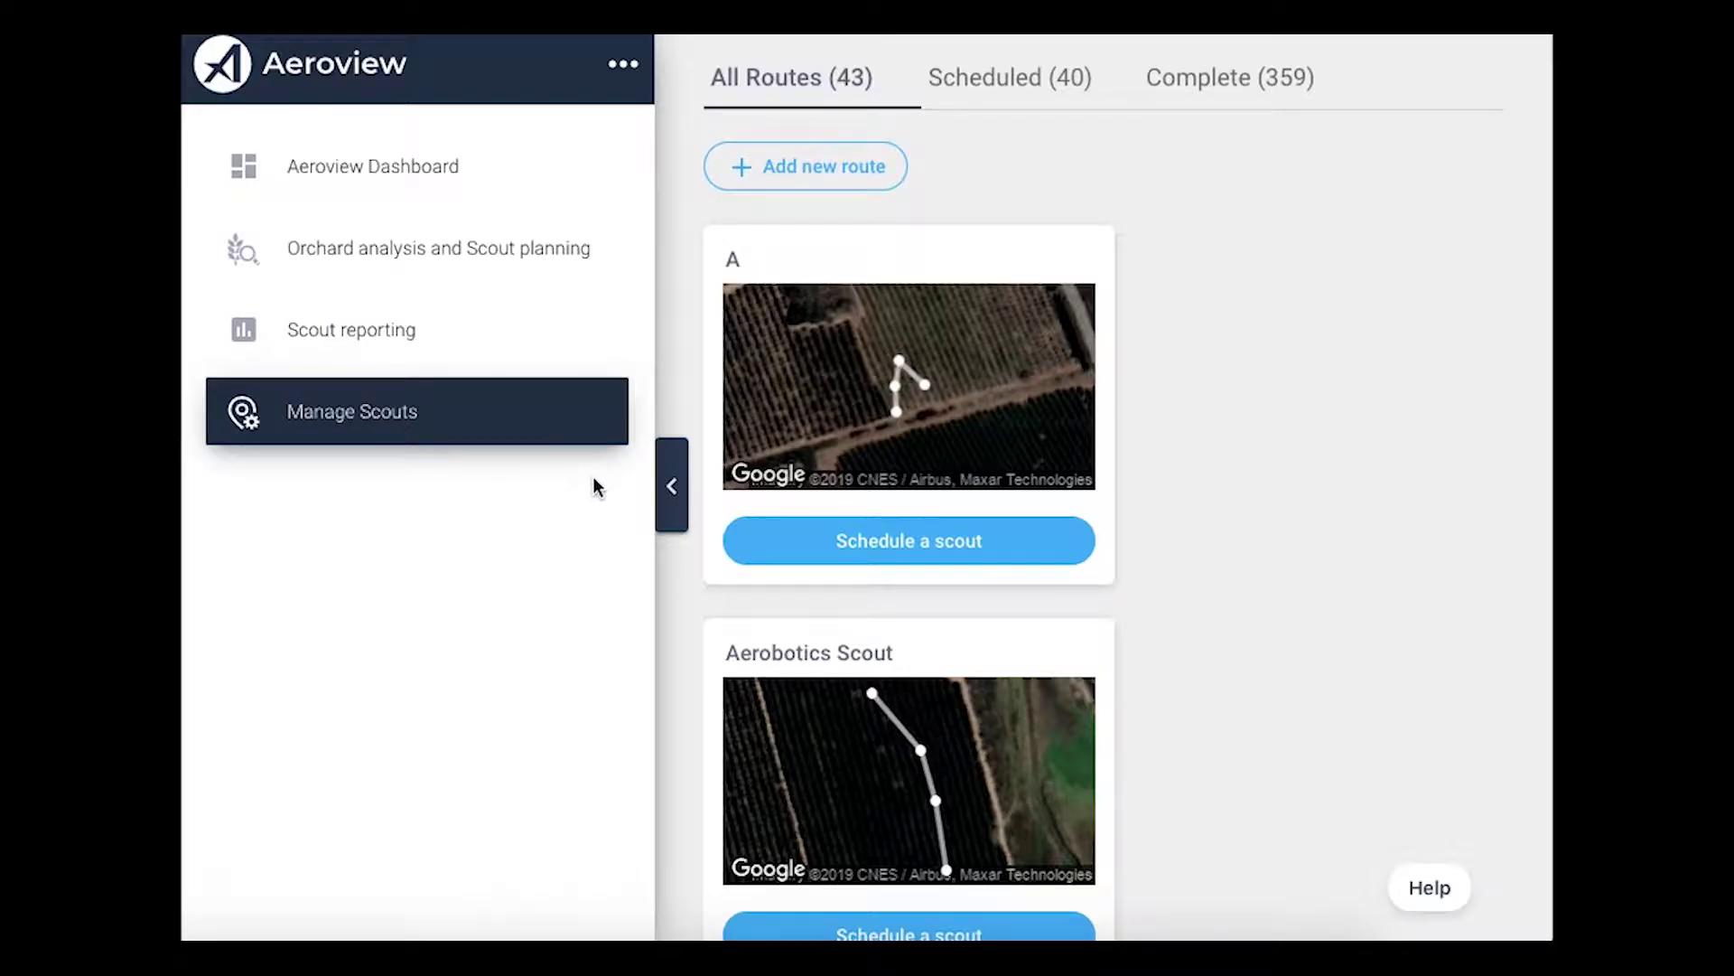
left_click(679, 524)
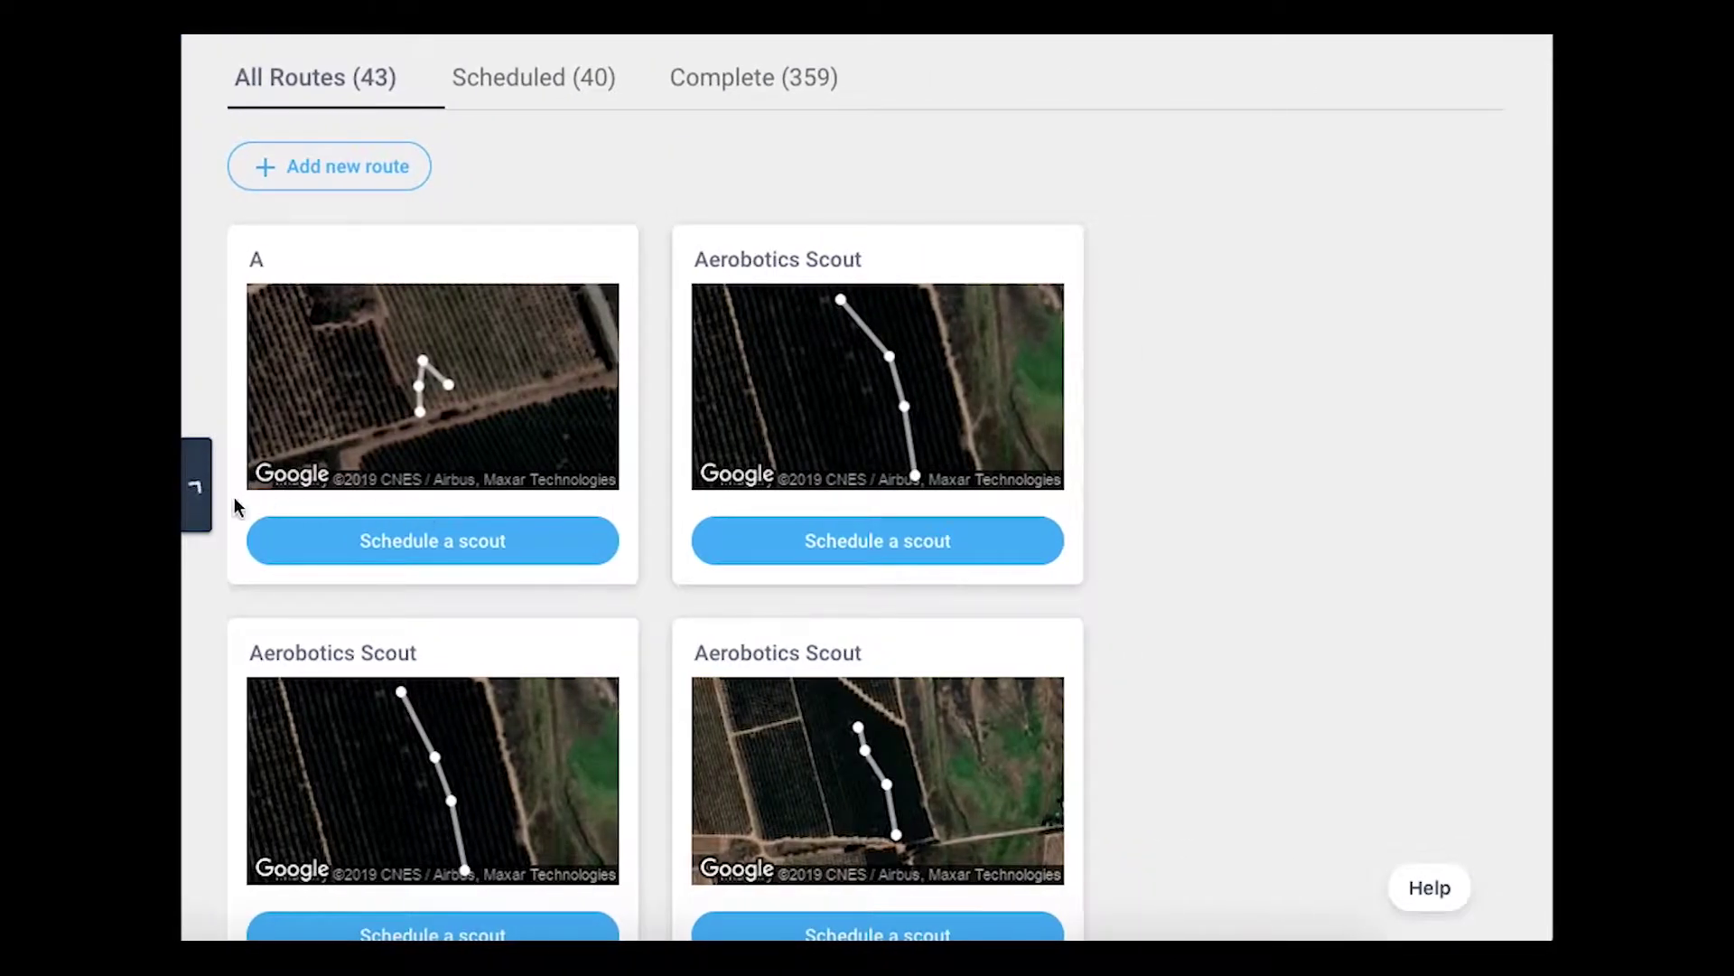
left_click(198, 505)
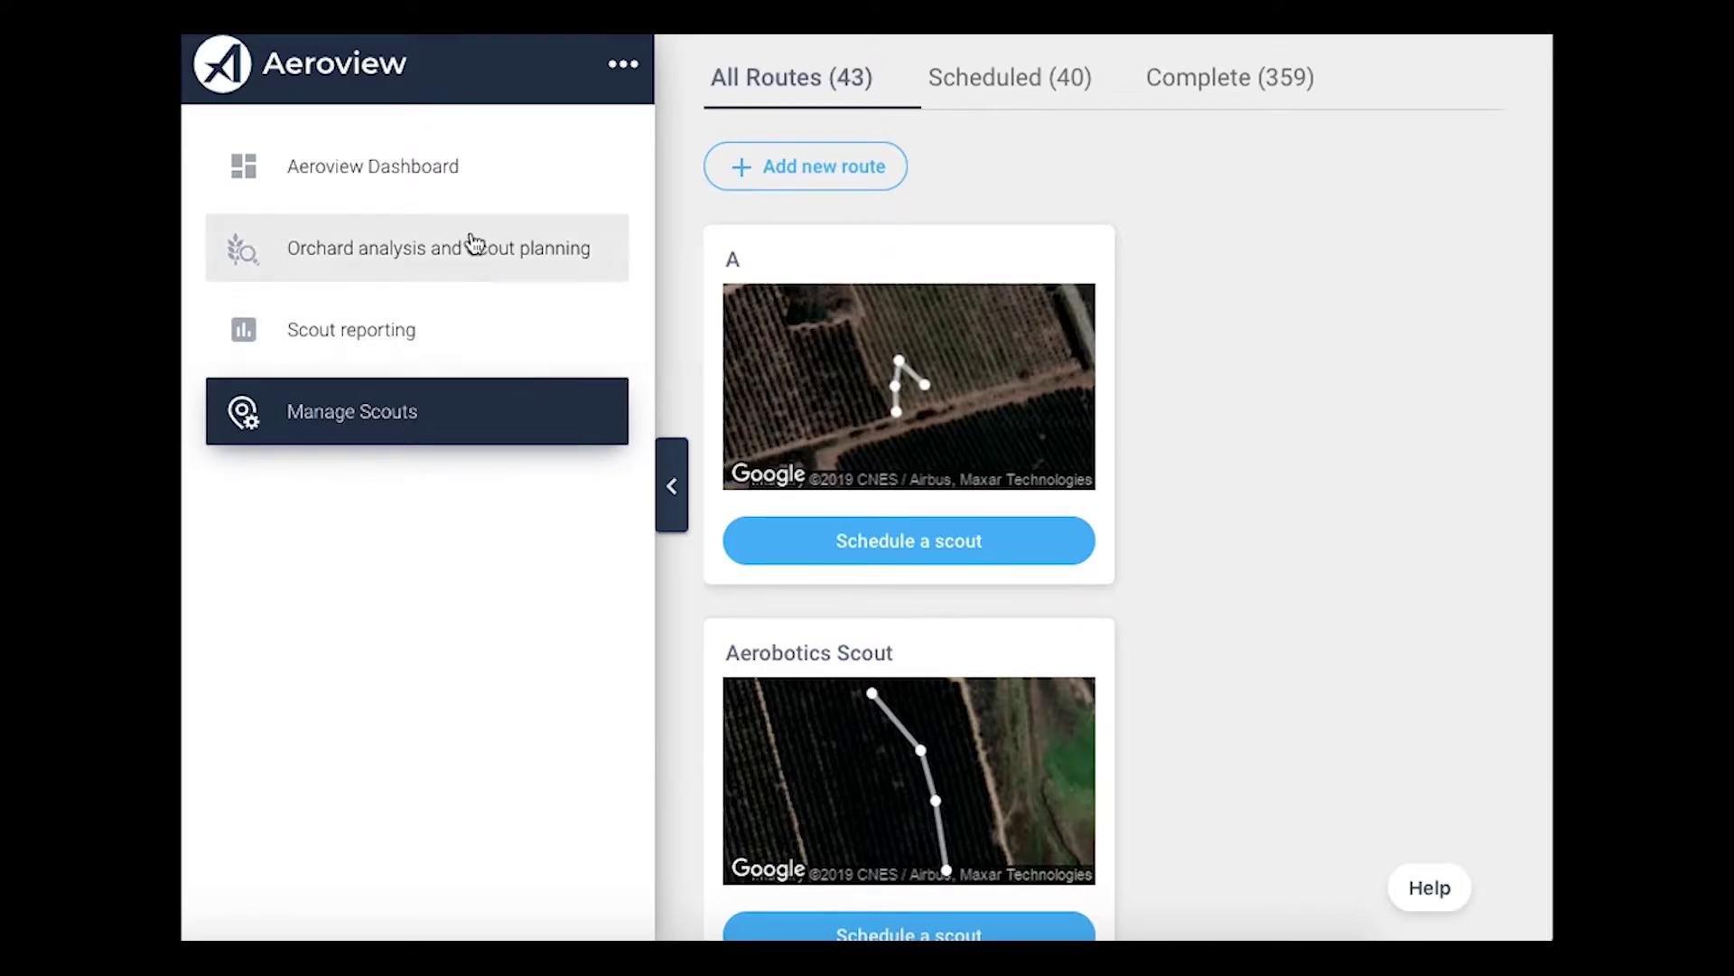
left_click(452, 196)
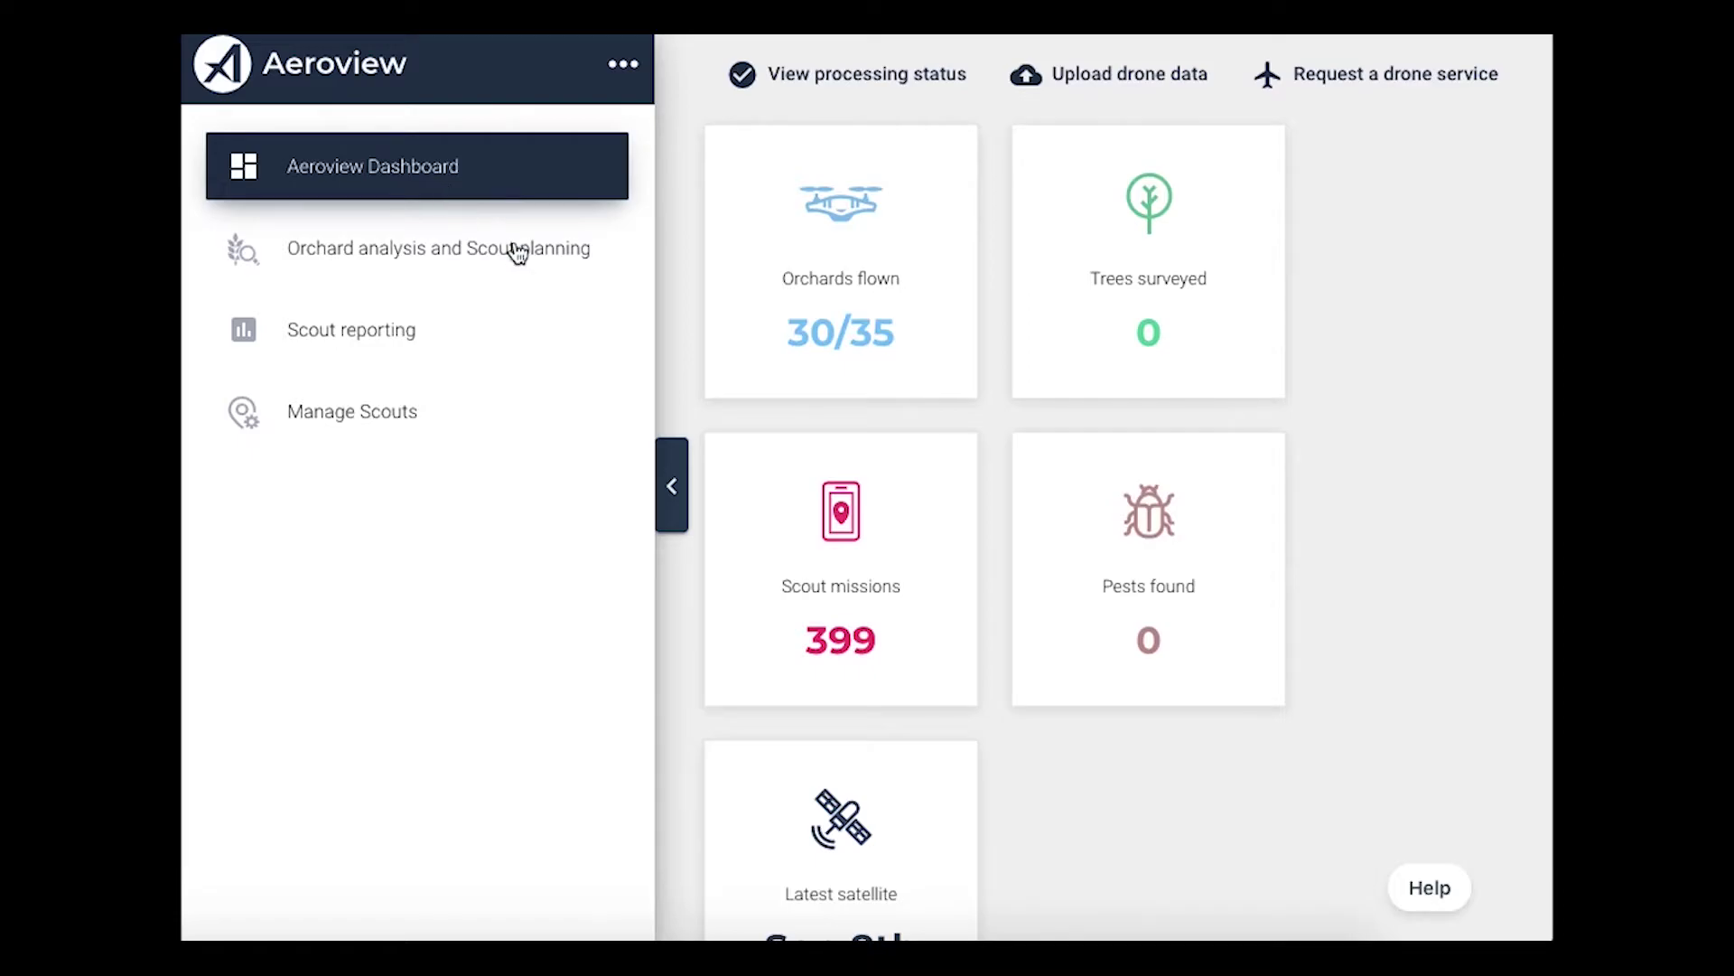